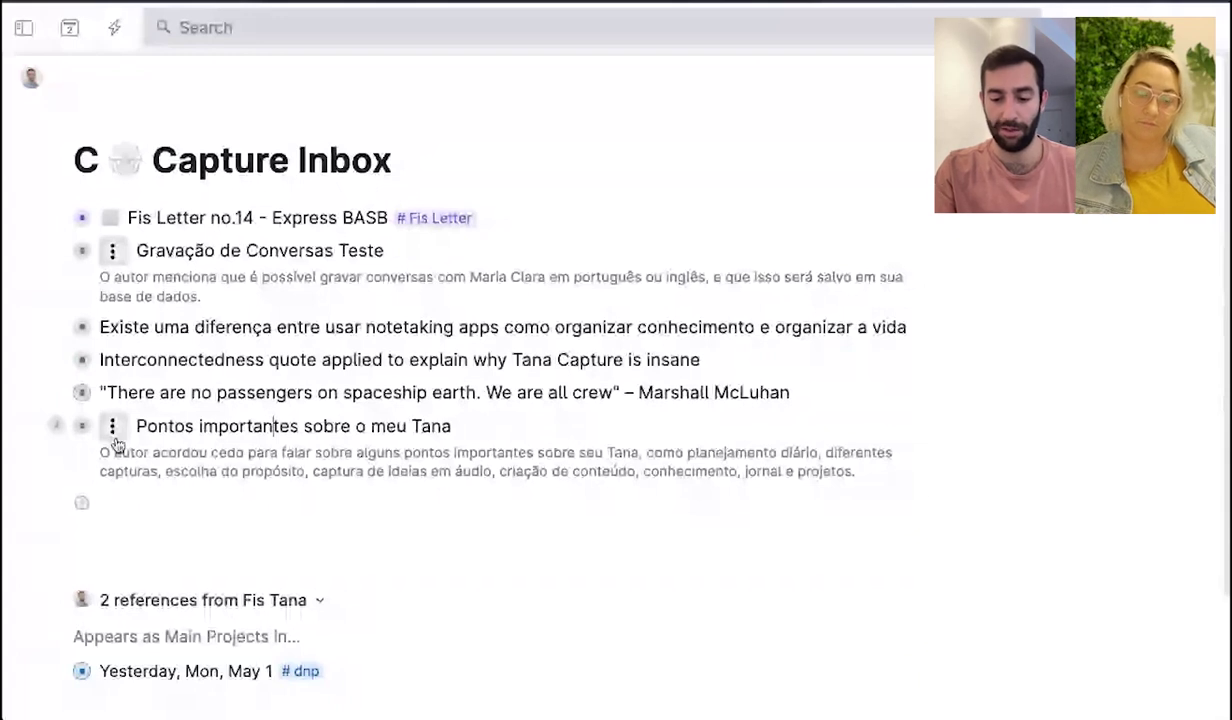
# Expand the "Pontos importantes sobre o meu Tana" note to examine its transcript, and collapse it again.
pyautogui.hotkey('ctrl', 'Down')
pyautogui.scroll(-2, 348, 481)
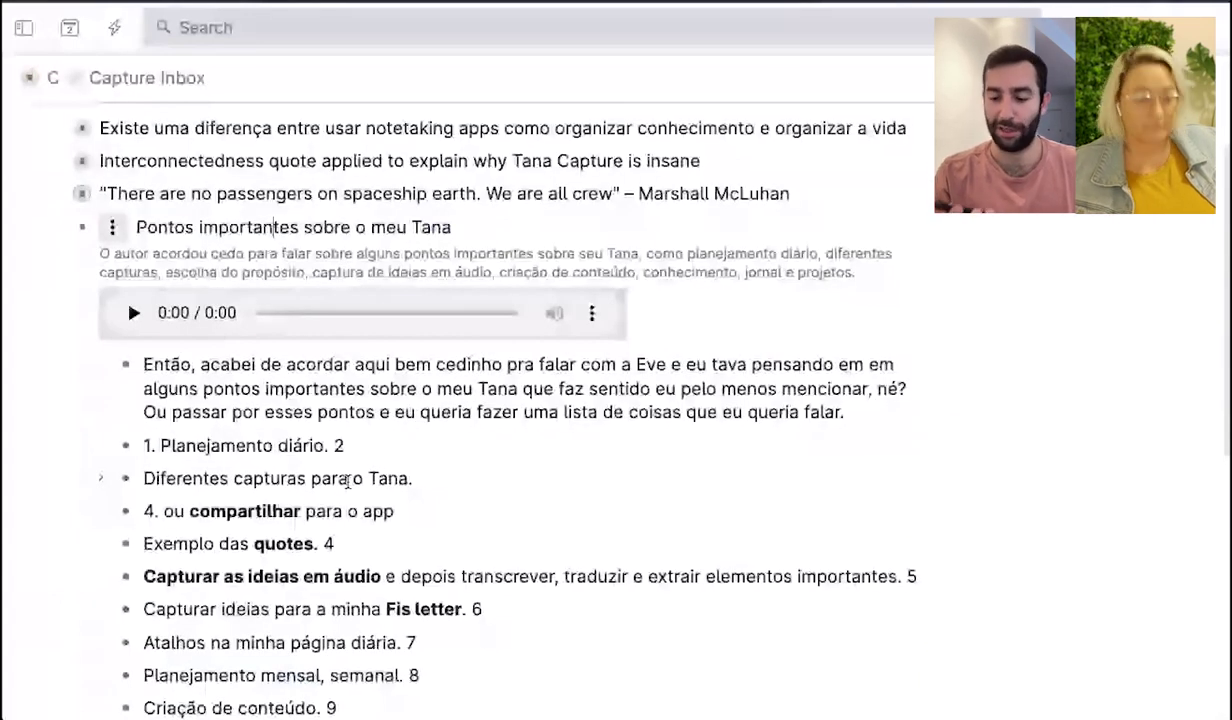
pyautogui.hotkey('ctrl', 'Up')
pyautogui.click(272, 515)
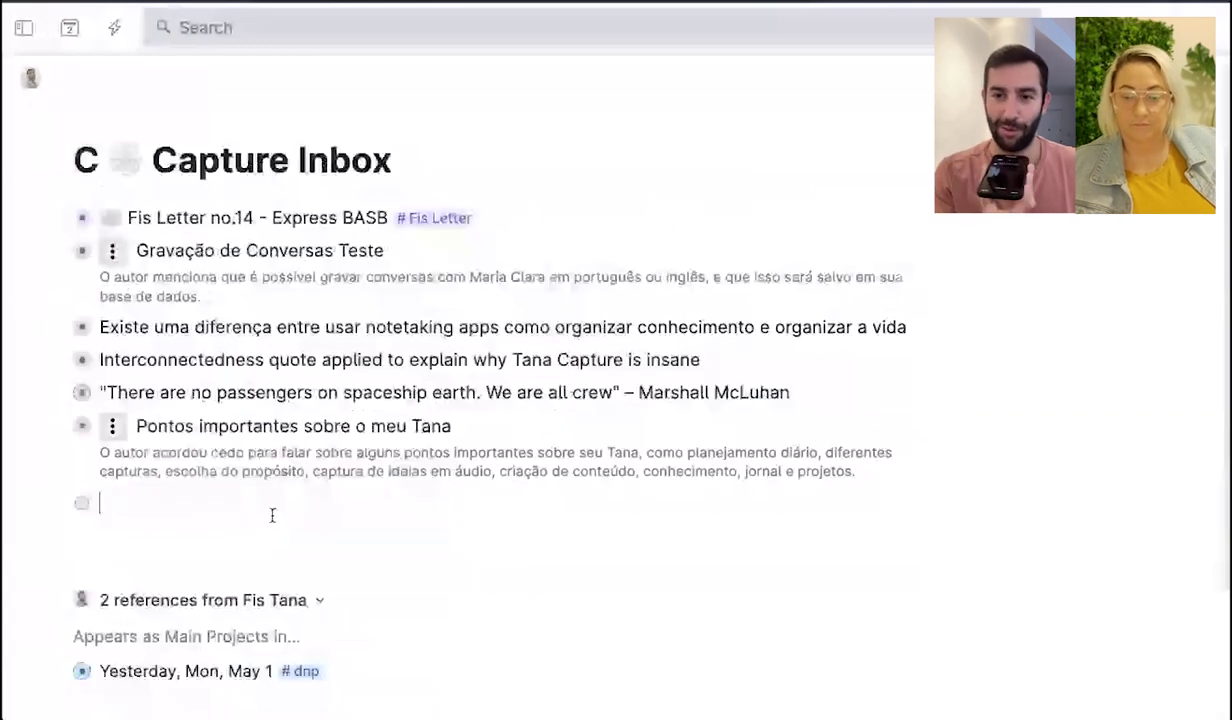
# Transcribe the newly captured audio note from 02/05/2023, 07:30:00 in the Capture Inbox.
pyautogui.press('Escape')
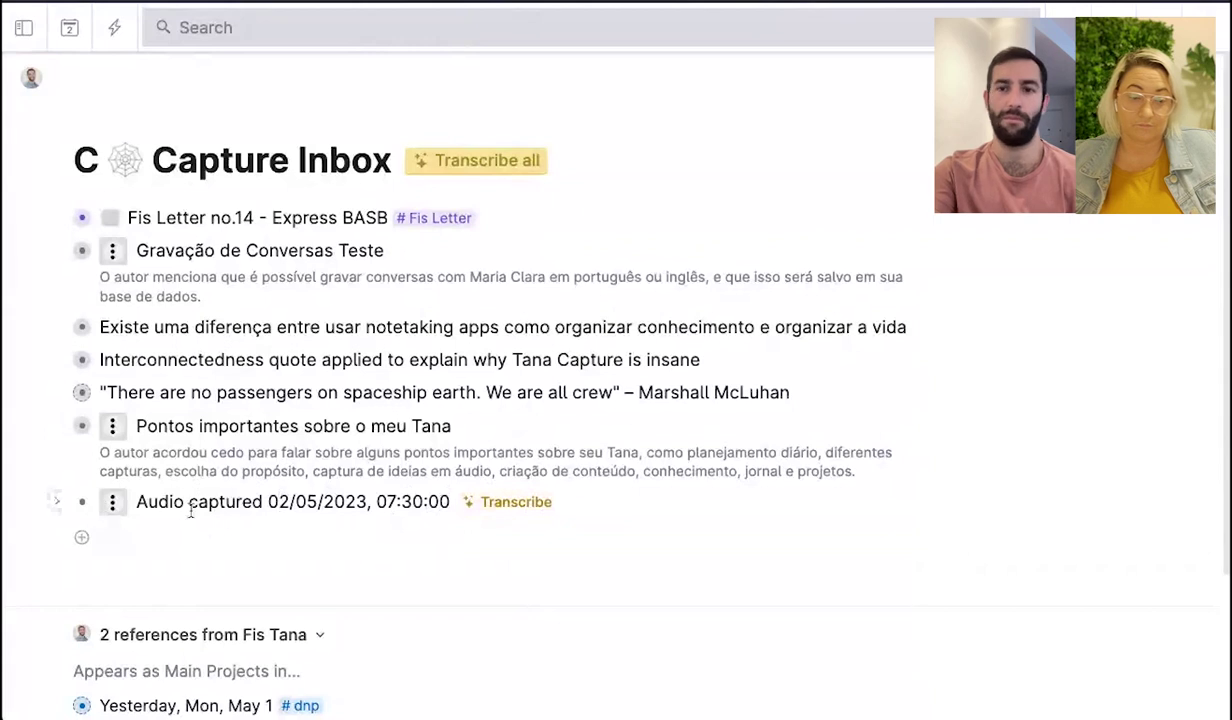
pyautogui.click(498, 503)
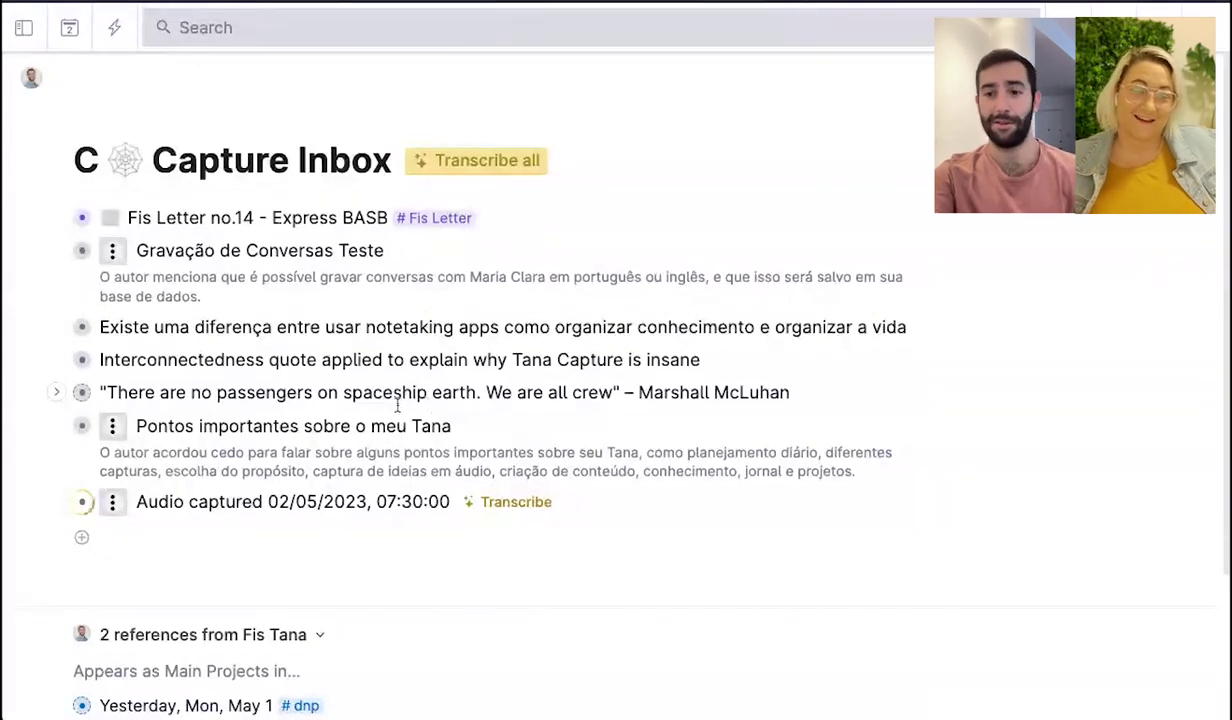
pyautogui.click(497, 502)
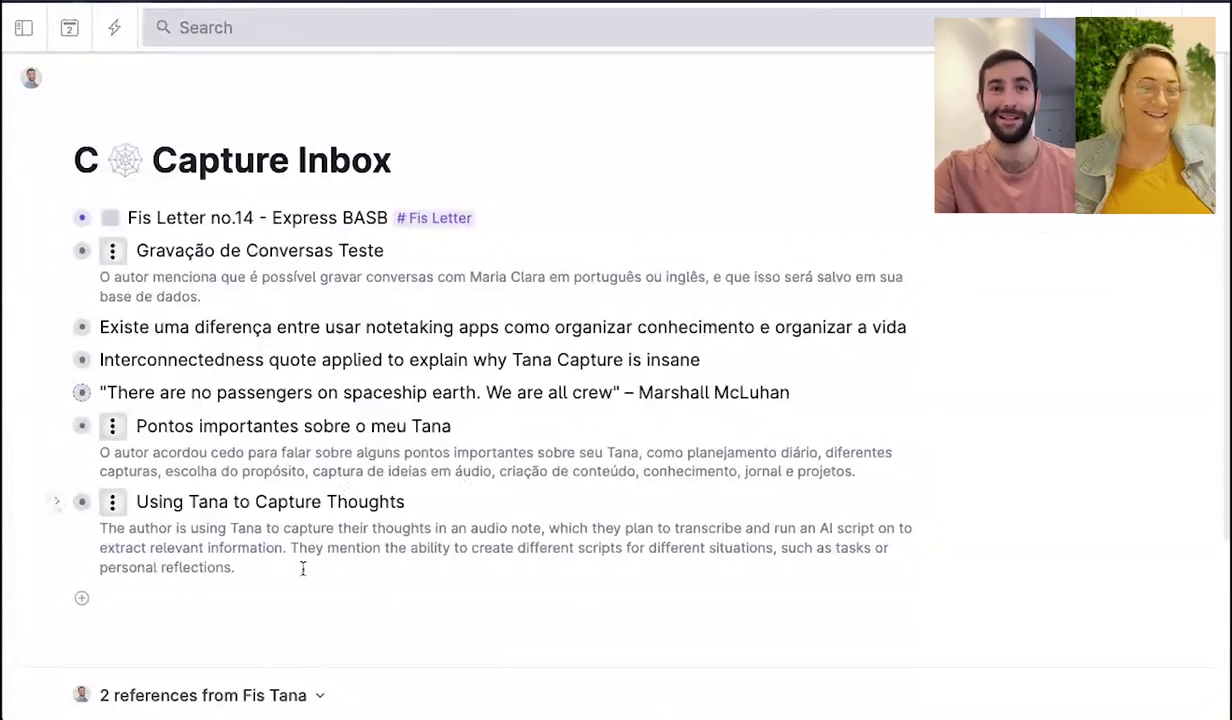
# Expand the "Pontos importantes sobre o meu Tana" note and read through its transcript down to the "Using Tana to Capture Thoughts" note.
pyautogui.click(57, 427)
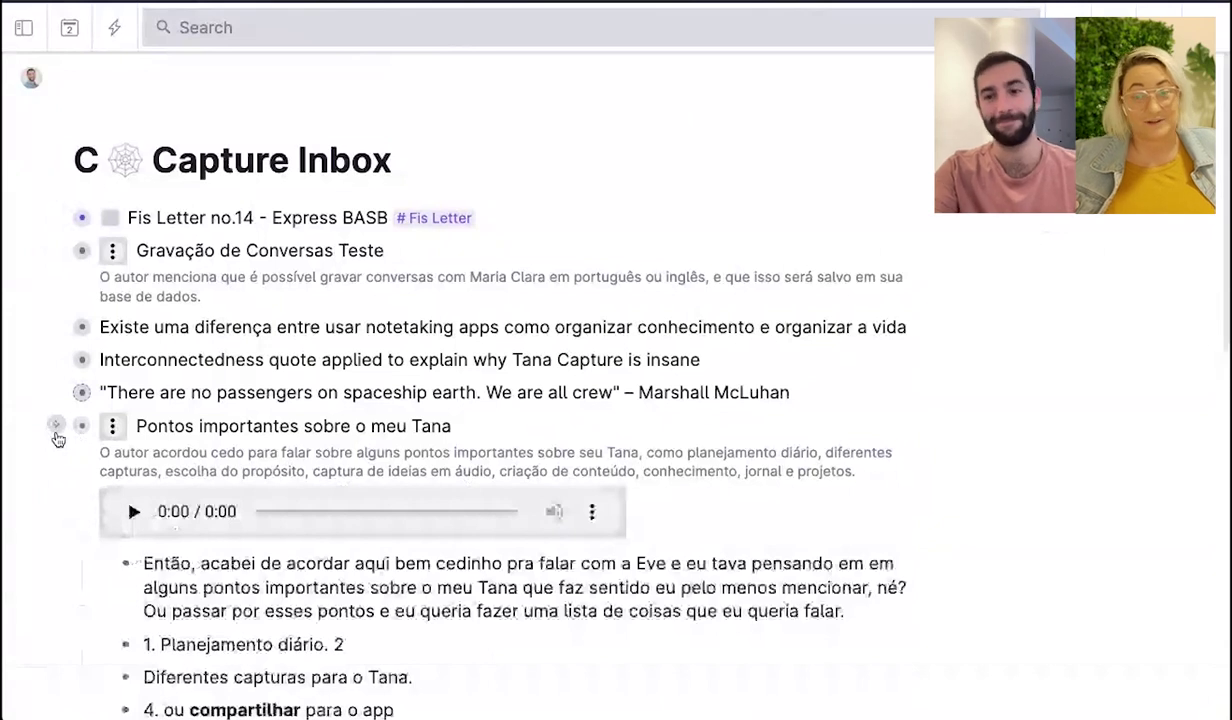
pyautogui.scroll(-5, 419, 550)
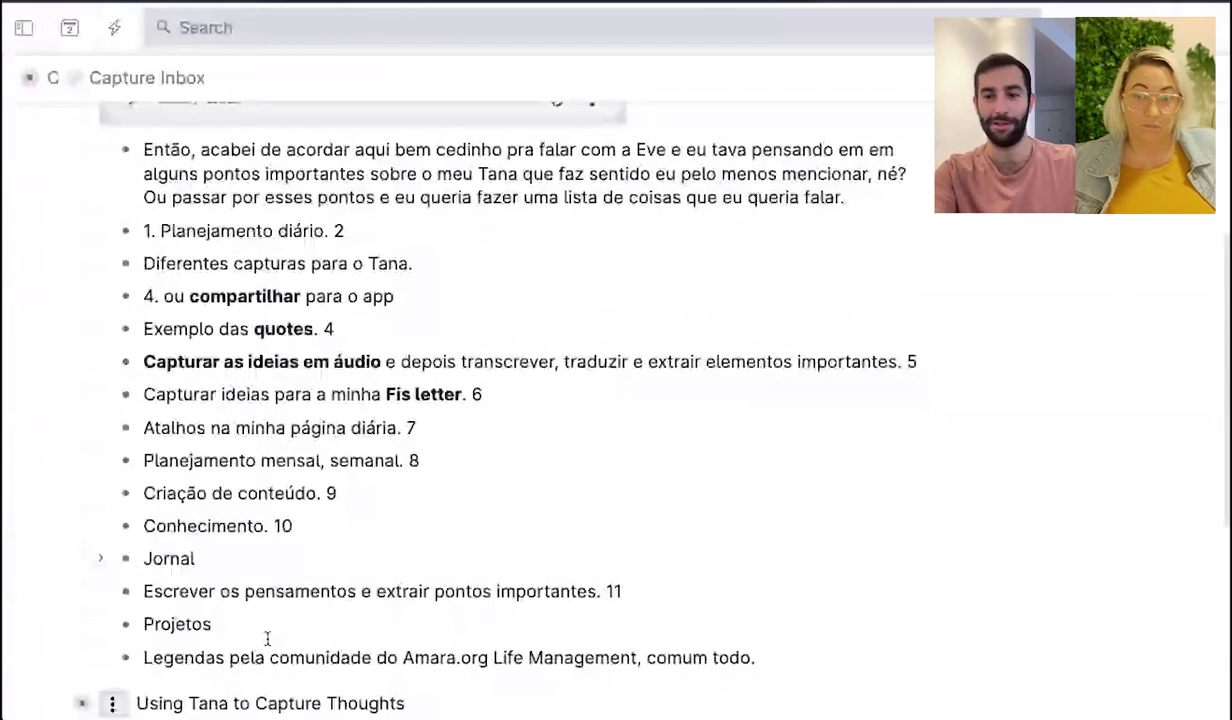
pyautogui.scroll(-4, 267, 638)
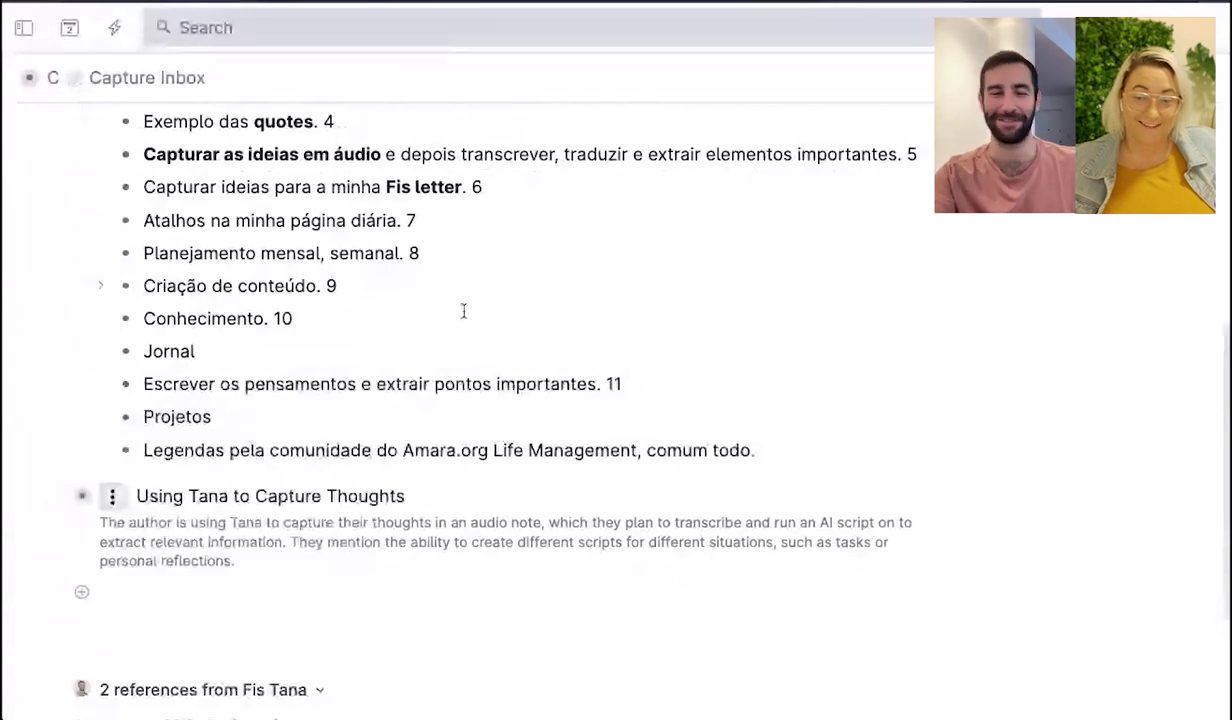
pyautogui.scroll(-1, 572, 440)
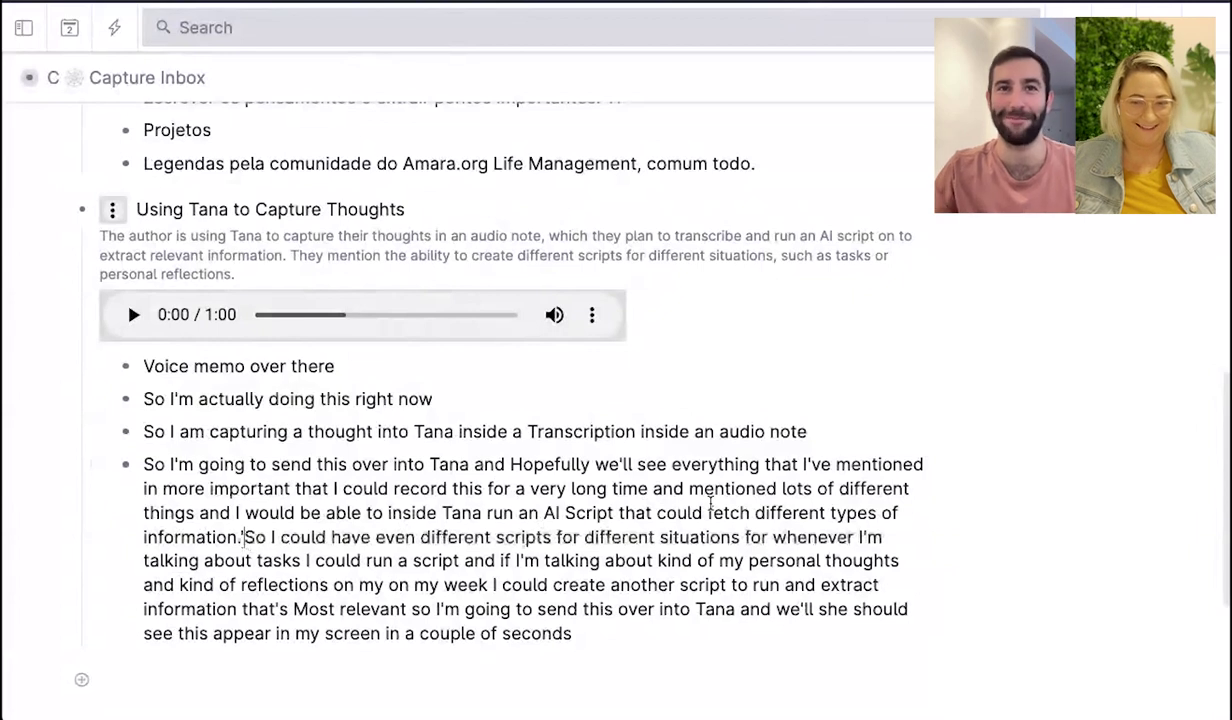
# Split the long transcript paragraph before "So I could have even different scripts" and bold "Tana inside a Transcription" in the line above it.
pyautogui.press('Return')
pyautogui.moveTo(150, 400); pyautogui.dragTo(150, 428)
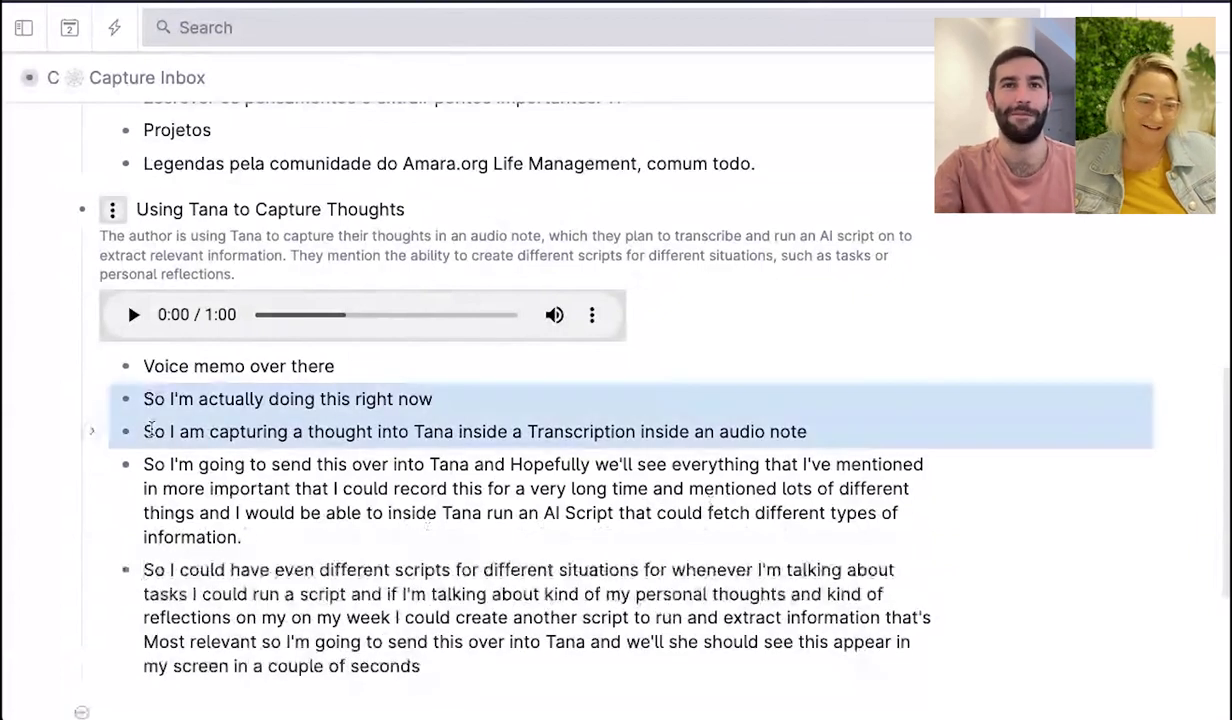
pyautogui.moveTo(150, 428); pyautogui.dragTo(581, 432)
pyautogui.hotkey('ctrl', 'b')
pyautogui.click(685, 618)
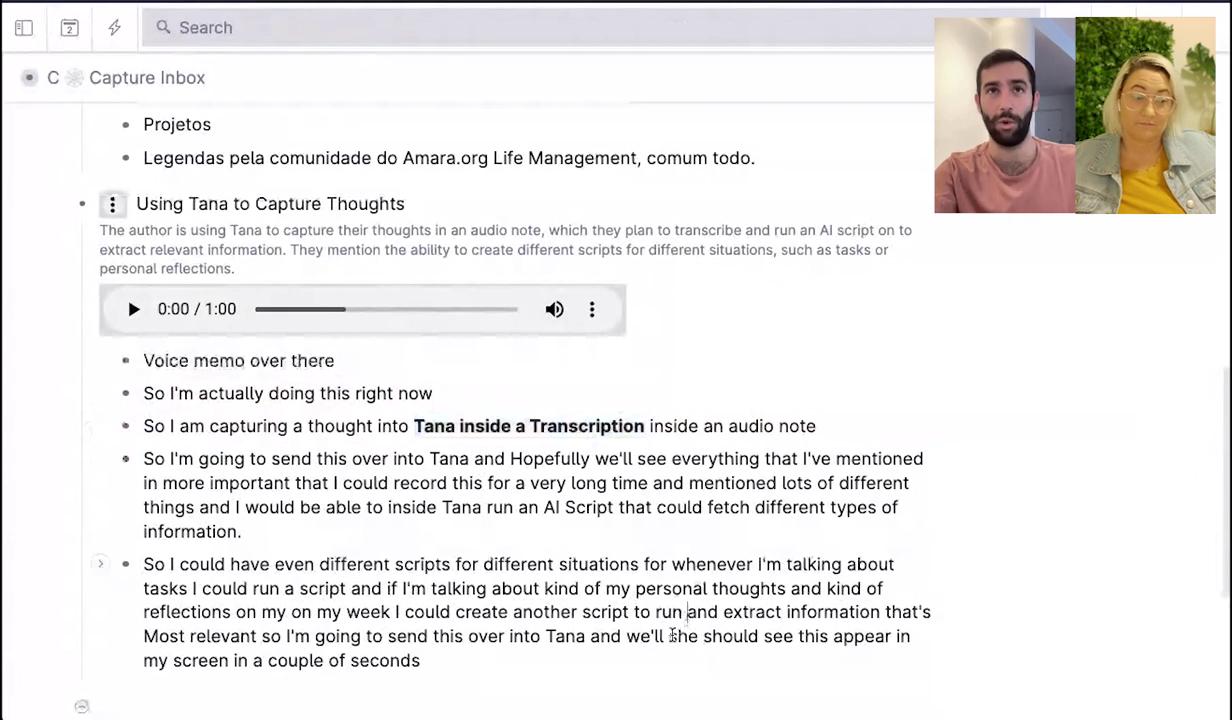
pyautogui.press('Down')
pyautogui.press('Down')
pyautogui.press('End')
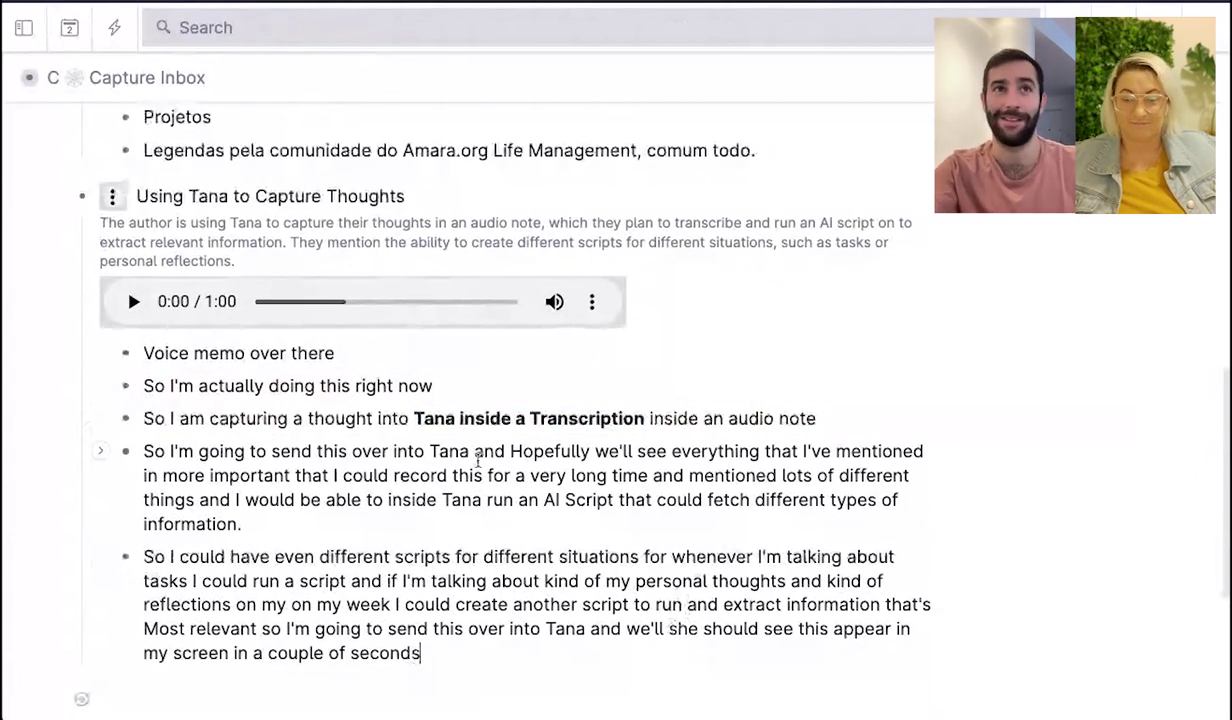
# Review the description and title of the "Using Tana to Capture Thoughts" note.
pyautogui.scroll(1, 438, 300)
pyautogui.tripleClick(438, 300)
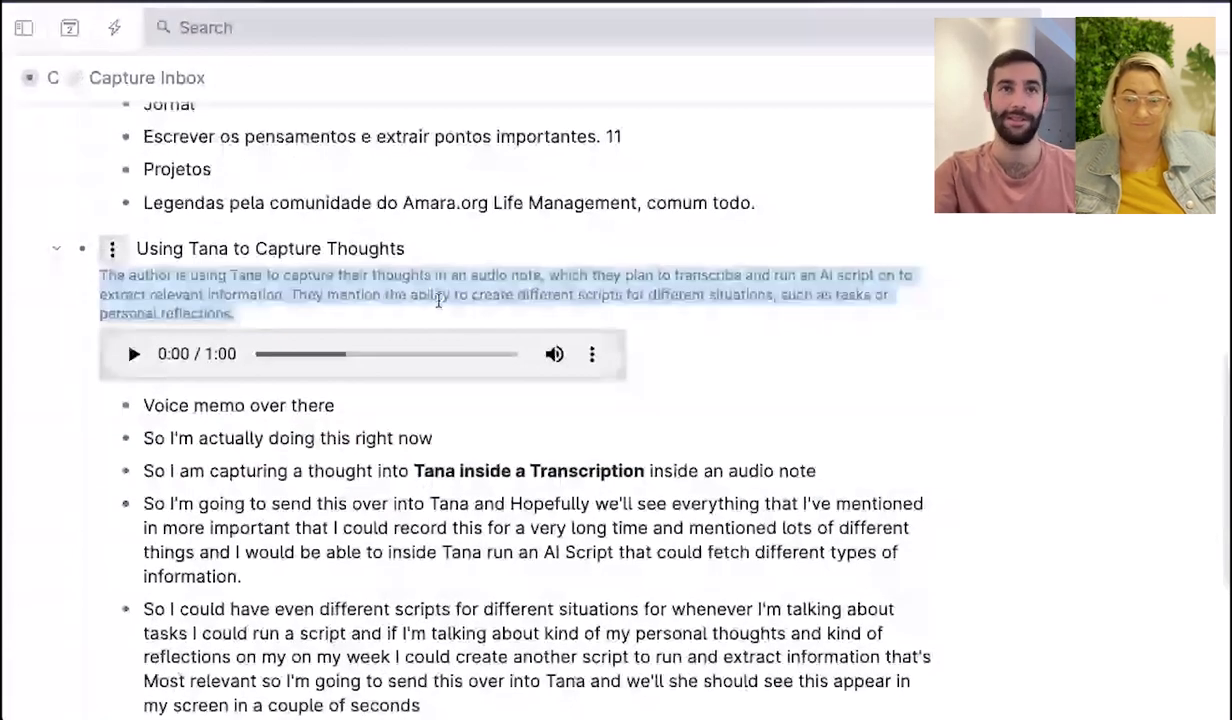
pyautogui.click(467, 322)
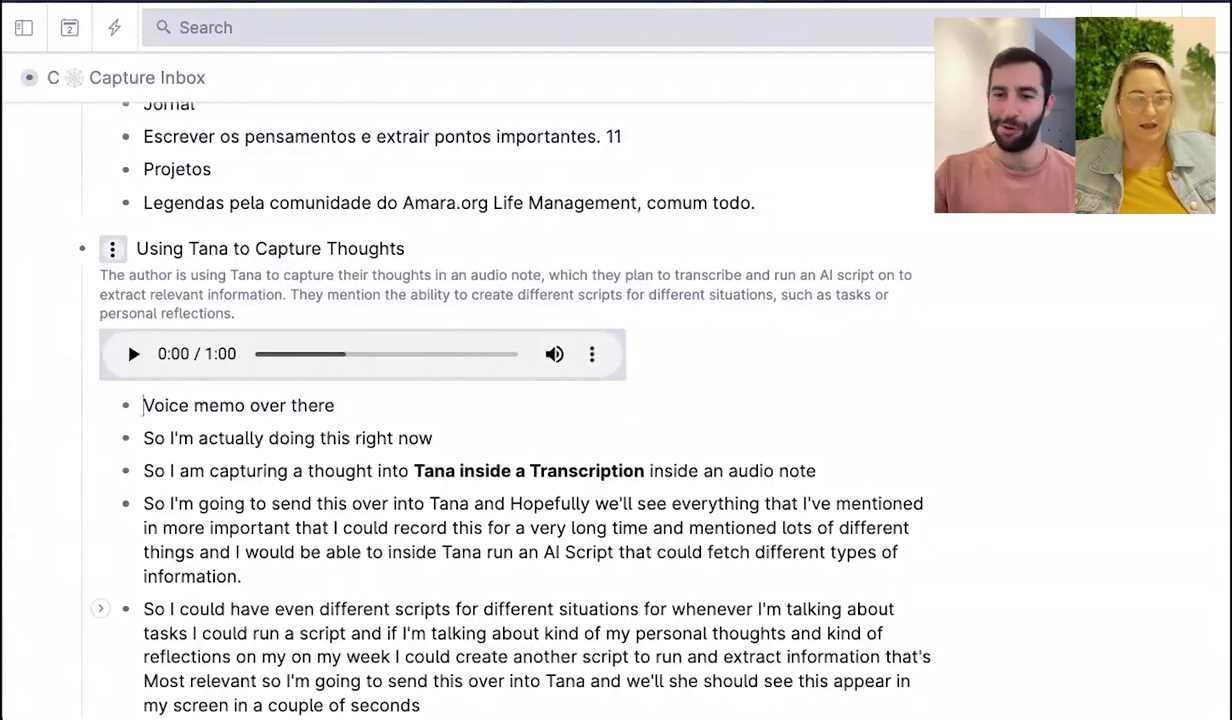
pyautogui.scroll(-1, 230, 219)
pyautogui.moveTo(404, 219); pyautogui.dragTo(230, 219)
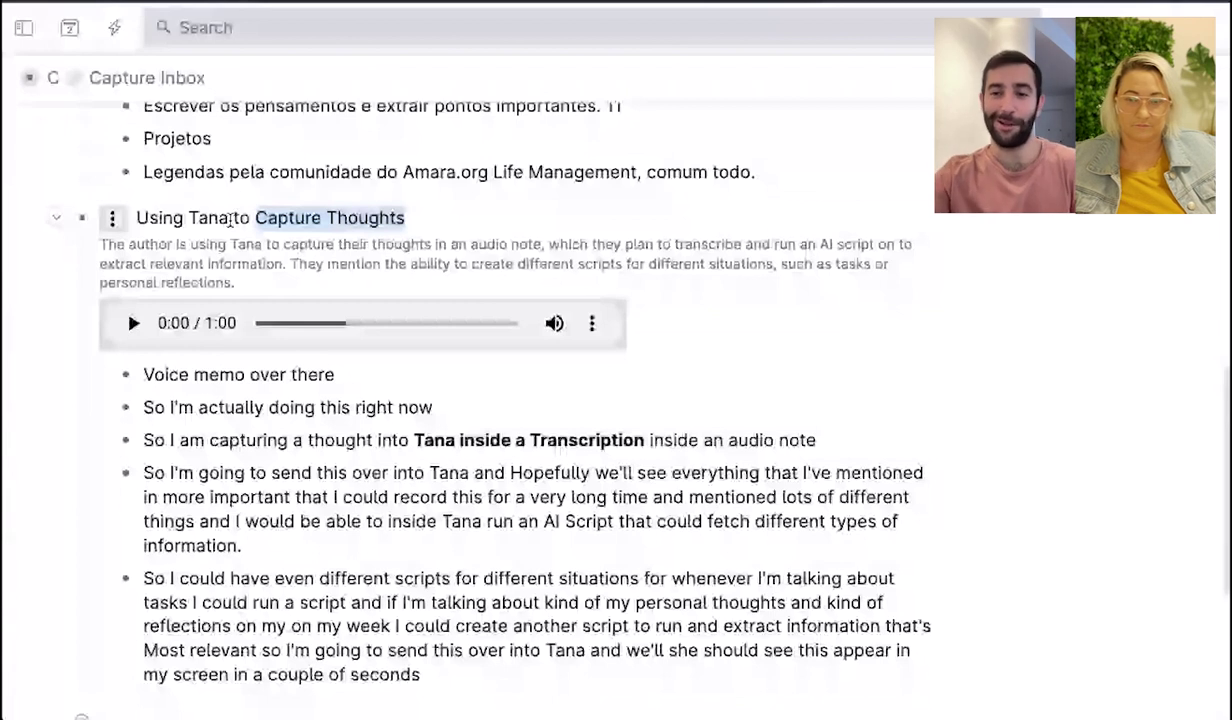
# Apply the #note supertag to "Pontos importantes sobre o meu Tana".
pyautogui.scroll(5, 583, 686)
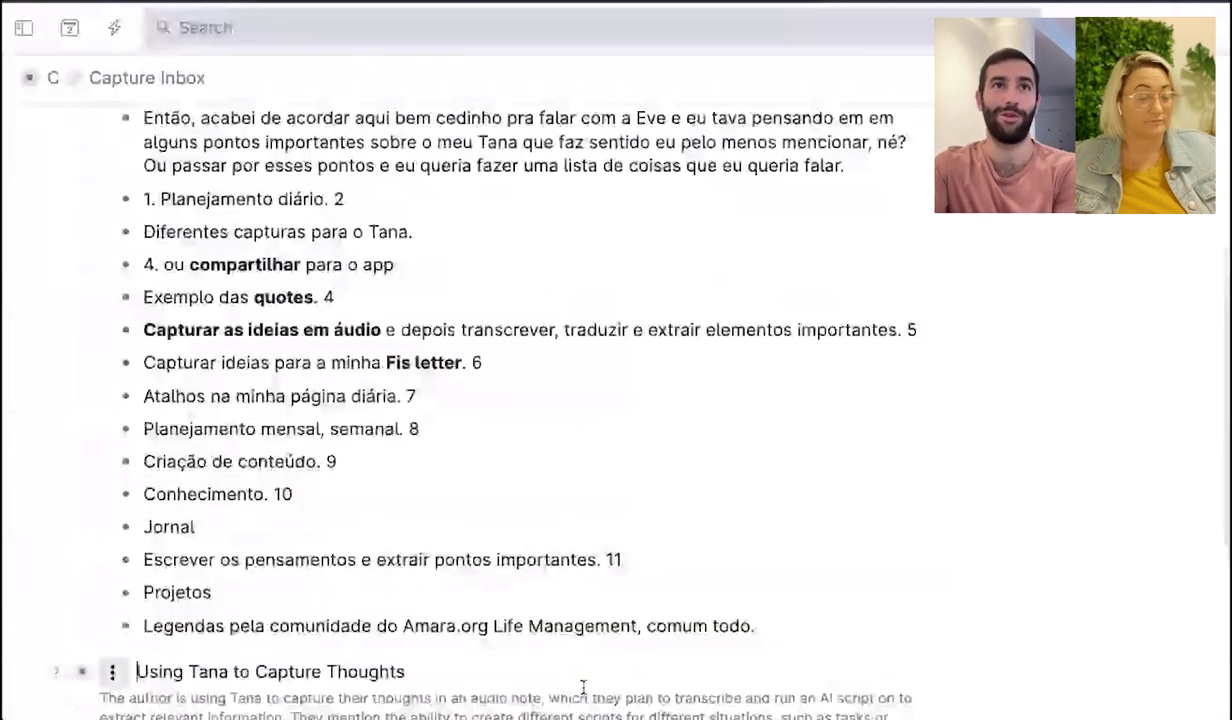
pyautogui.scroll(2, 425, 300)
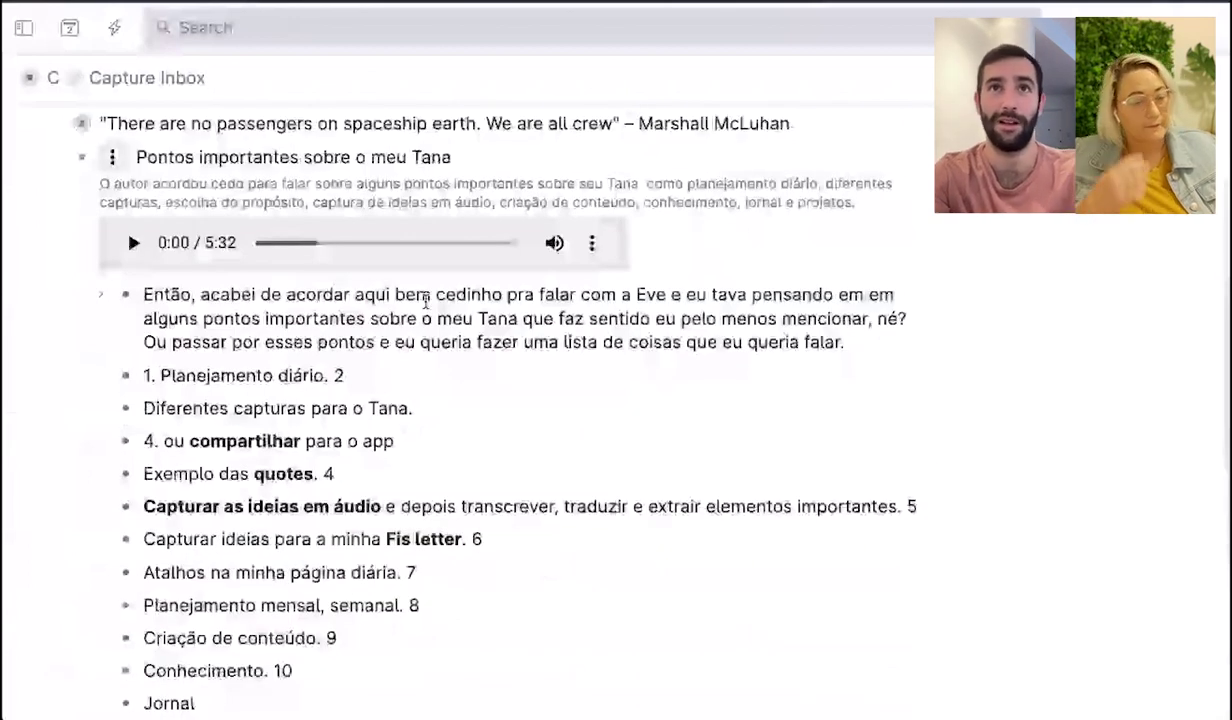
pyautogui.click(469, 155)
pyautogui.write('#')
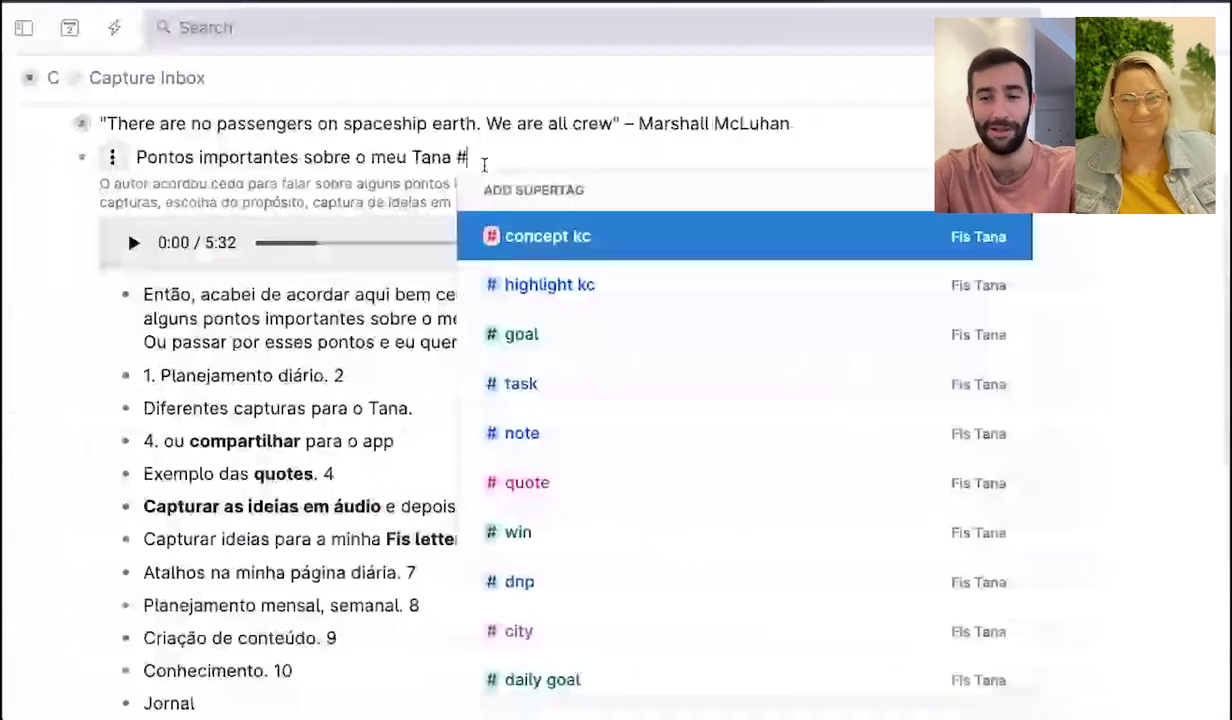
pyautogui.write('note')
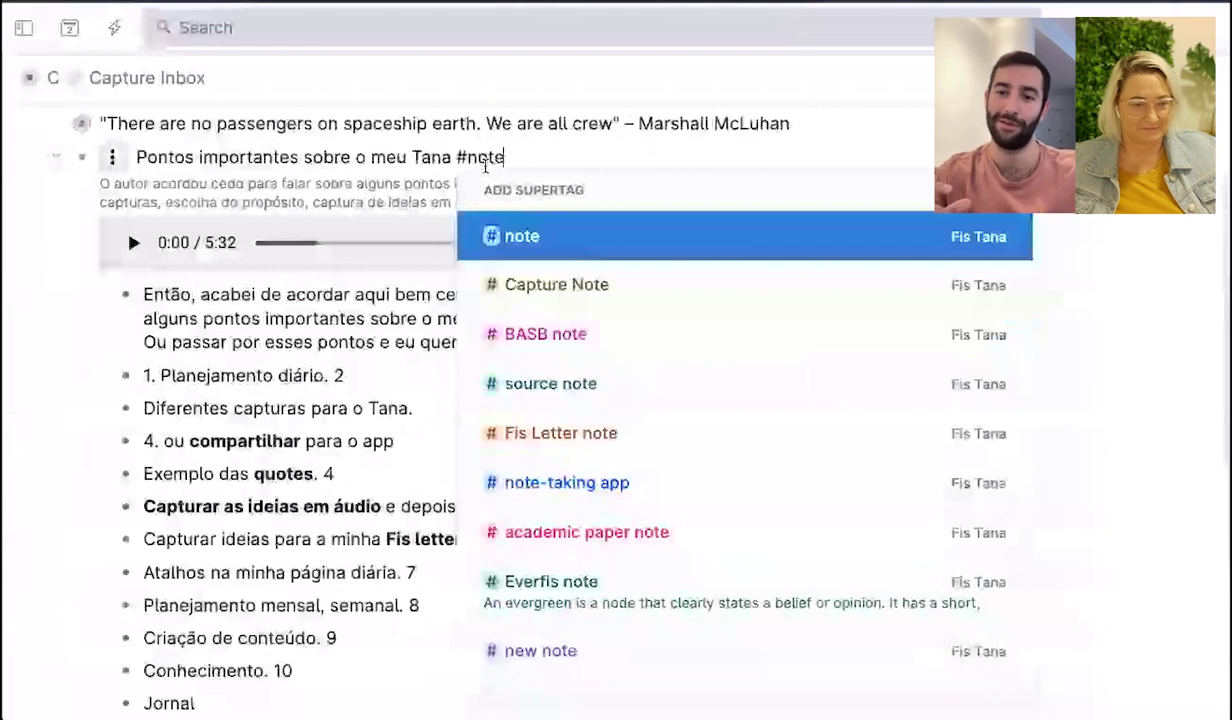
pyautogui.press('Return')
# Set the note's Related Projects field to "Ev Tana Tour", tagged as a project.
pyautogui.click(422, 349)
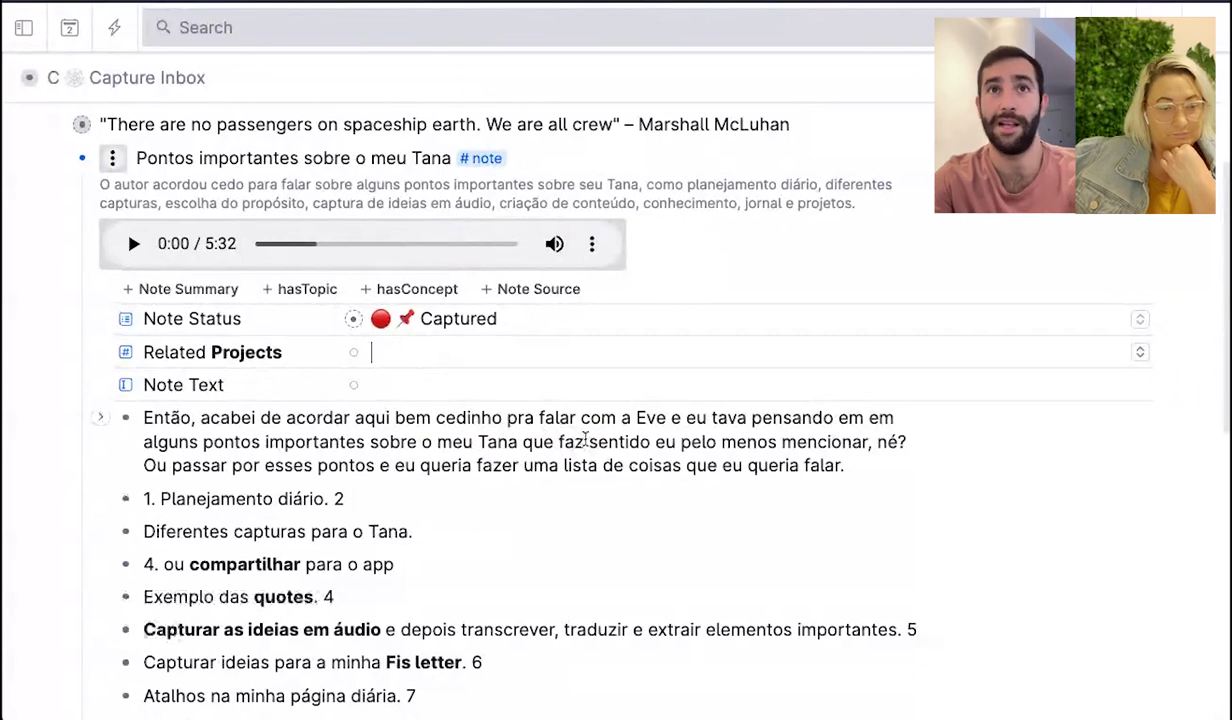
pyautogui.scroll(1, 586, 440)
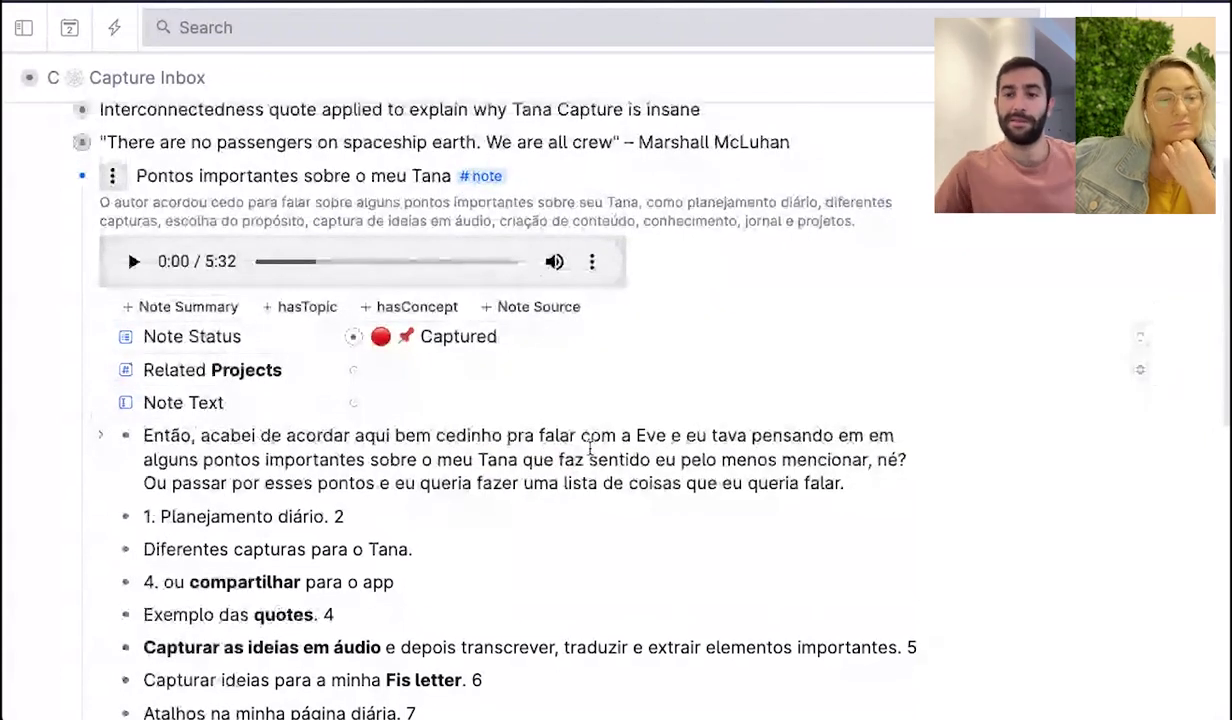
pyautogui.click(365, 370)
pyautogui.write('Ev')
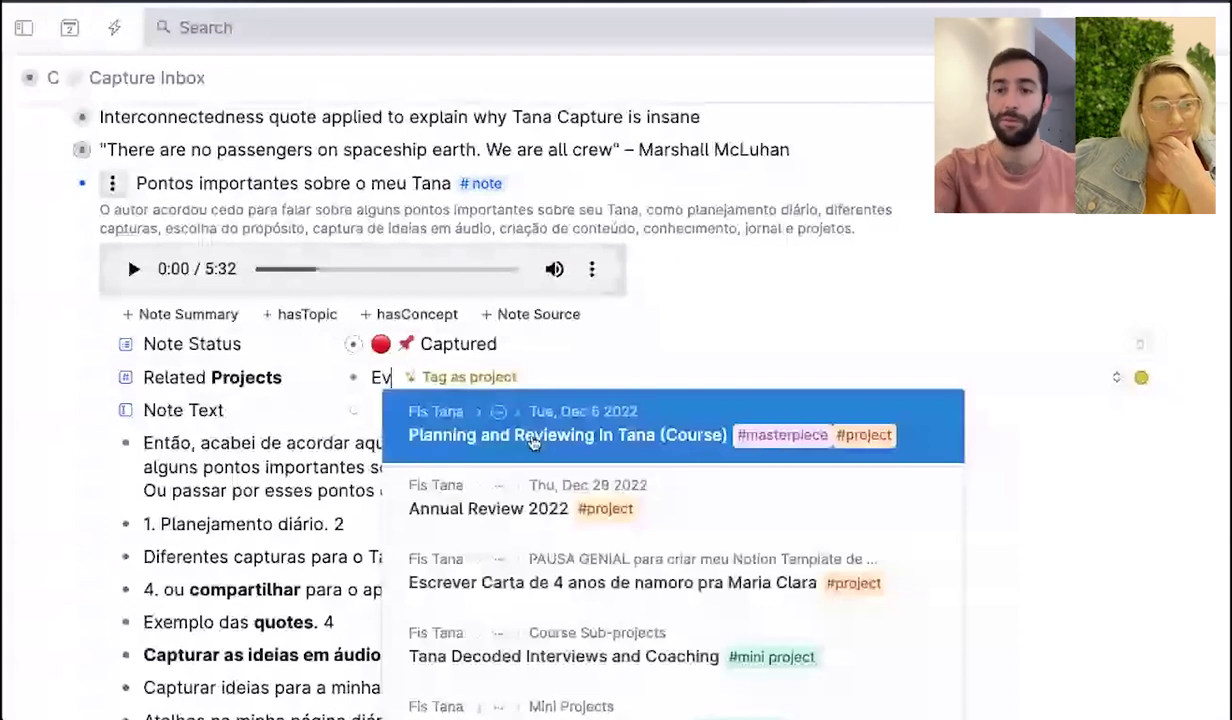
pyautogui.click(533, 440)
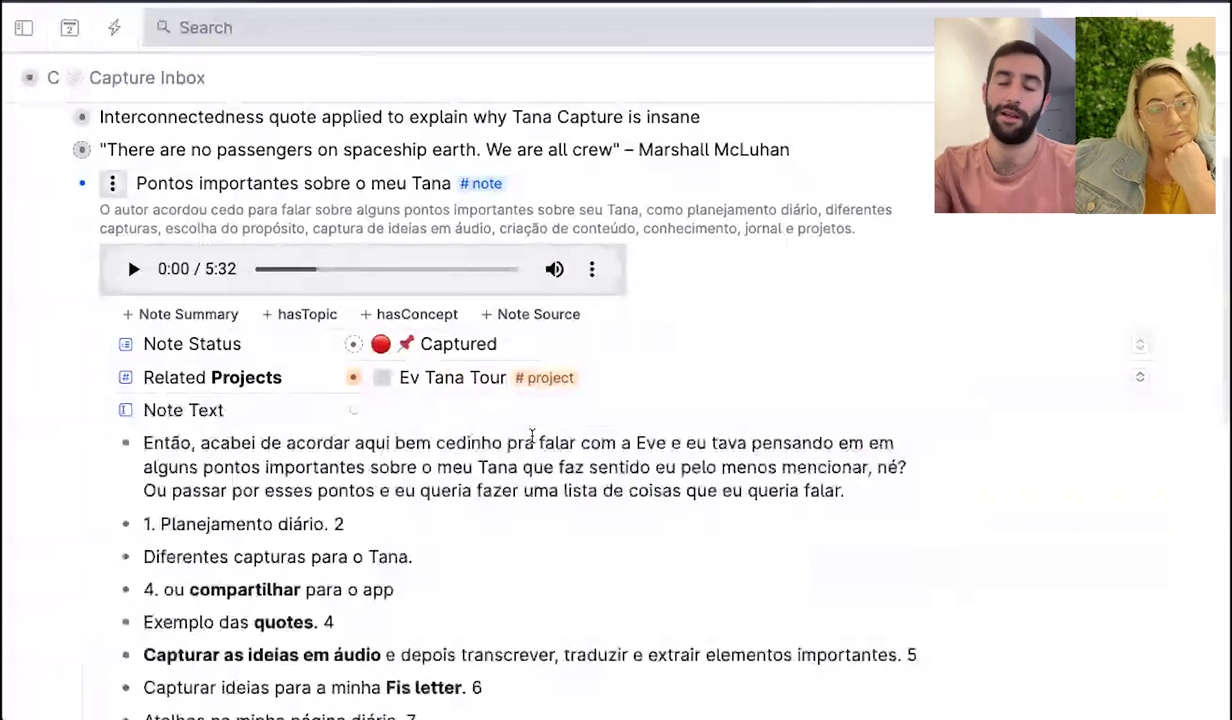
# Open the "Ev Tana Tour" project beside the Capture Inbox and expand its Project Notes.
pyautogui.keyDown('shift'); pyautogui.click(353, 378); pyautogui.keyUp('shift')
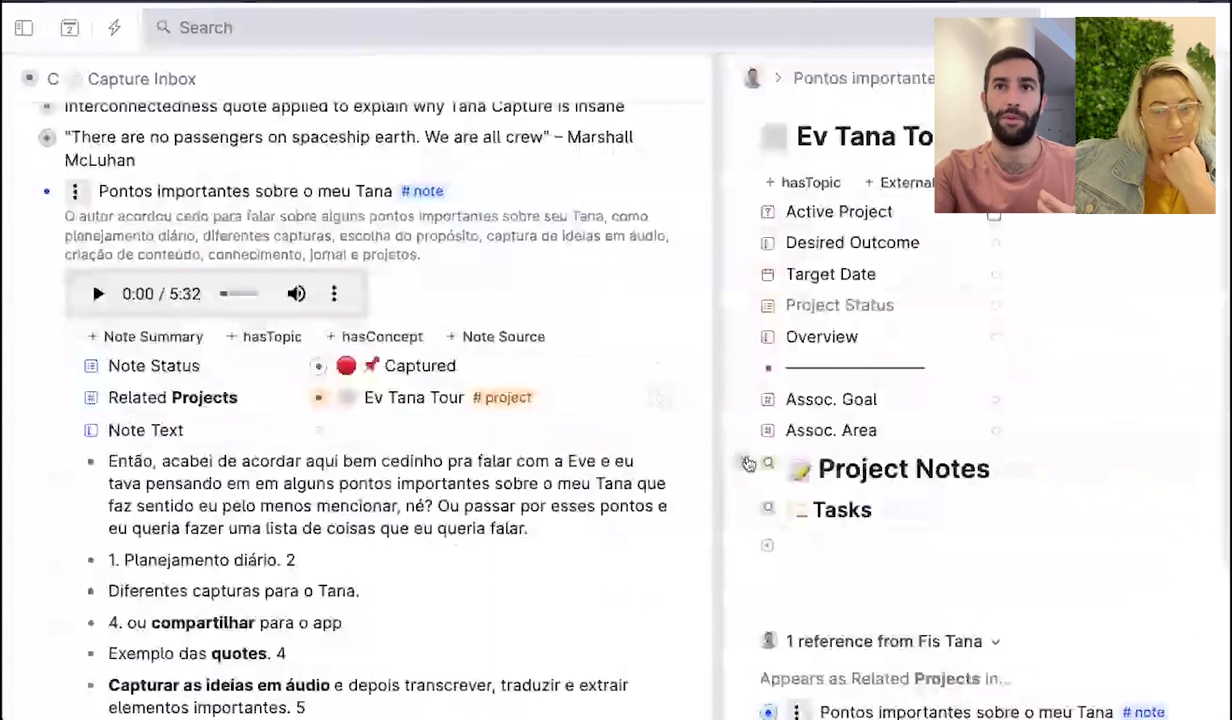
pyautogui.click(748, 463)
pyautogui.scroll(-1, 293, 347)
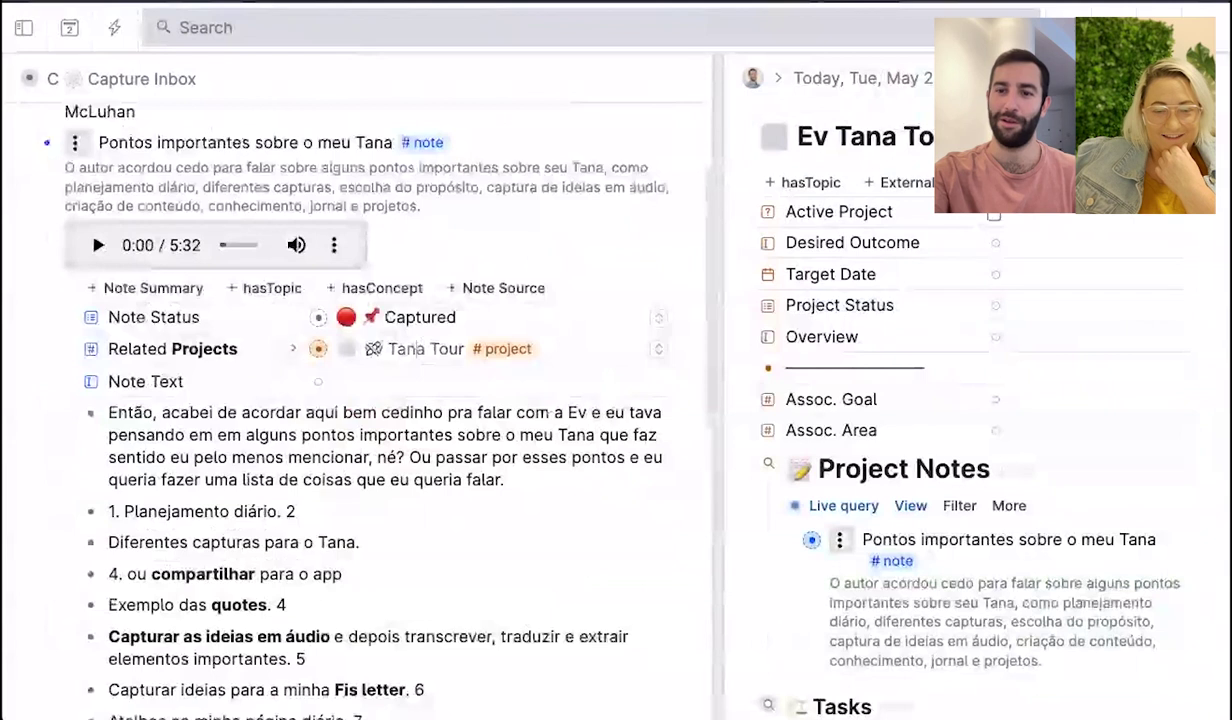
# Examine the note listed under Project Notes and the Note Status and Related Projects fields of the inbox note.
pyautogui.click(965, 606)
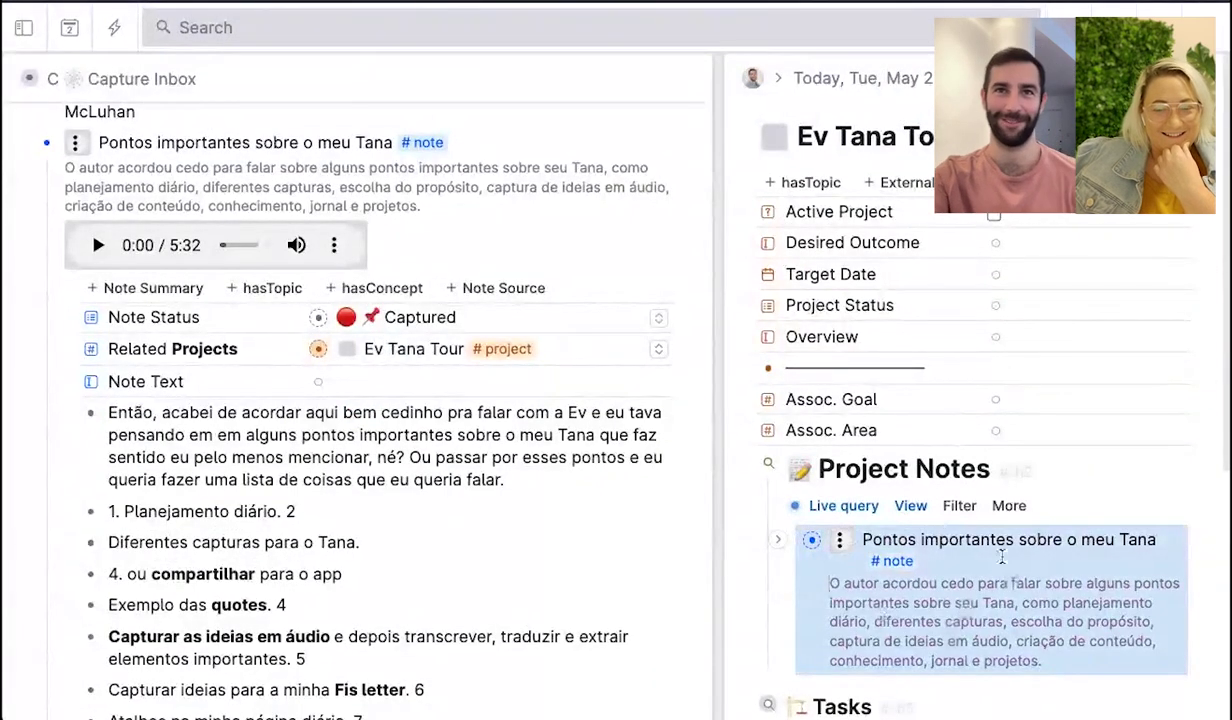
pyautogui.moveTo(765, 471)
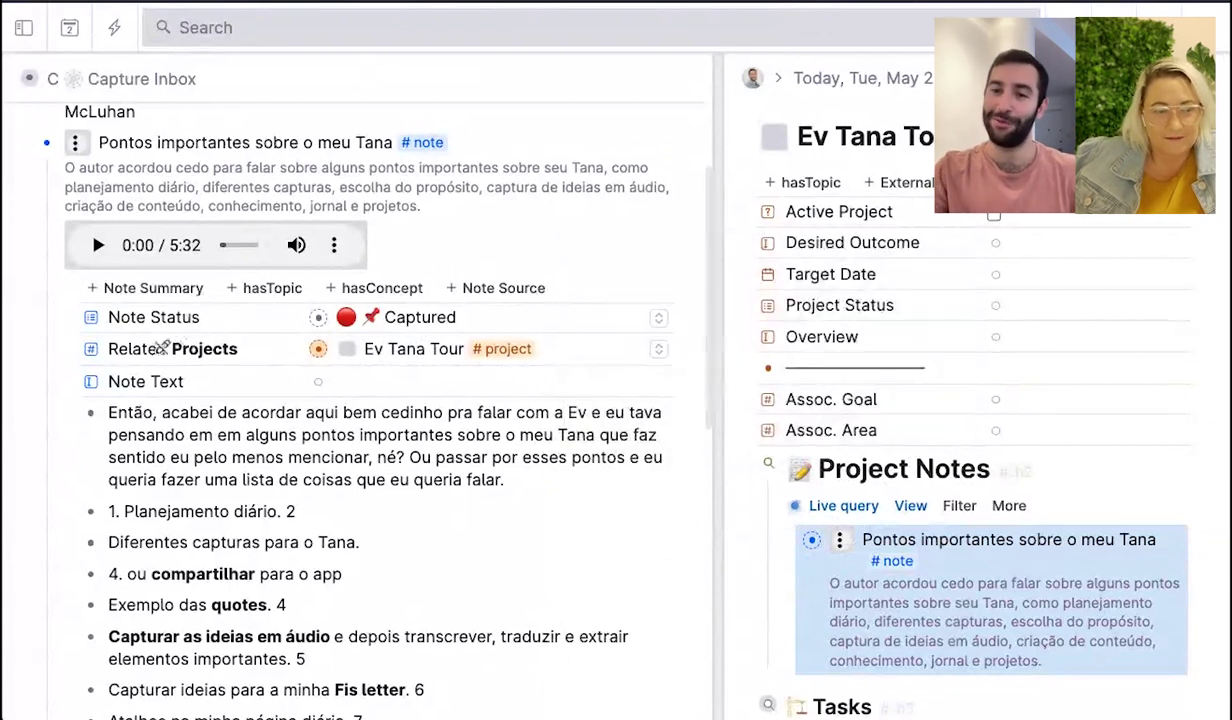
pyautogui.moveTo(160, 347); pyautogui.dragTo(145, 345)
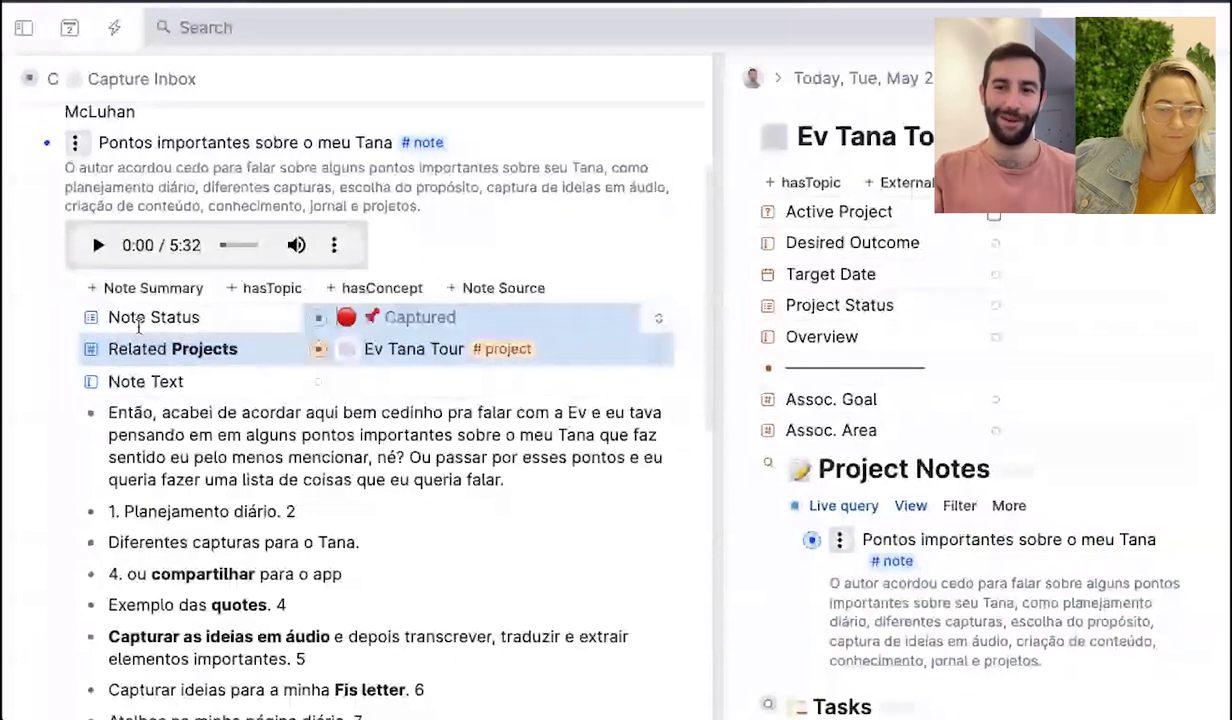
pyautogui.click(437, 264)
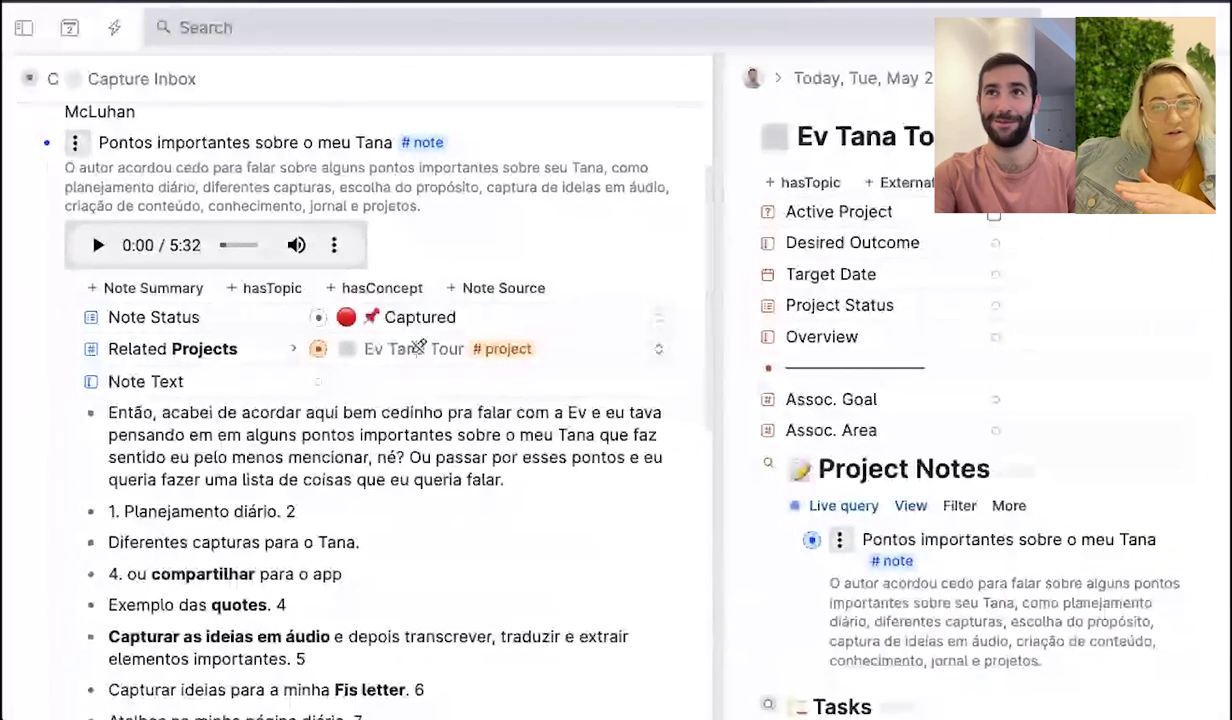
# Collapse the "Pontos importantes sobre o meu Tana" note in the Capture Inbox.
pyautogui.click(161, 193)
pyautogui.press('super+Up')
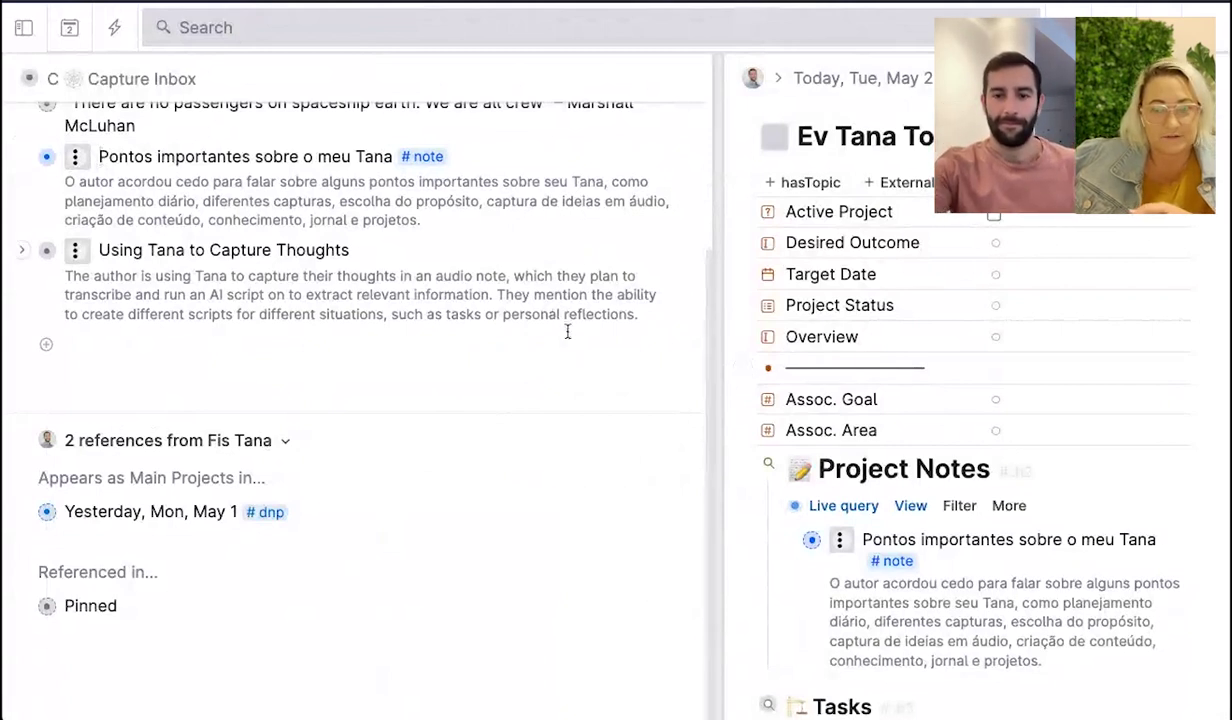
pyautogui.scroll(4, 567, 331)
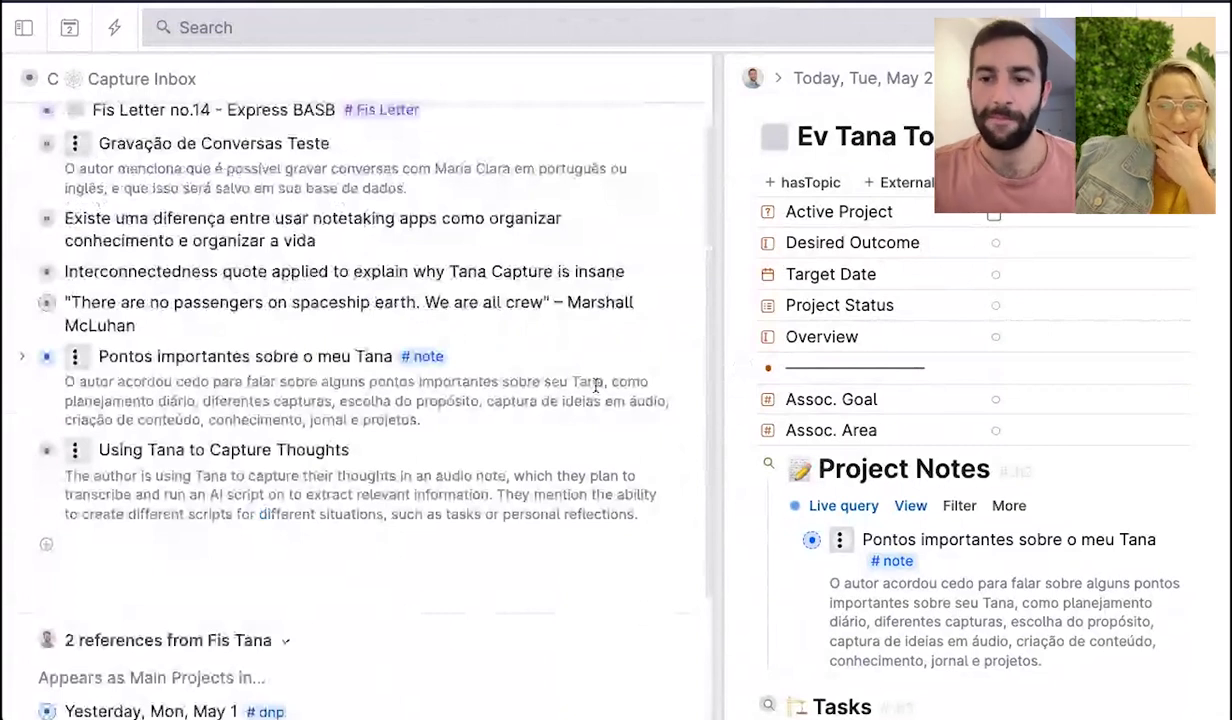
pyautogui.scroll(1, 597, 385)
pyautogui.scroll(-1, 1035, 407)
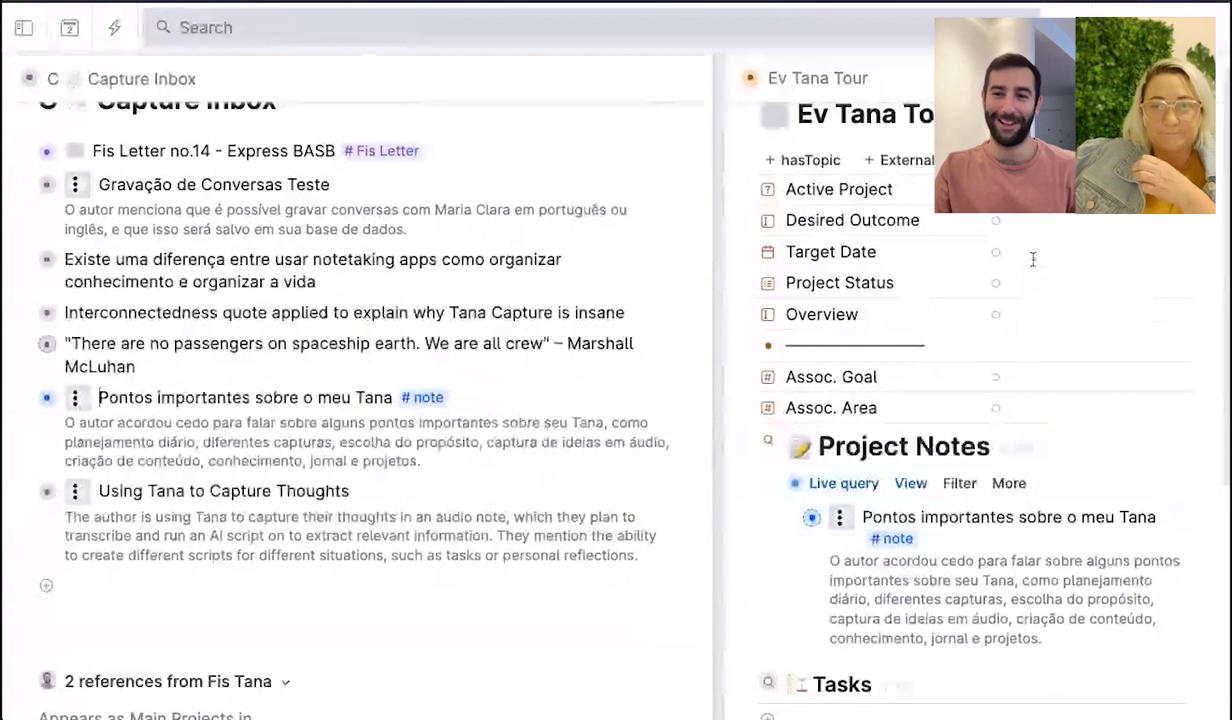
# Expand the "Pontos importantes sobre o meu Tana" note within the project's Project Notes to examine its fields and transcript.
pyautogui.scroll(1, 945, 519)
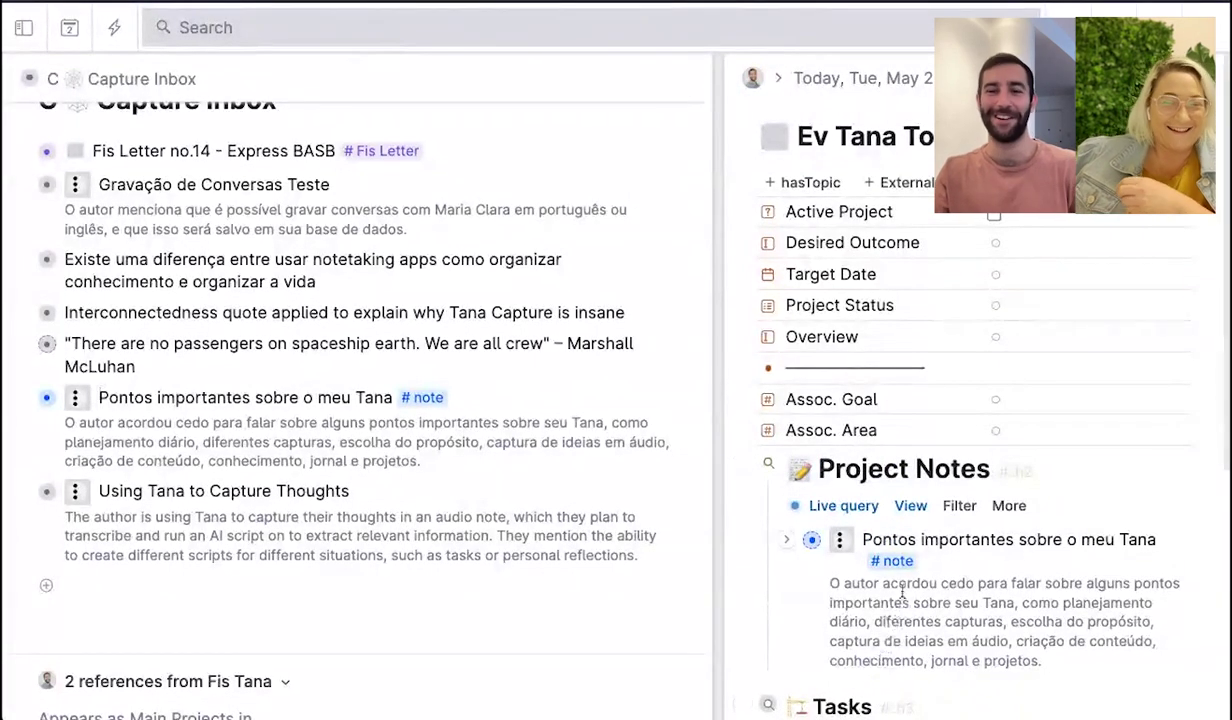
pyautogui.click(787, 540)
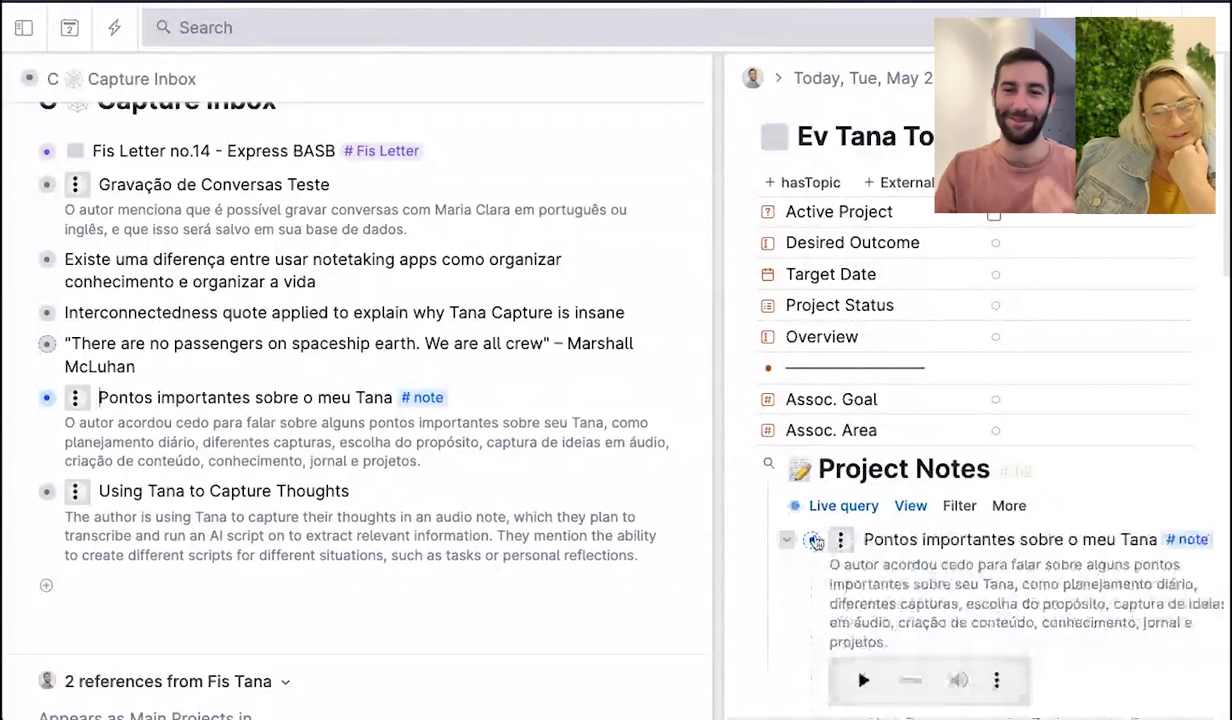
pyautogui.click(815, 541)
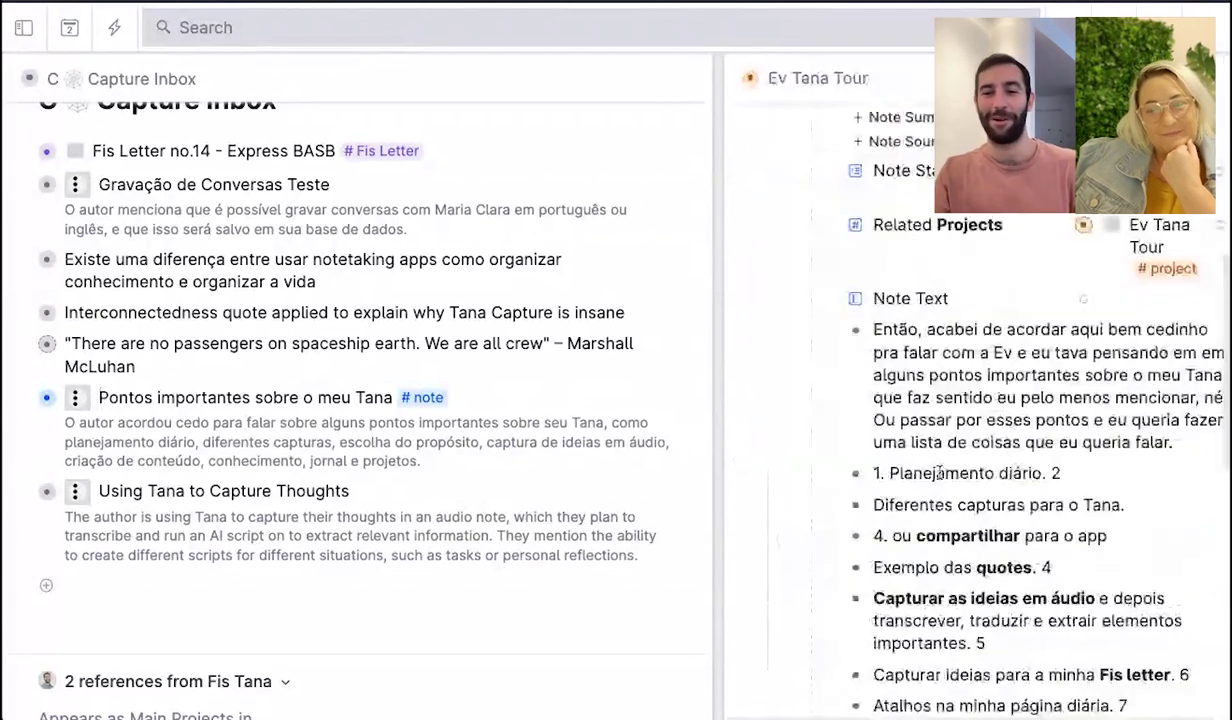
# Collapse the note under Project Notes and close the "Ev Tana Tour" project beside the Capture Inbox.
pyautogui.scroll(-1, 939, 473)
pyautogui.hotkey('alt', 'Left')
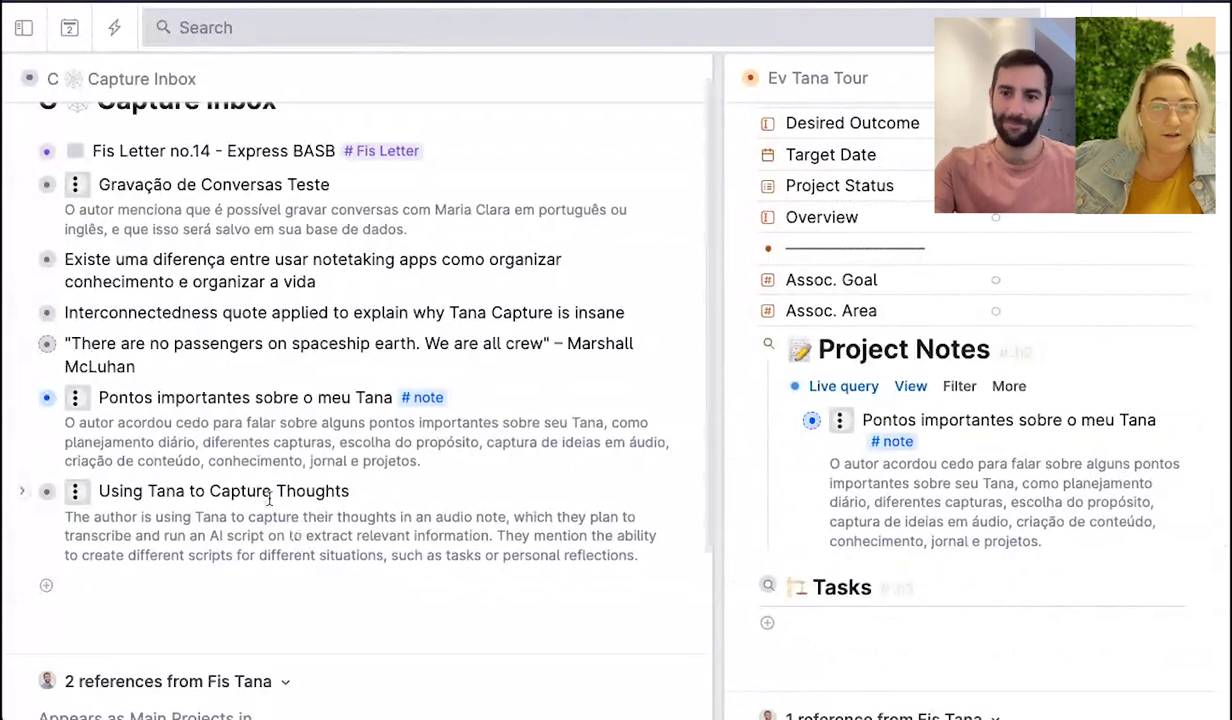
pyautogui.scroll(1, 268, 498)
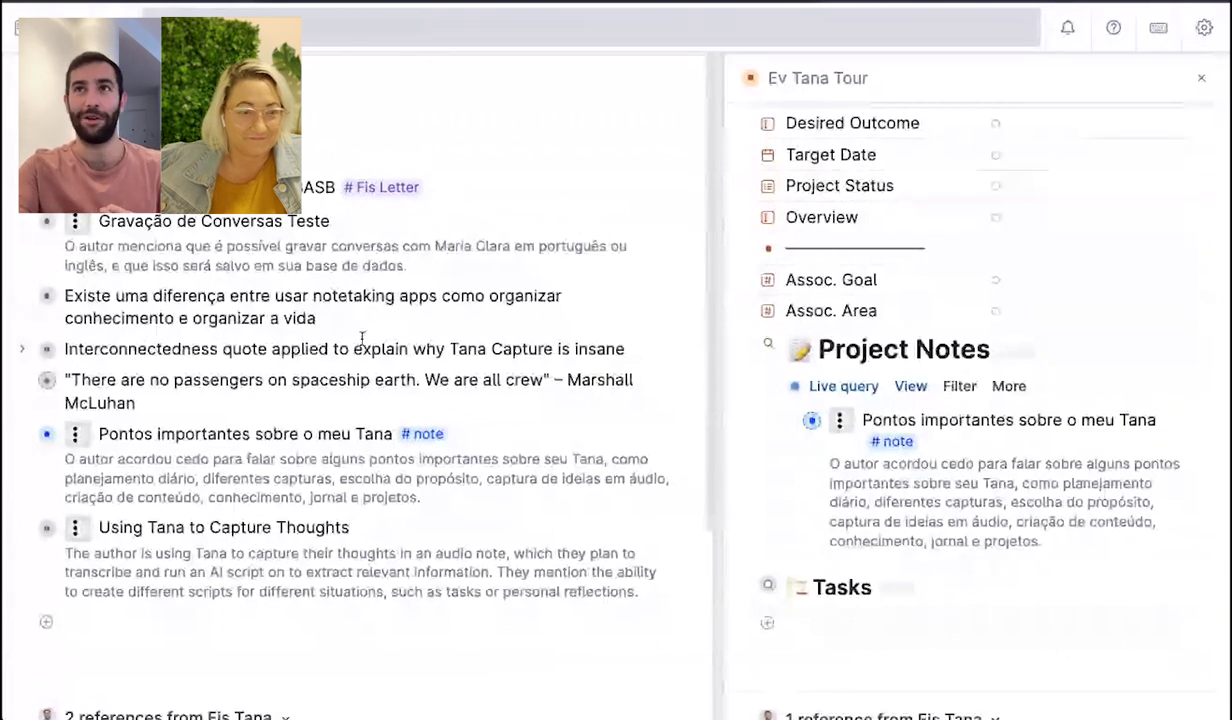
pyautogui.hotkey('ctrl', '\\')
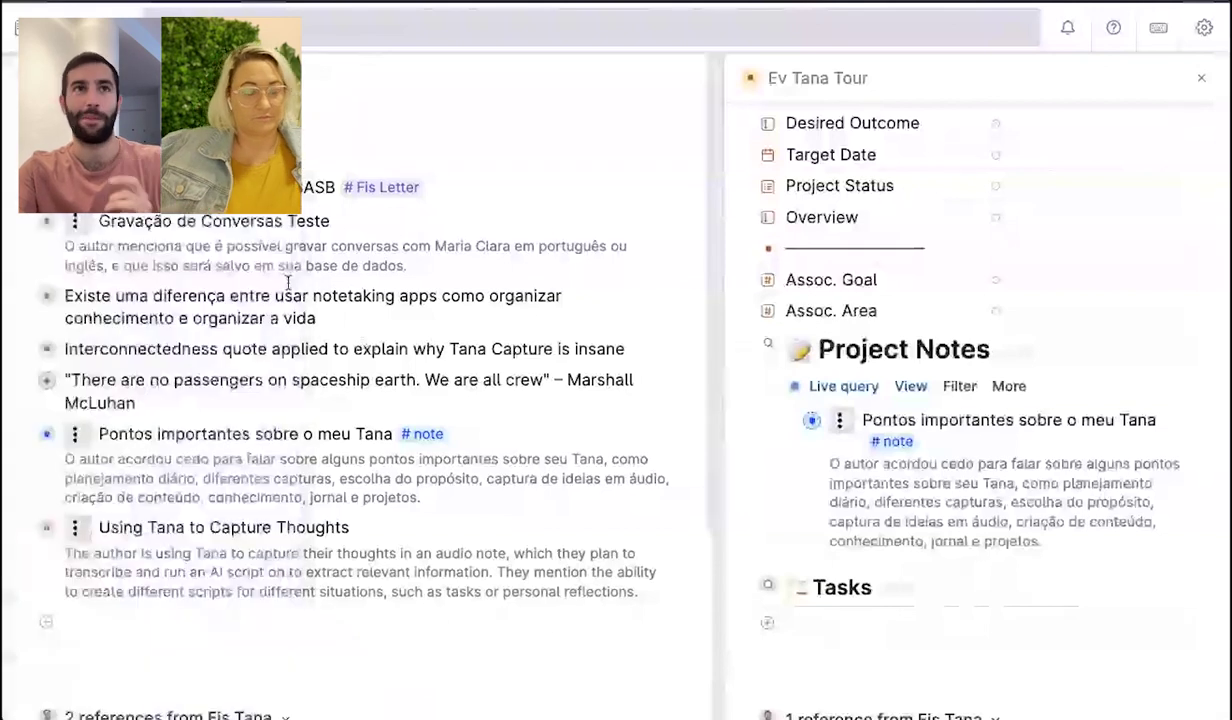
pyautogui.click(1203, 79)
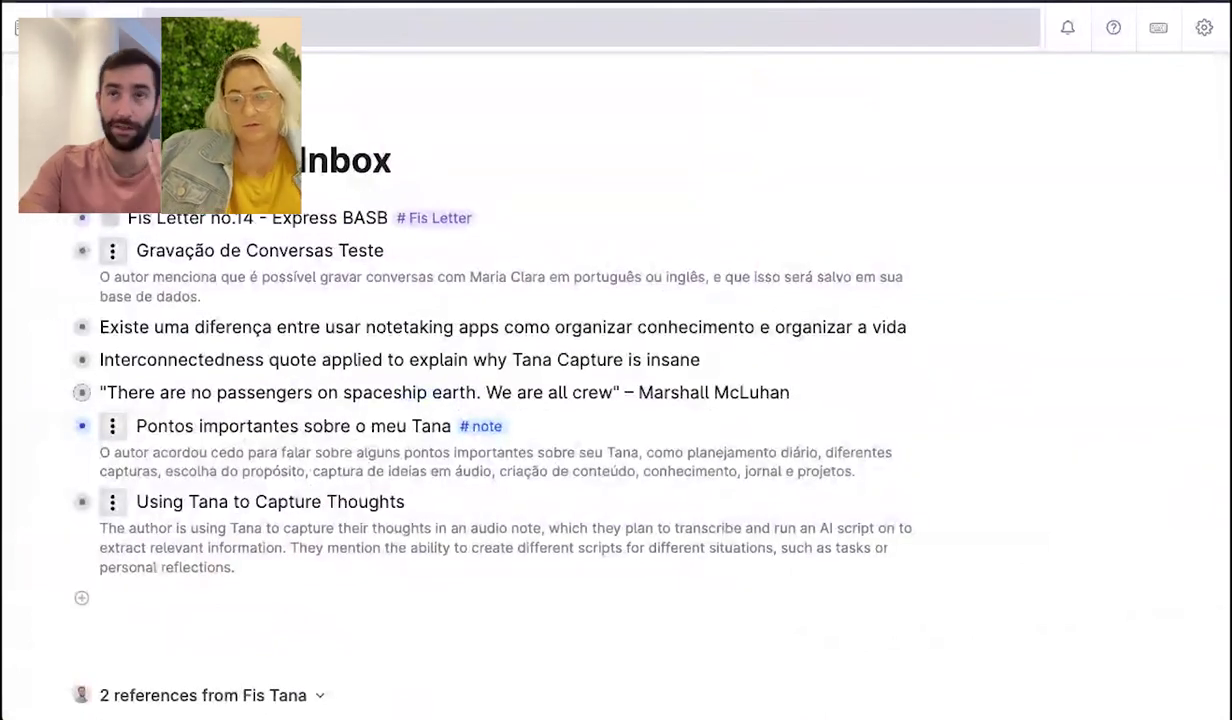
# Open yesterday's "Morning Fis" journal entry beside the Capture Inbox and view its Thoughts field.
pyautogui.hotkey('ctrl', 'shift', 'd')
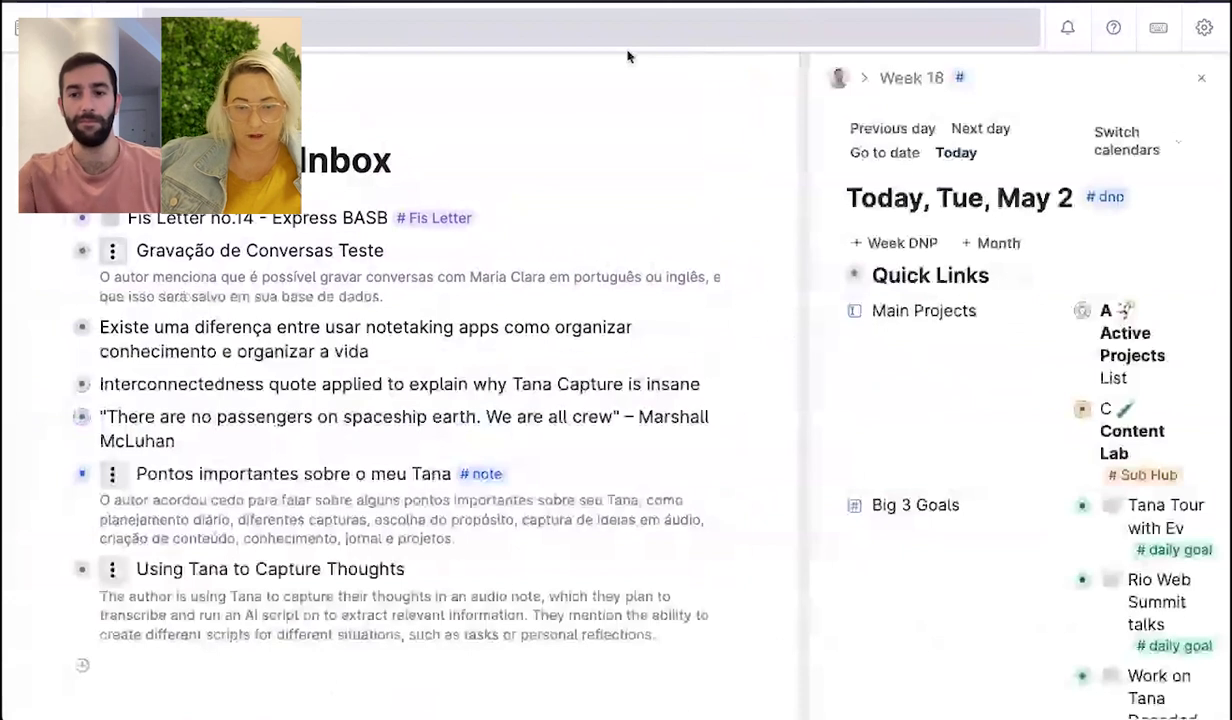
pyautogui.click(892, 128)
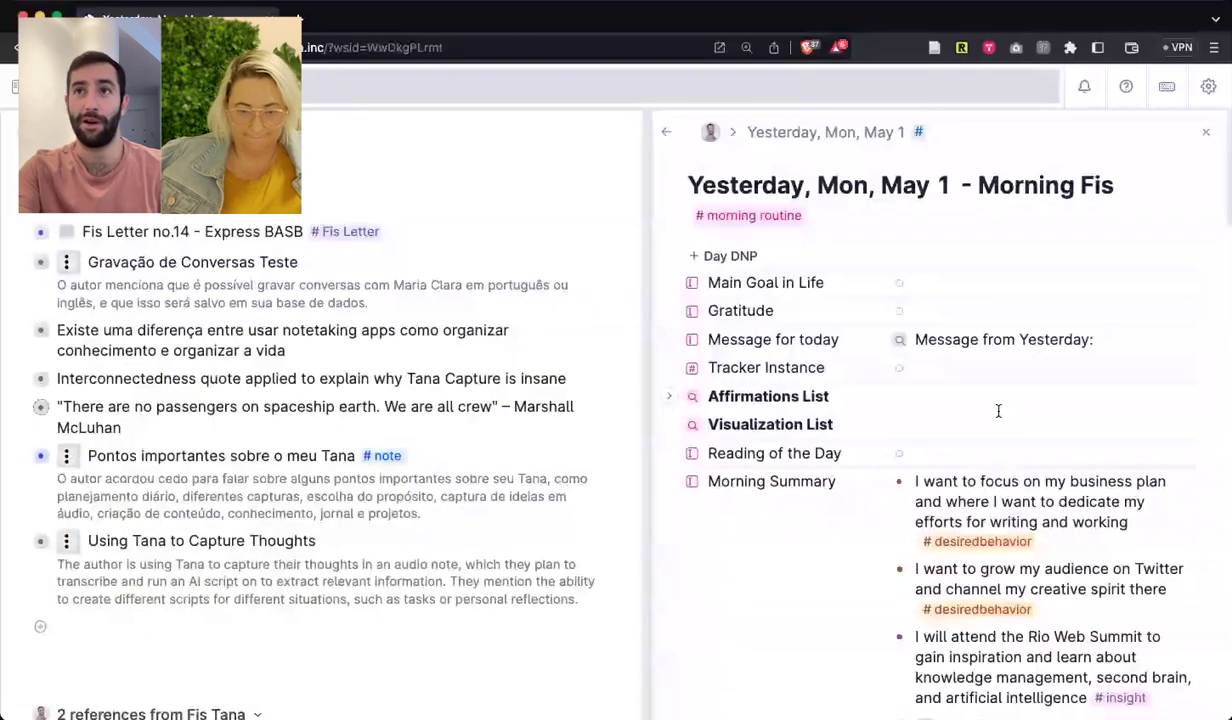
pyautogui.scroll(-10, 883, 293)
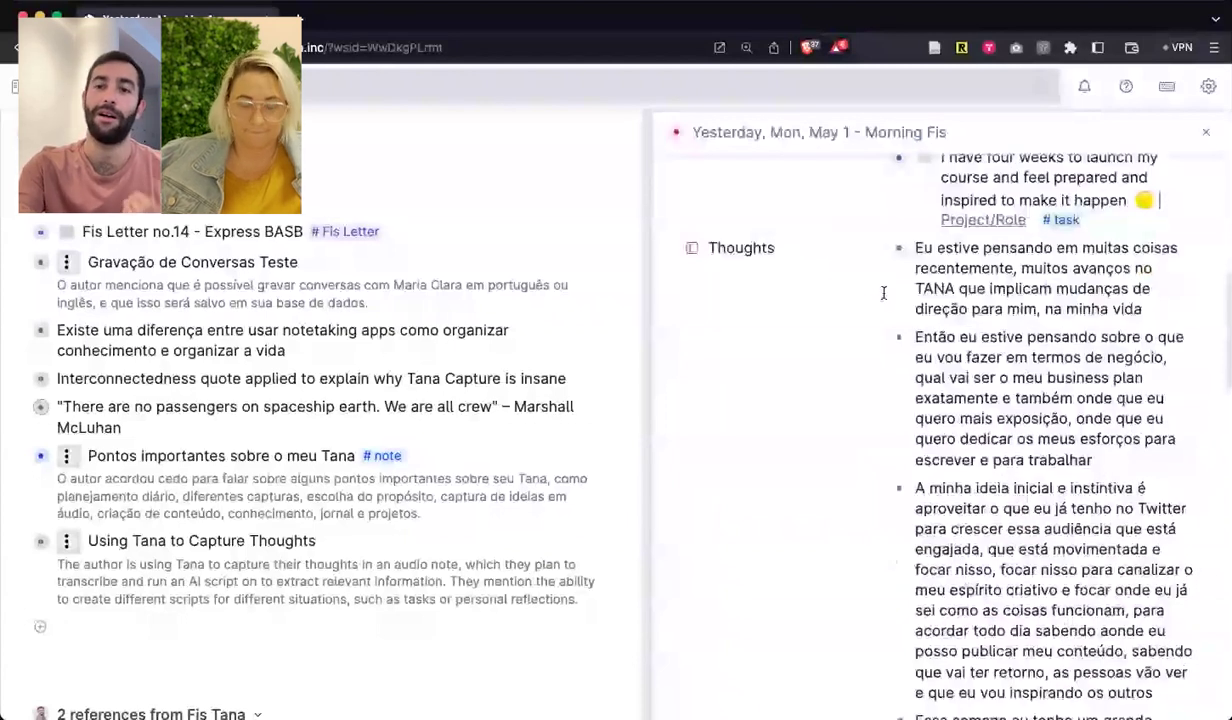
pyautogui.click(883, 293)
pyautogui.click(710, 506)
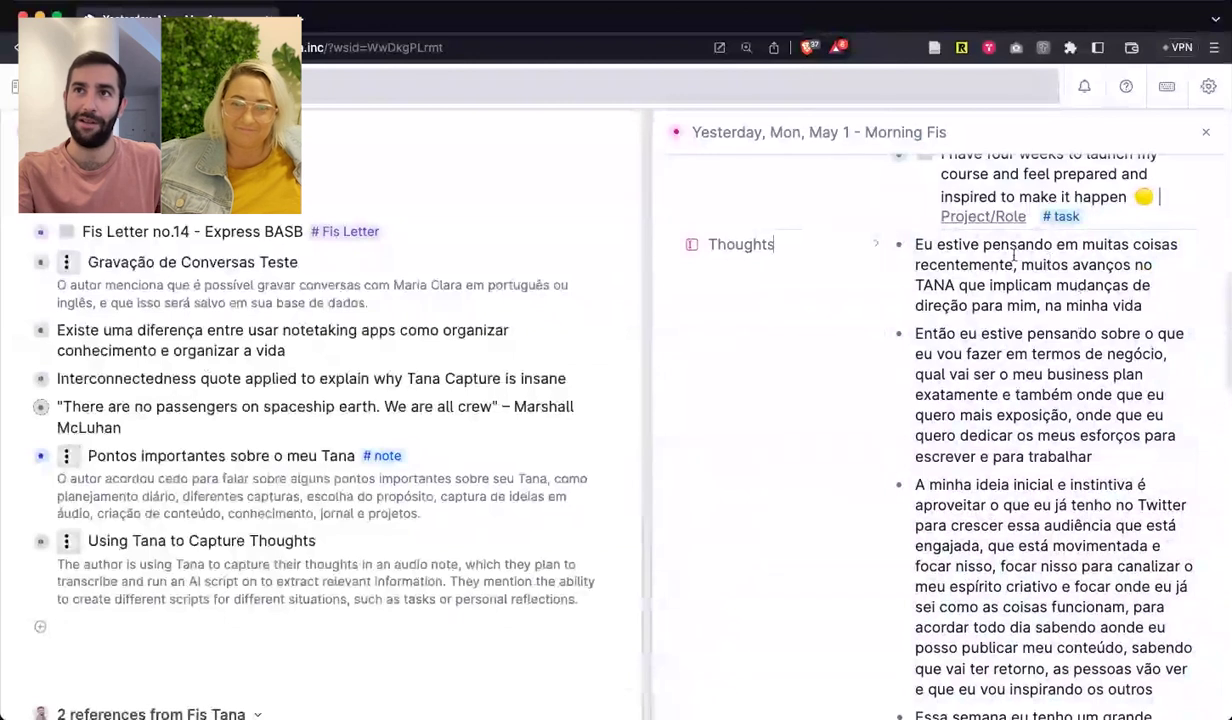
# Delete the entries in the Morning Summary field of yesterday's journal entry.
pyautogui.scroll(5, 1042, 467)
pyautogui.moveTo(918, 222); pyautogui.dragTo(1010, 390)
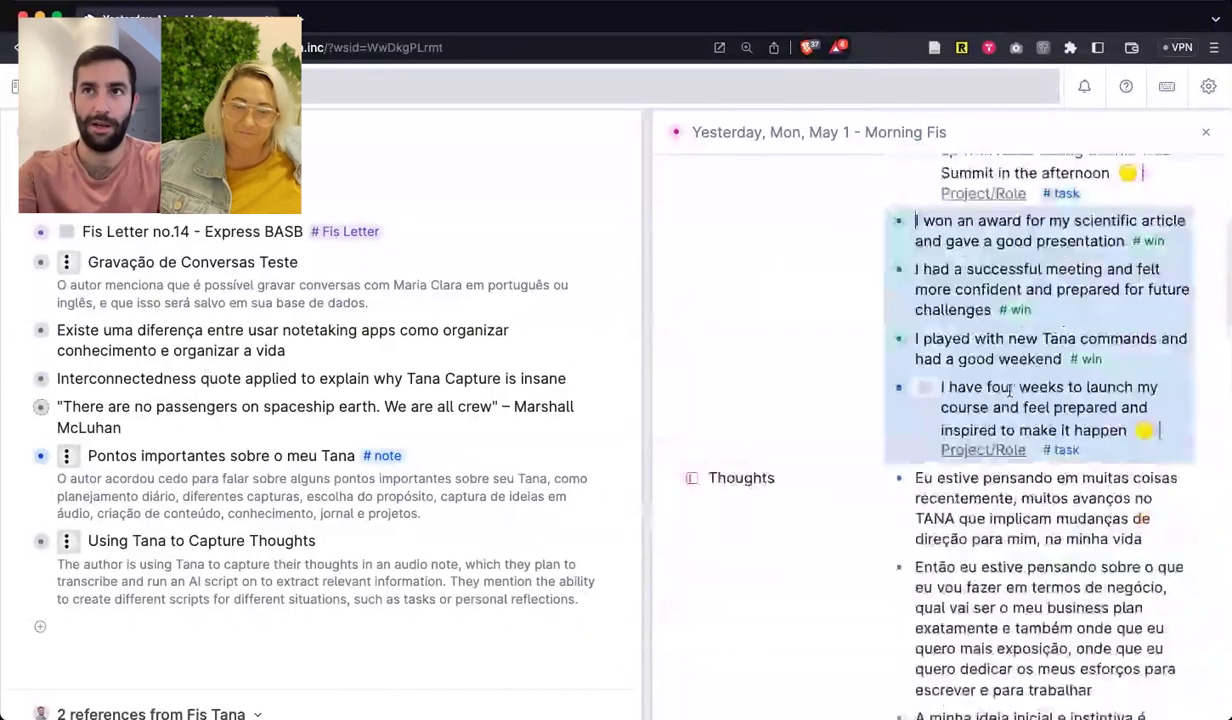
pyautogui.press('BackSpace')
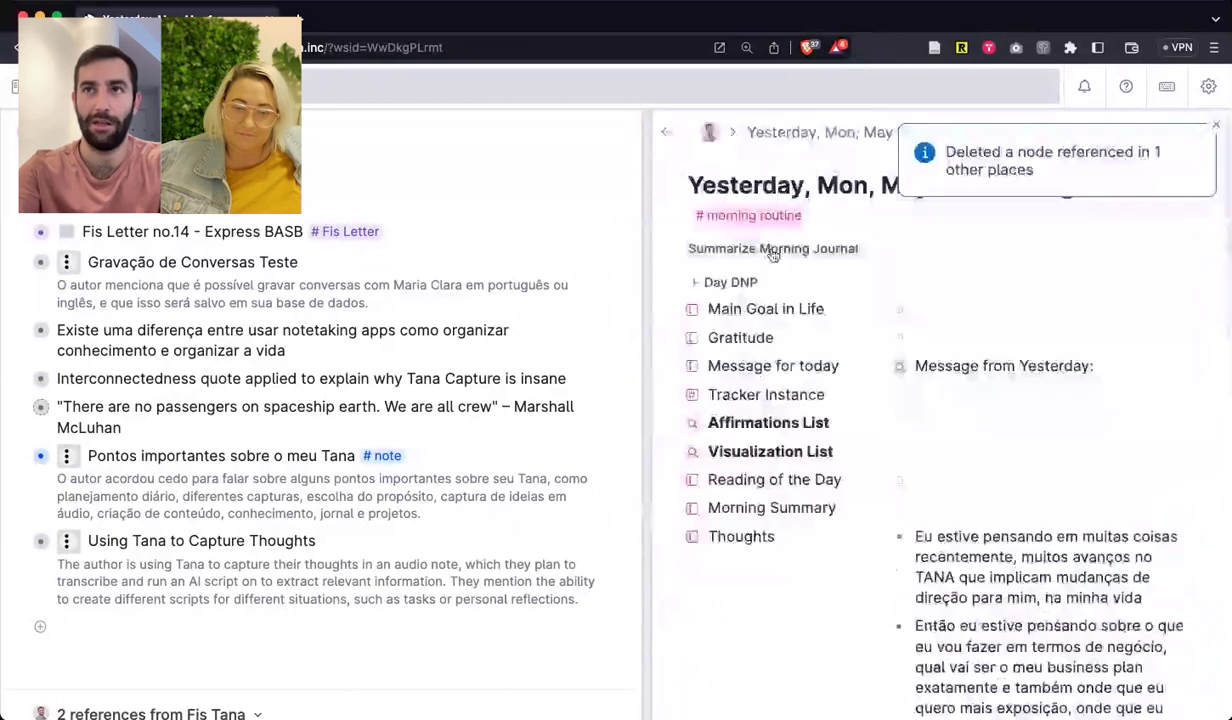
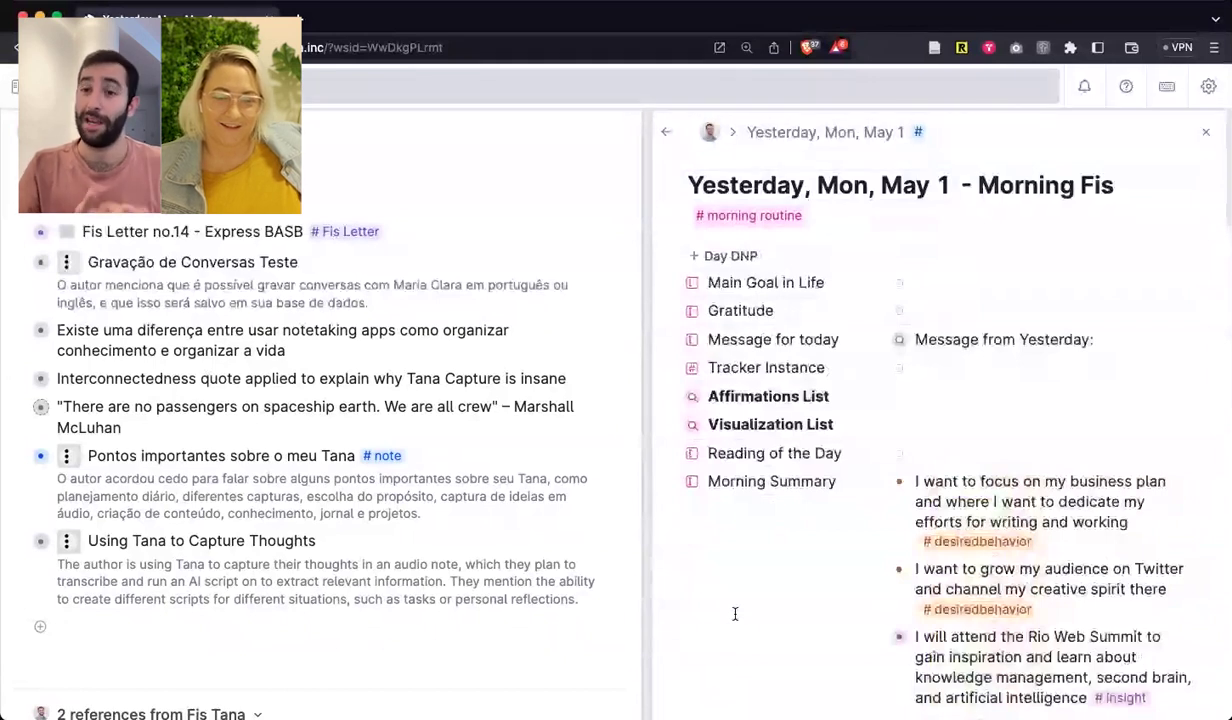
# Examine the Morning Summary entries of yesterday's journal and the tags assigned to each of them.
pyautogui.scroll(-3, 750, 615)
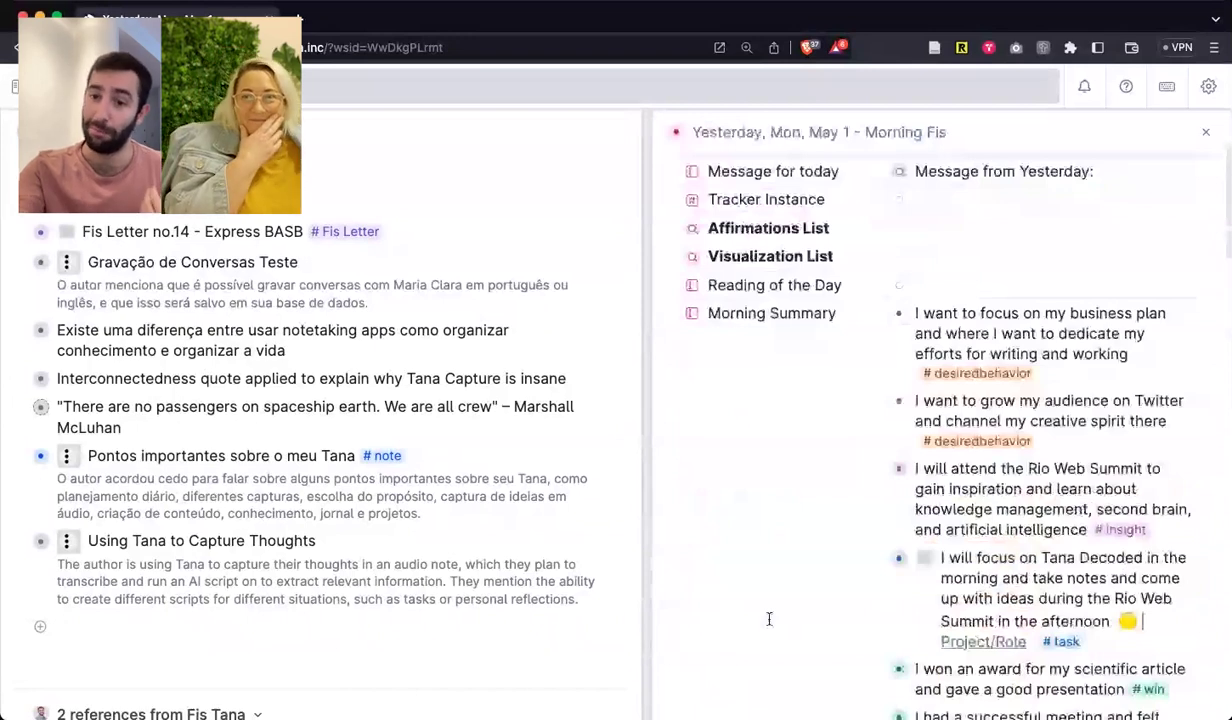
pyautogui.scroll(-1, 1088, 582)
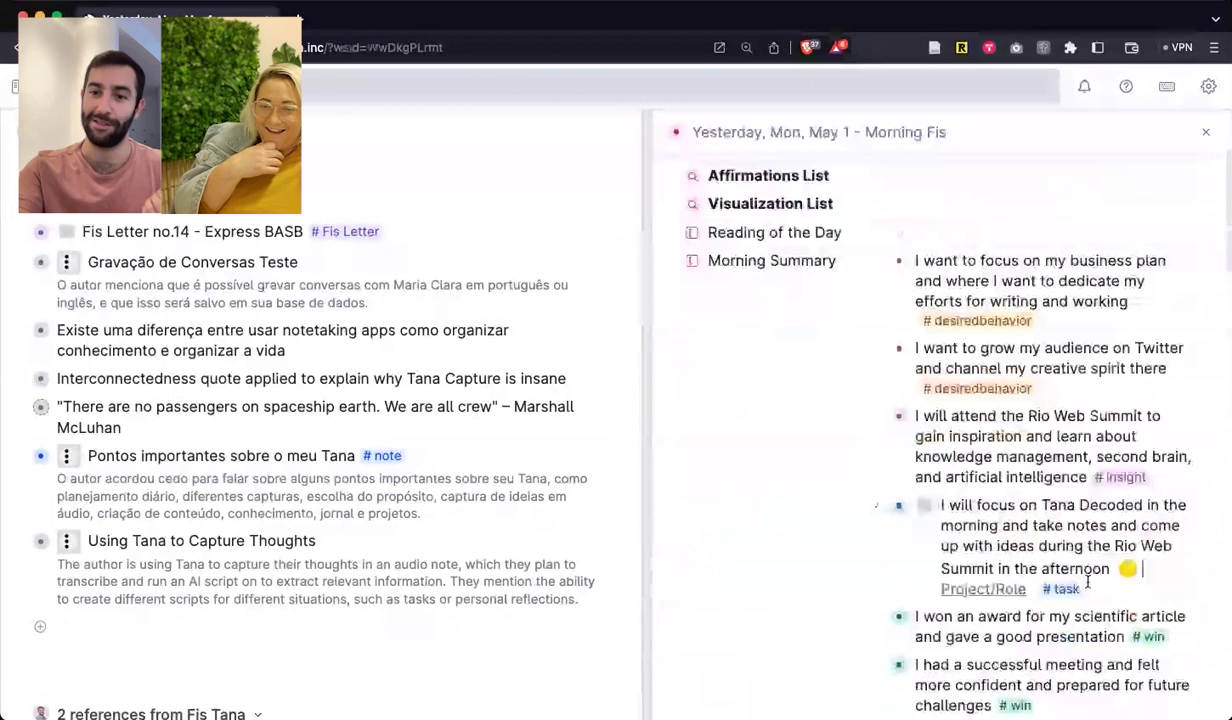
pyautogui.scroll(-2, 1130, 580)
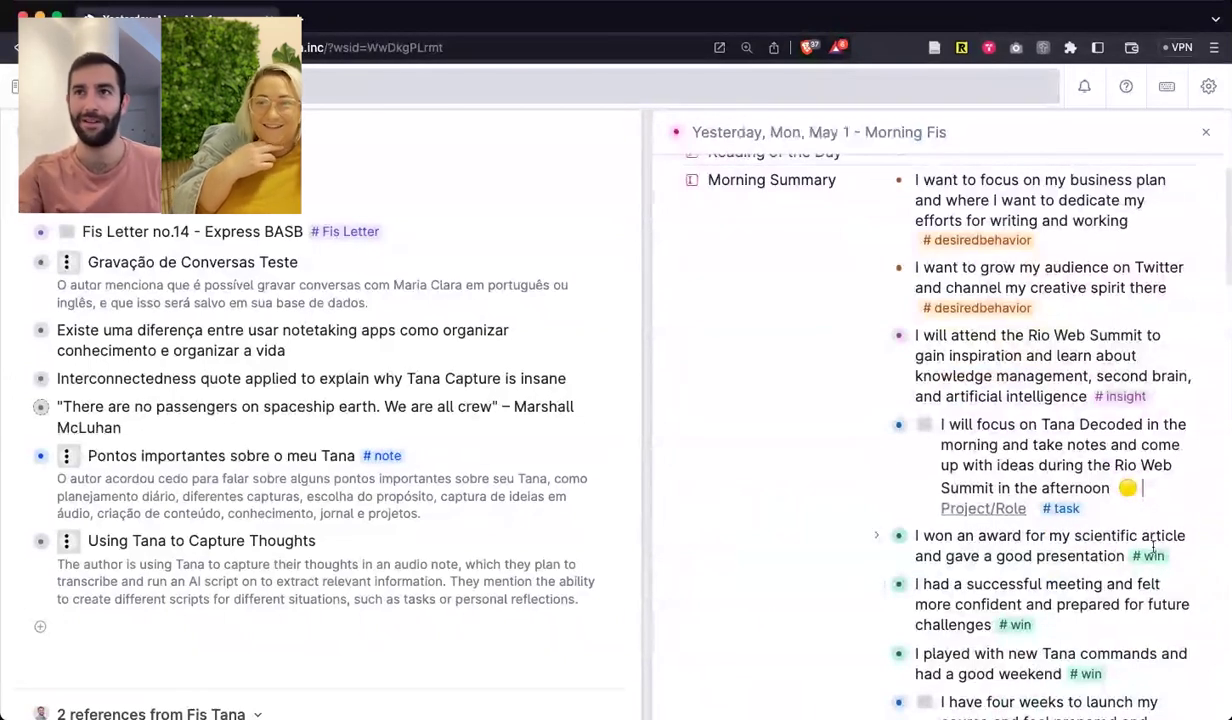
pyautogui.scroll(-1, 1195, 585)
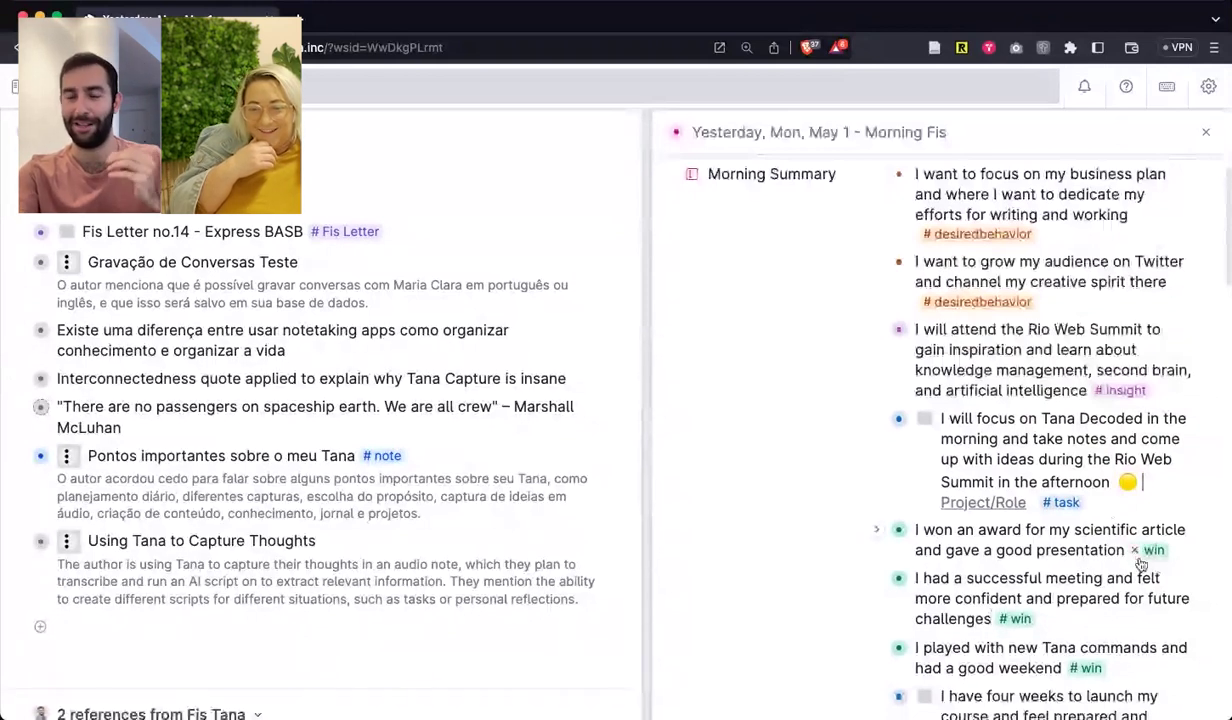
pyautogui.scroll(-1, 1140, 532)
pyautogui.scroll(-2, 1100, 545)
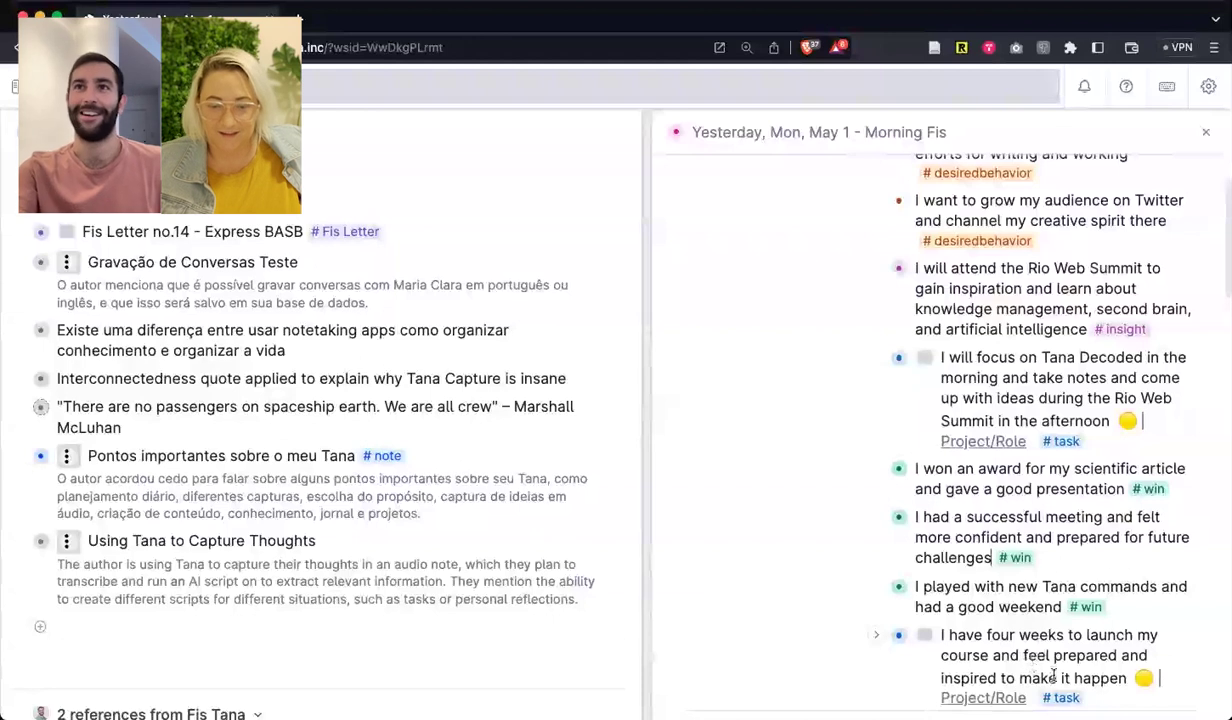
pyautogui.scroll(1, 1192, 479)
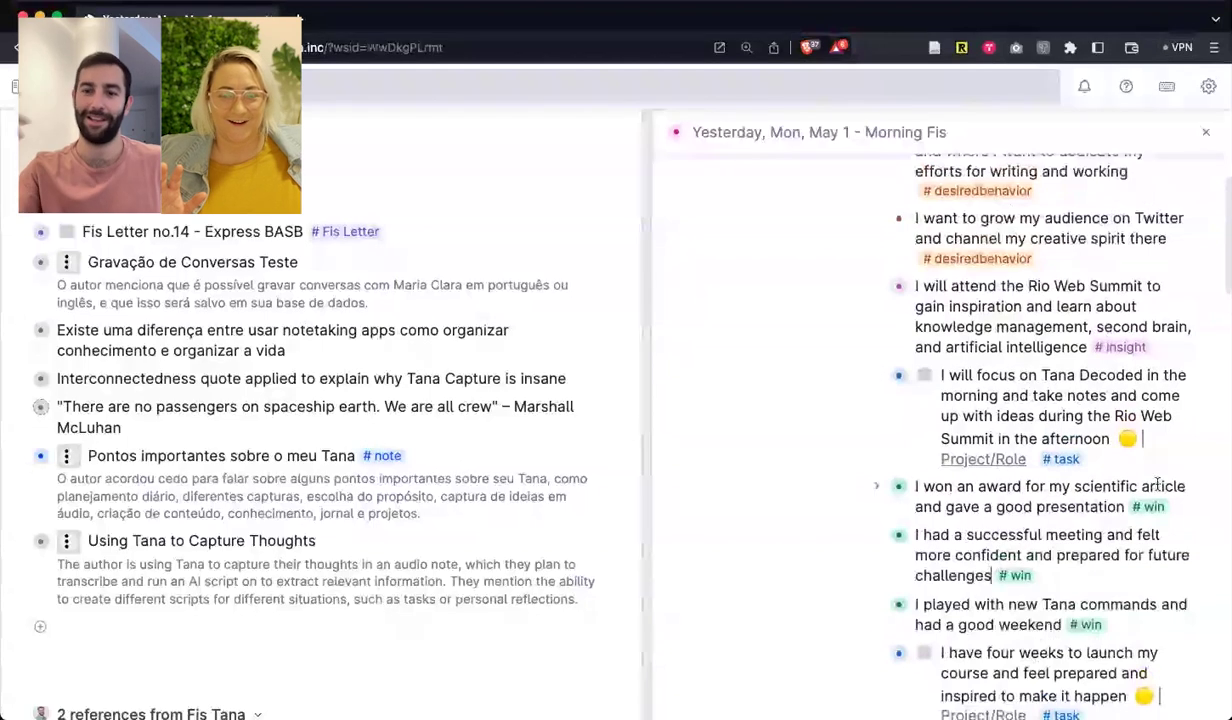
pyautogui.scroll(1, 1157, 484)
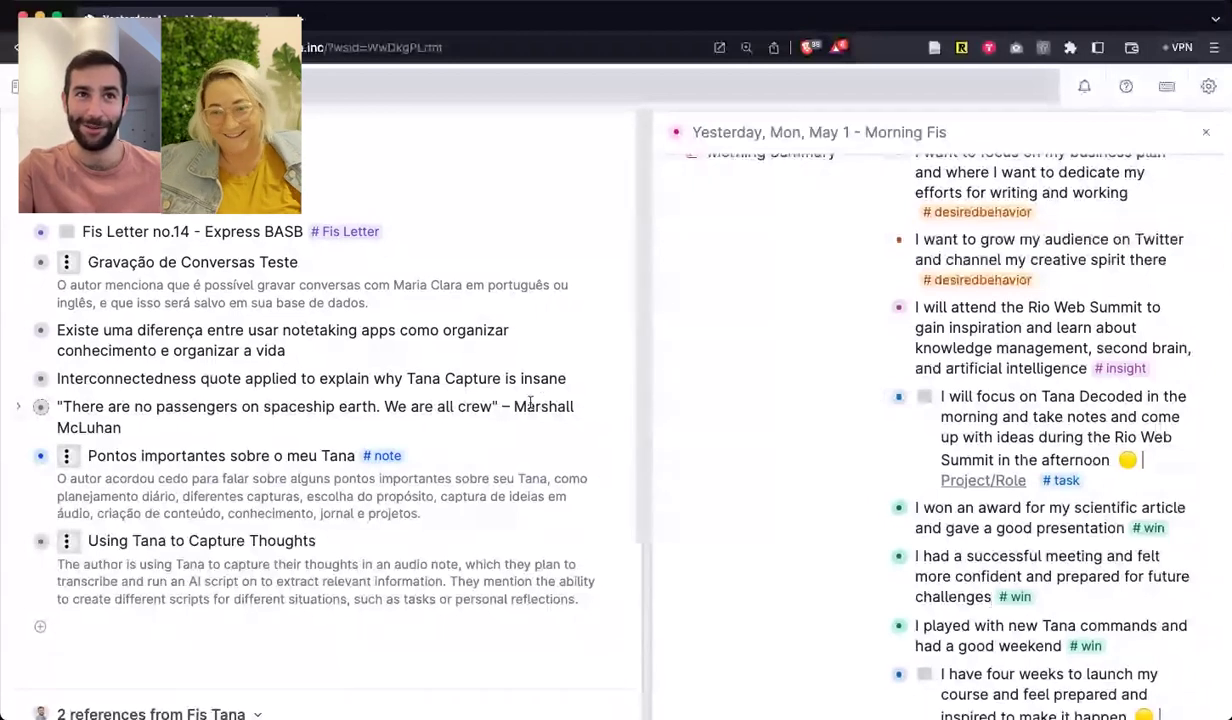
pyautogui.moveTo(530, 400); pyautogui.dragTo(507, 423)
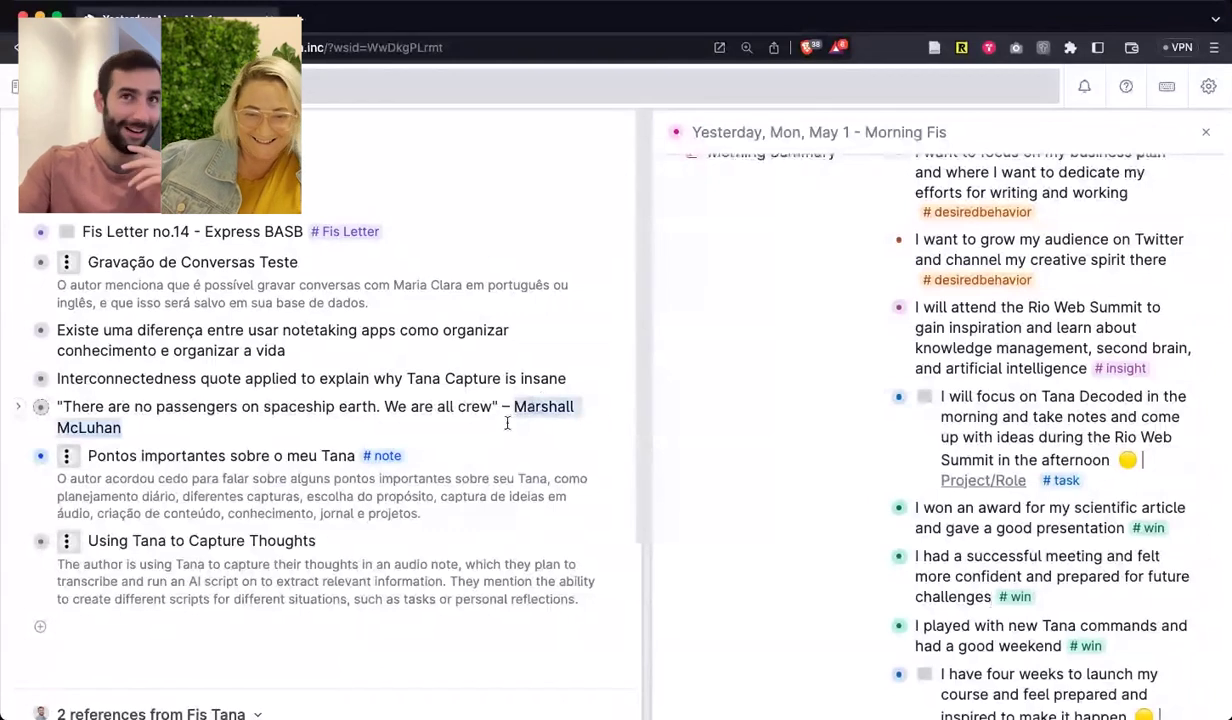
pyautogui.click(172, 435)
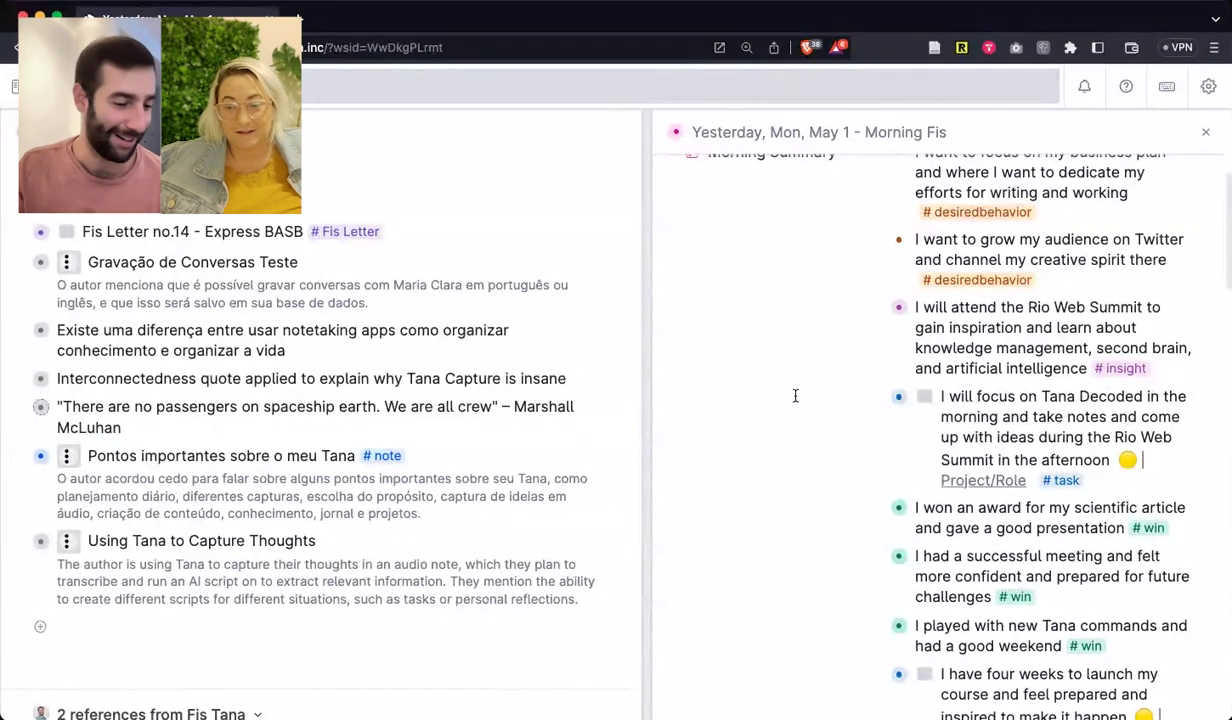
# Open the configuration of the #morning routine supertag and close yesterday's journal entry.
pyautogui.scroll(1, 795, 396)
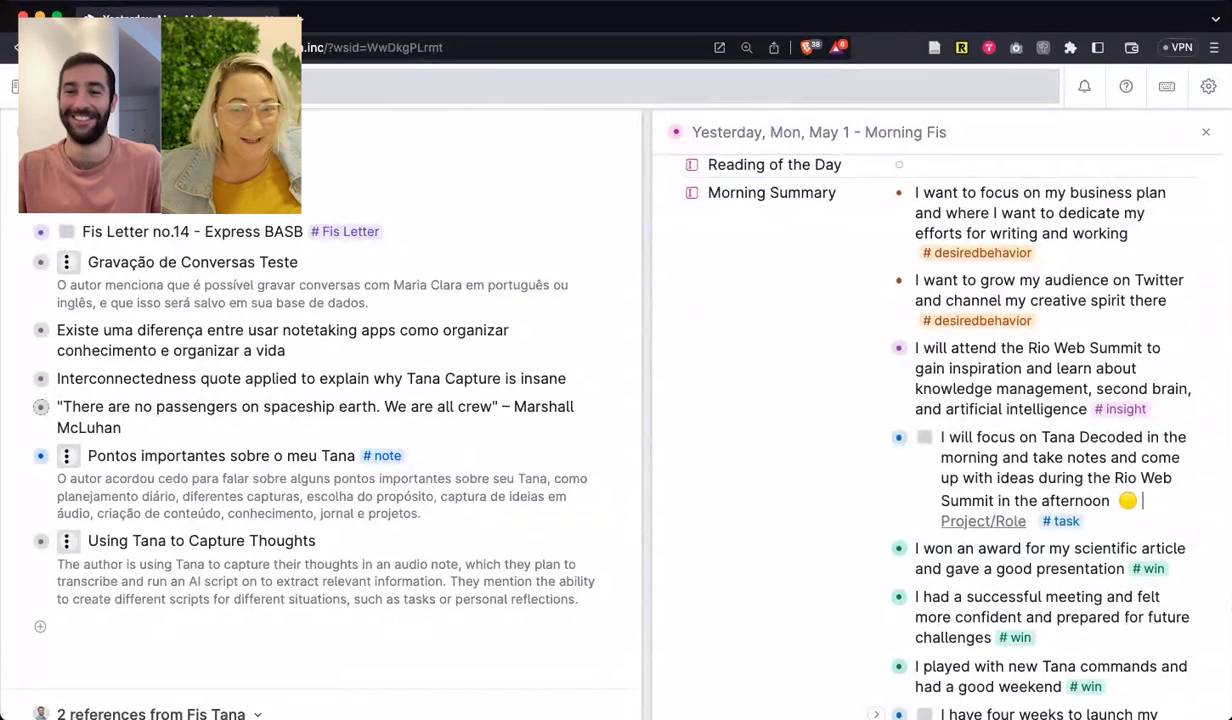
pyautogui.click(770, 132)
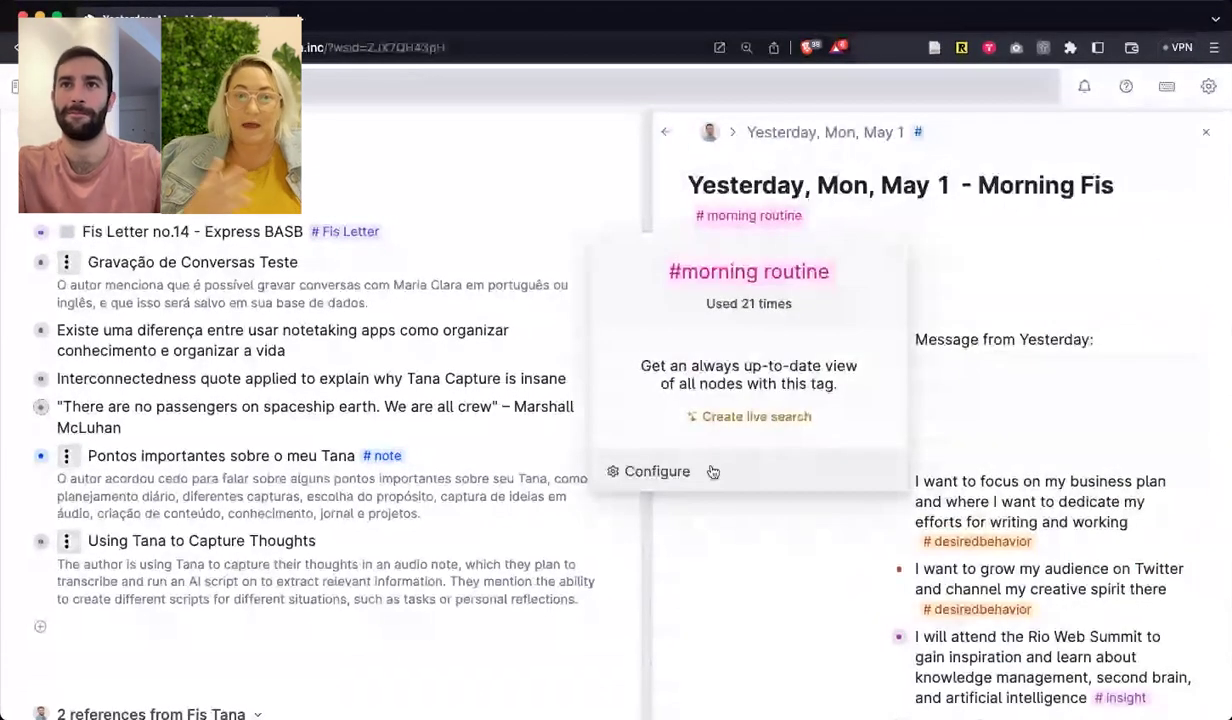
pyautogui.click(712, 471)
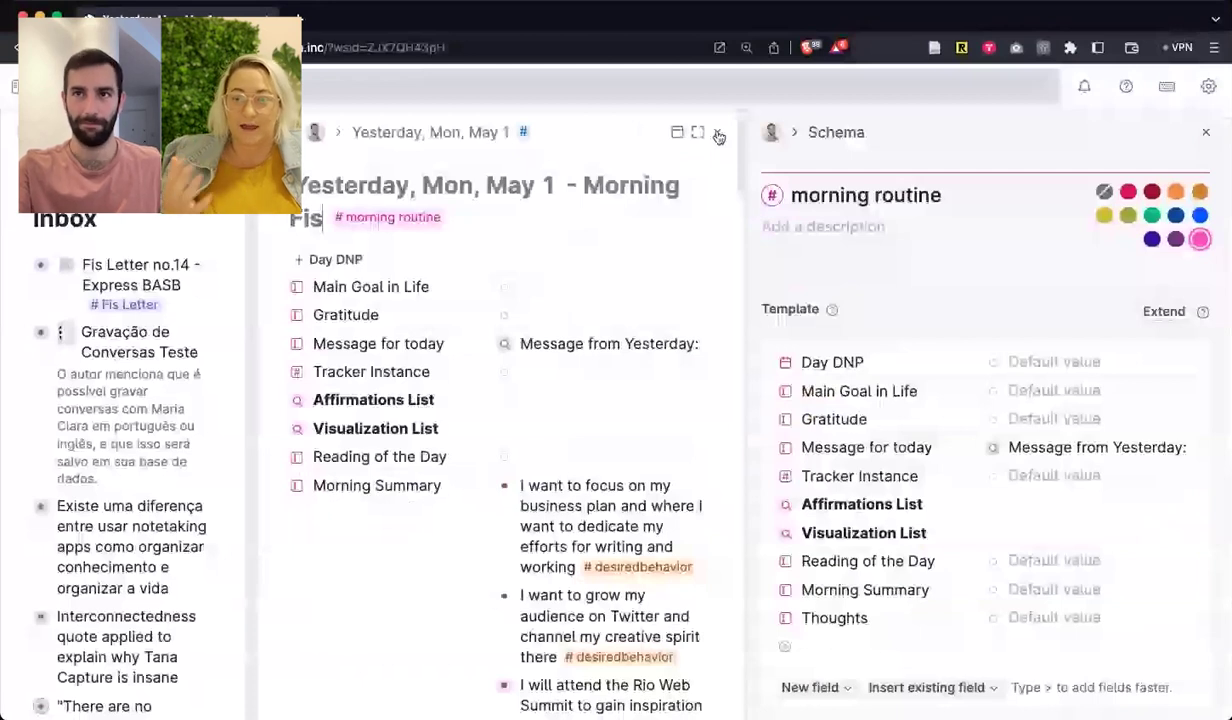
pyautogui.click(718, 137)
# Show the supertag's advanced settings and expand the "Summarize Morning Journal" command down to its Ask AI prompt.
pyautogui.scroll(-5, 1176, 669)
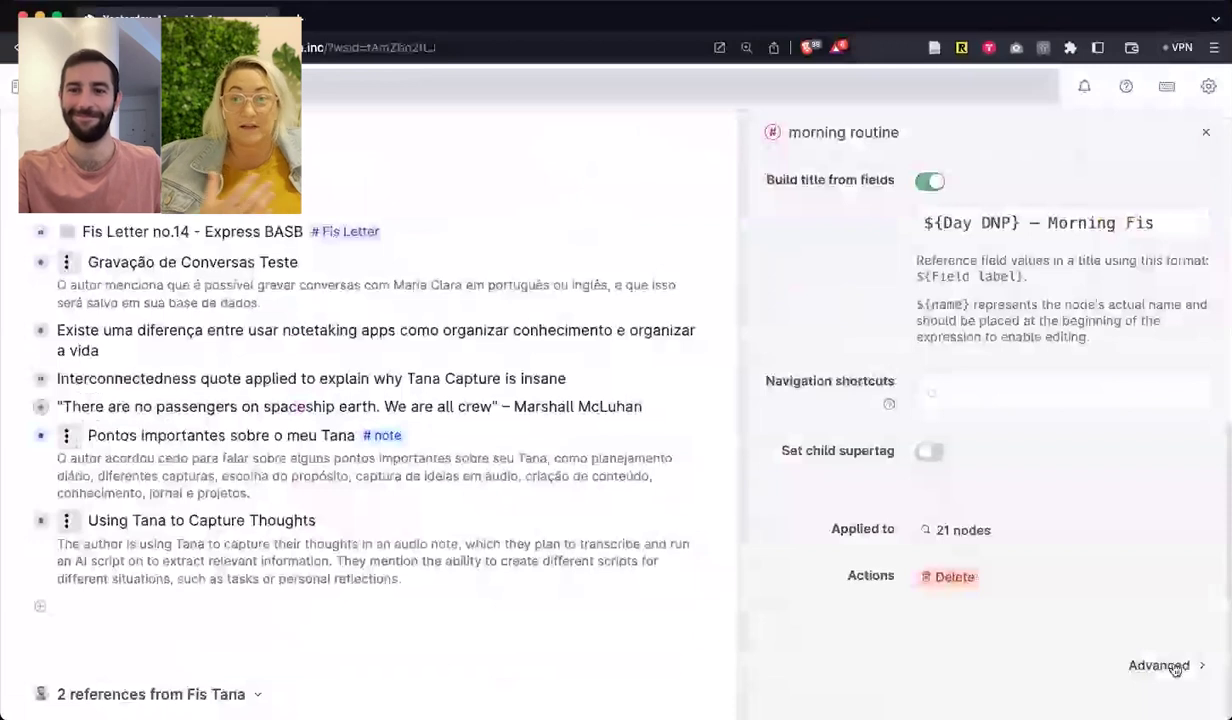
pyautogui.click(1160, 665)
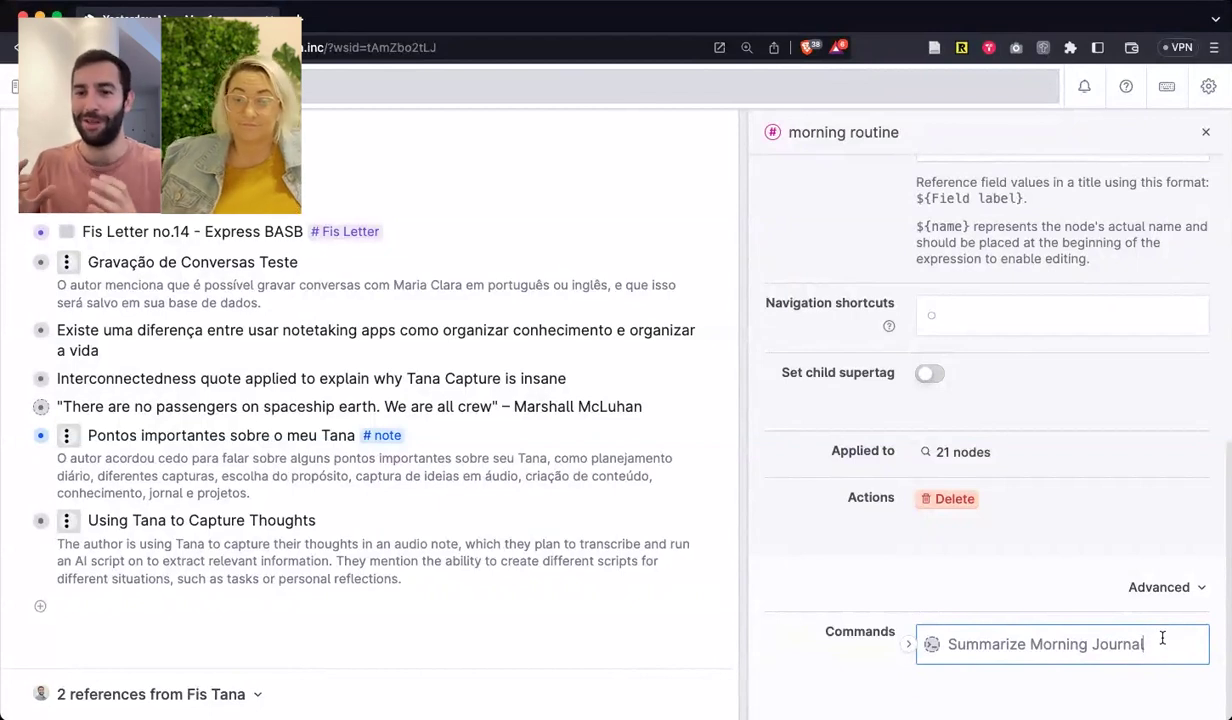
pyautogui.click(1163, 638)
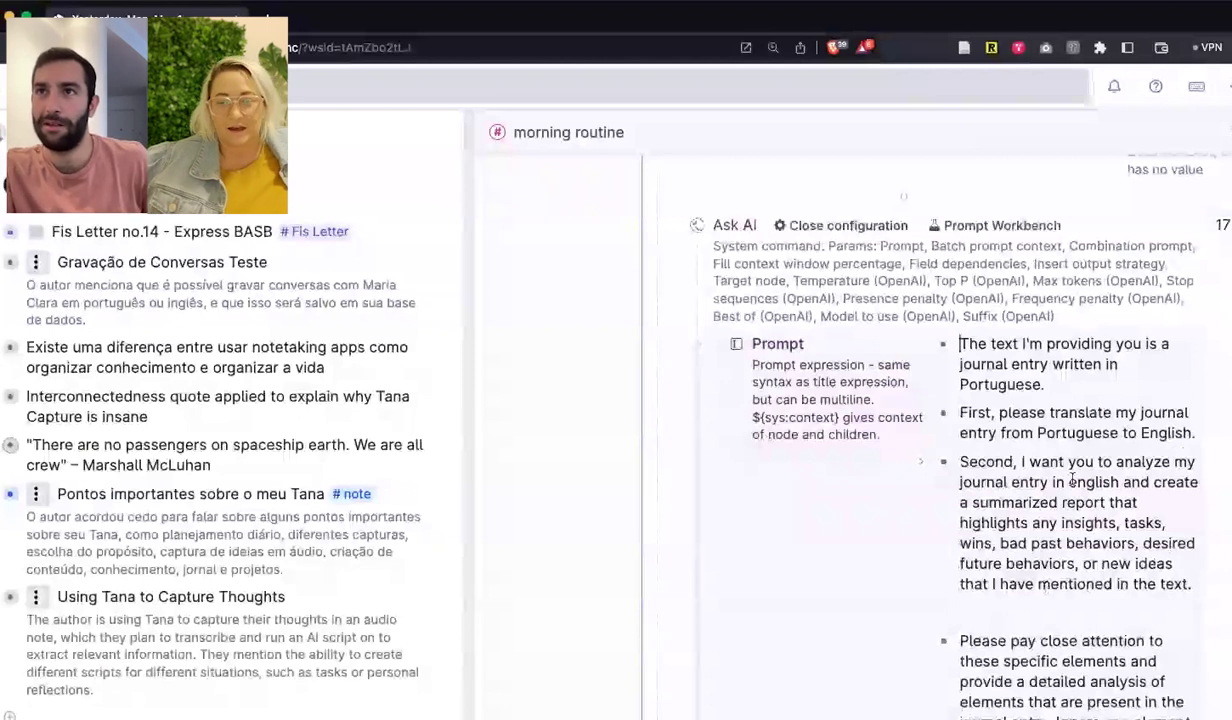
# Examine the Ask AI prompt's opening instructions, from translating the Portuguese journal entry to the list of elements and their tags.
pyautogui.scroll(-1, 1072, 480)
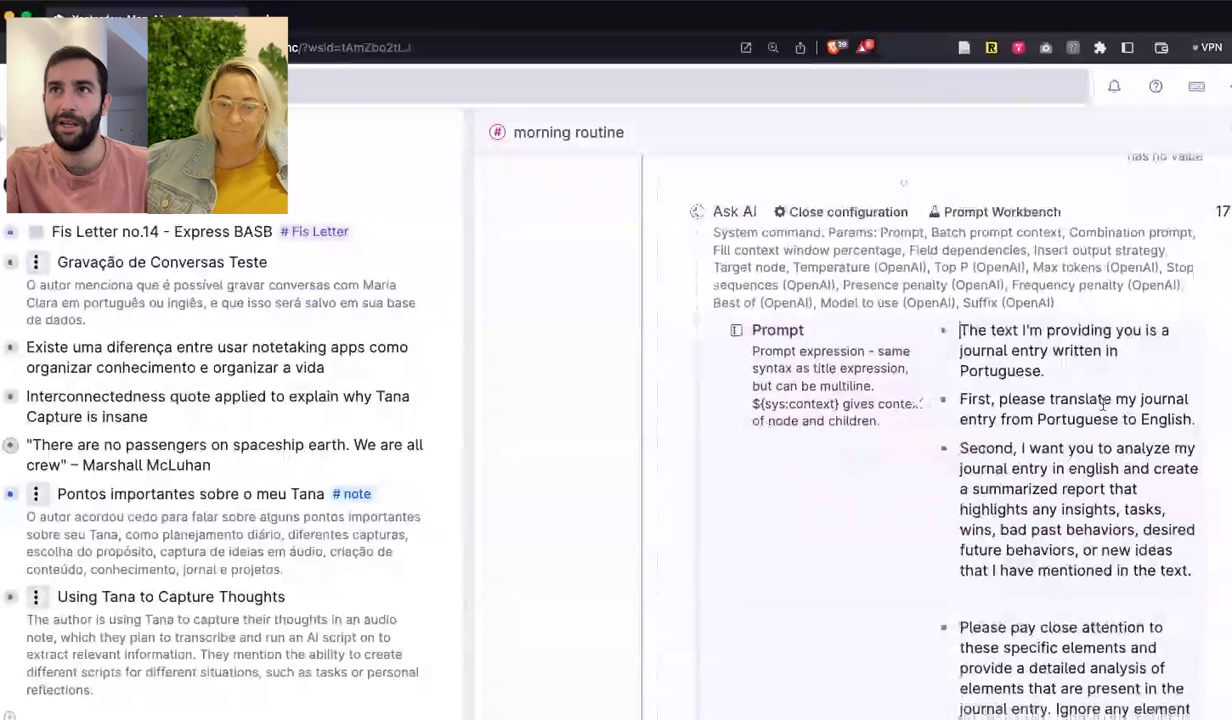
pyautogui.keyDown('shift'); pyautogui.click(1149, 430); pyautogui.keyUp('shift')
pyautogui.scroll(-3, 1145, 436)
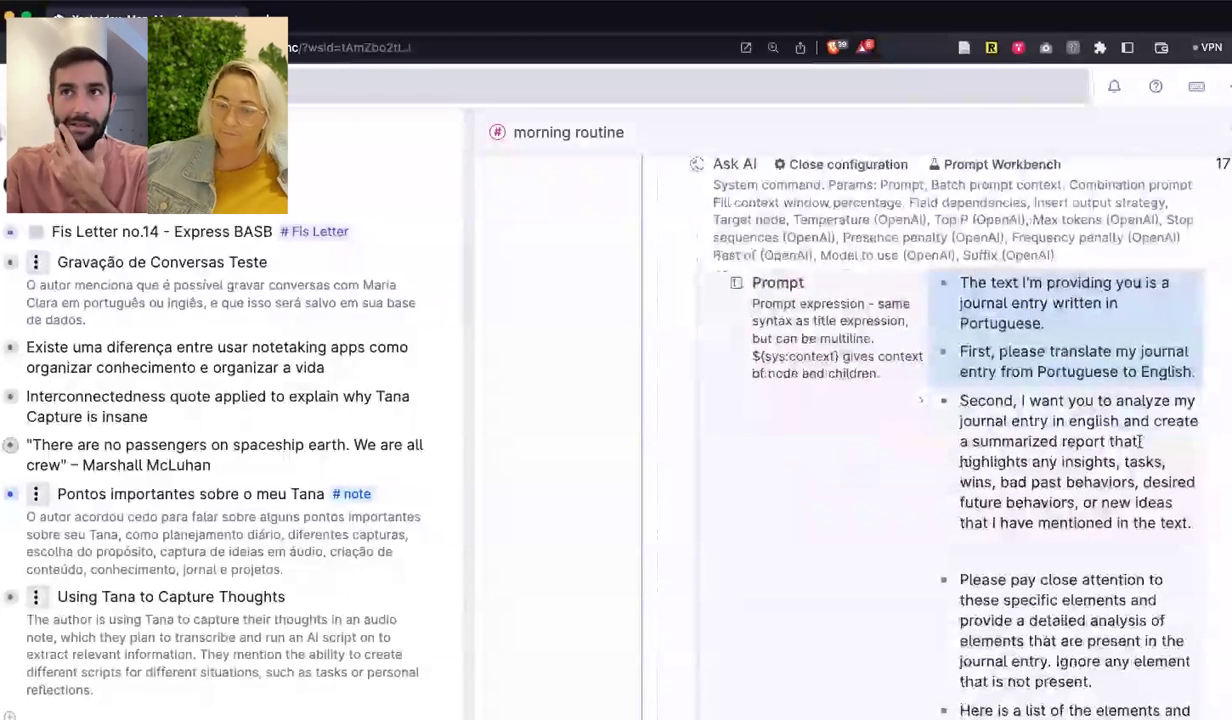
pyautogui.scroll(-5, 1139, 440)
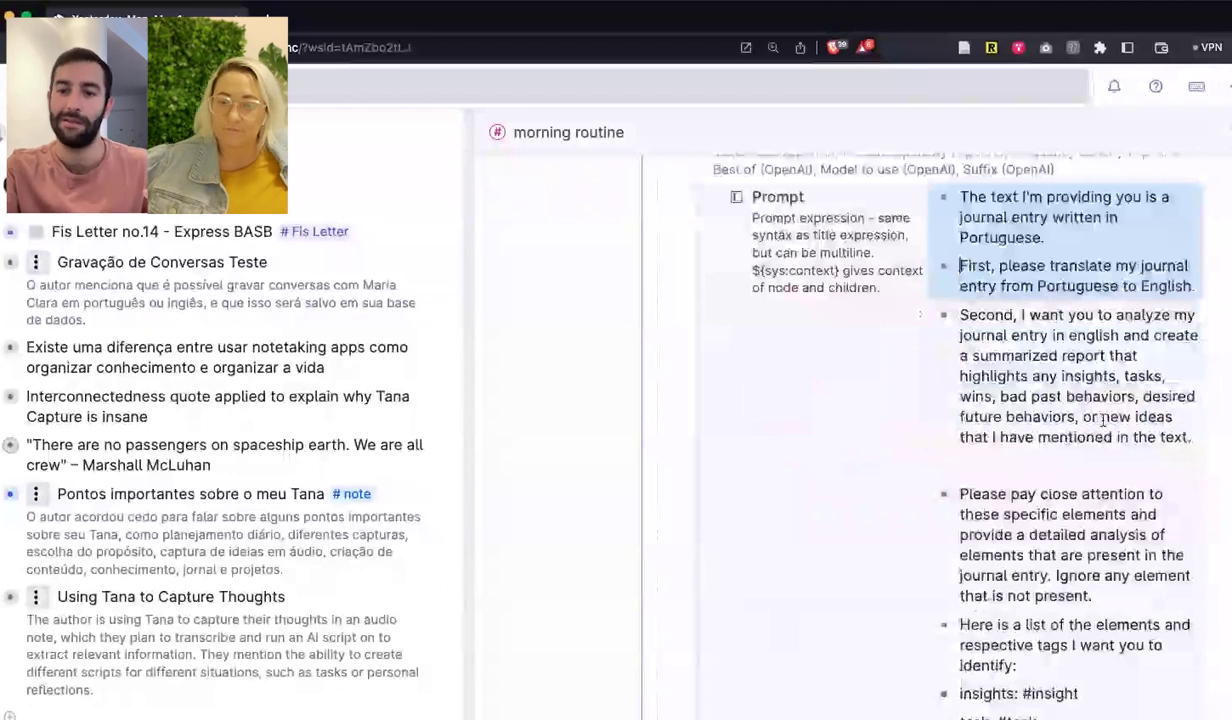
pyautogui.scroll(-1, 1102, 420)
pyautogui.click(1110, 345)
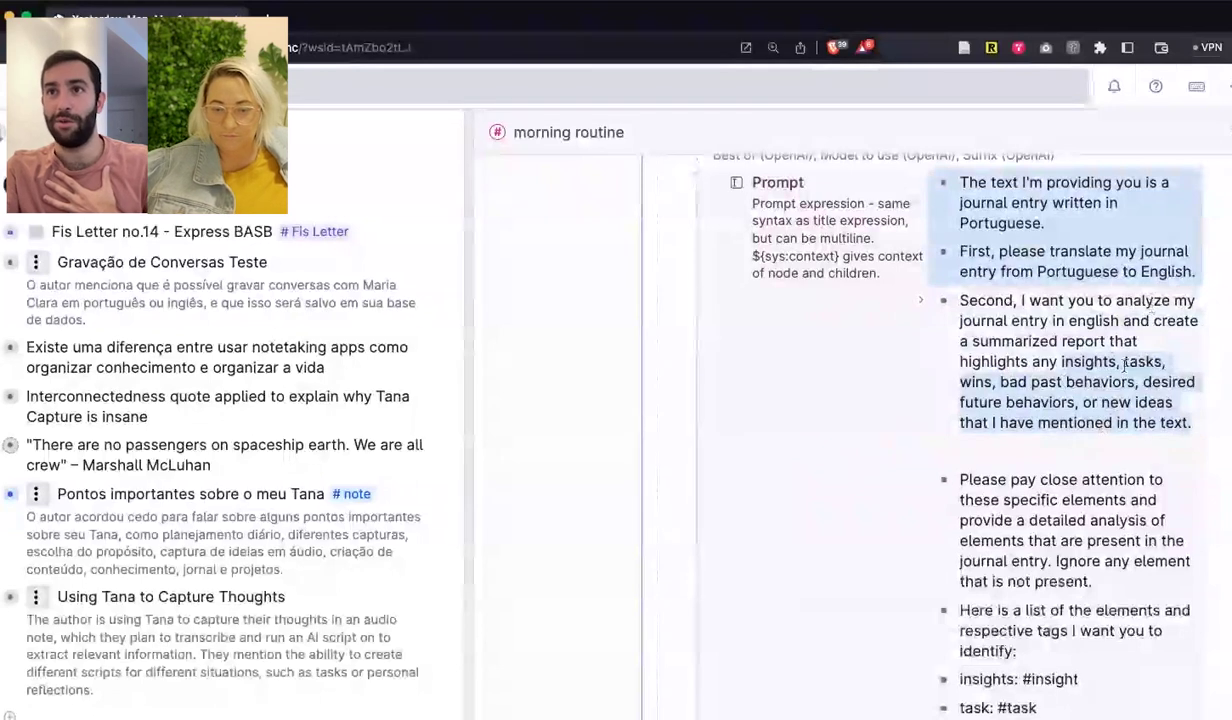
pyautogui.scroll(-1, 1118, 408)
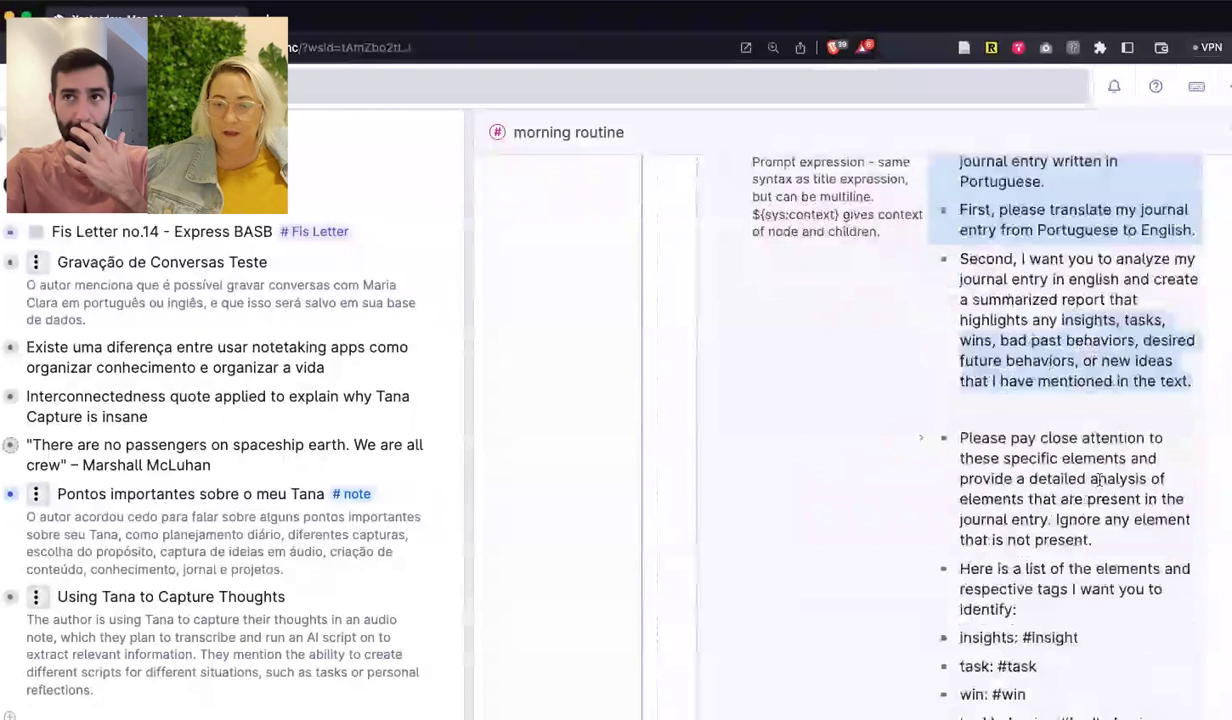
pyautogui.scroll(-3, 1098, 480)
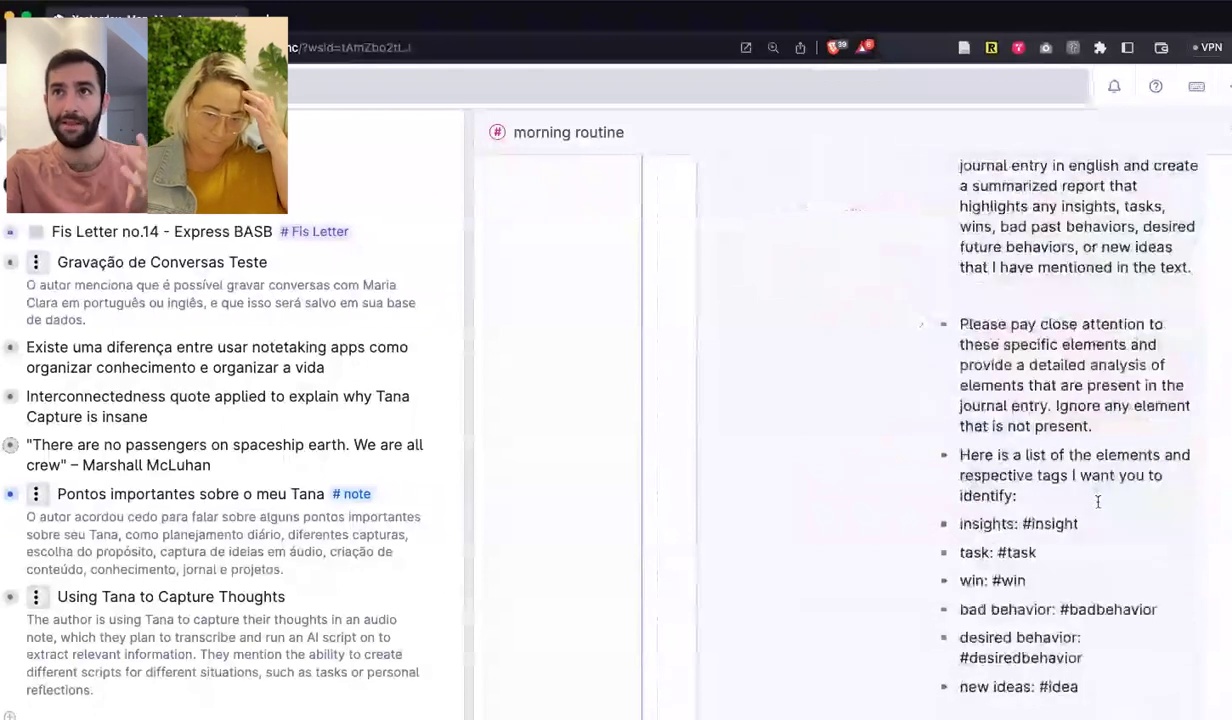
pyautogui.scroll(-1, 1090, 420)
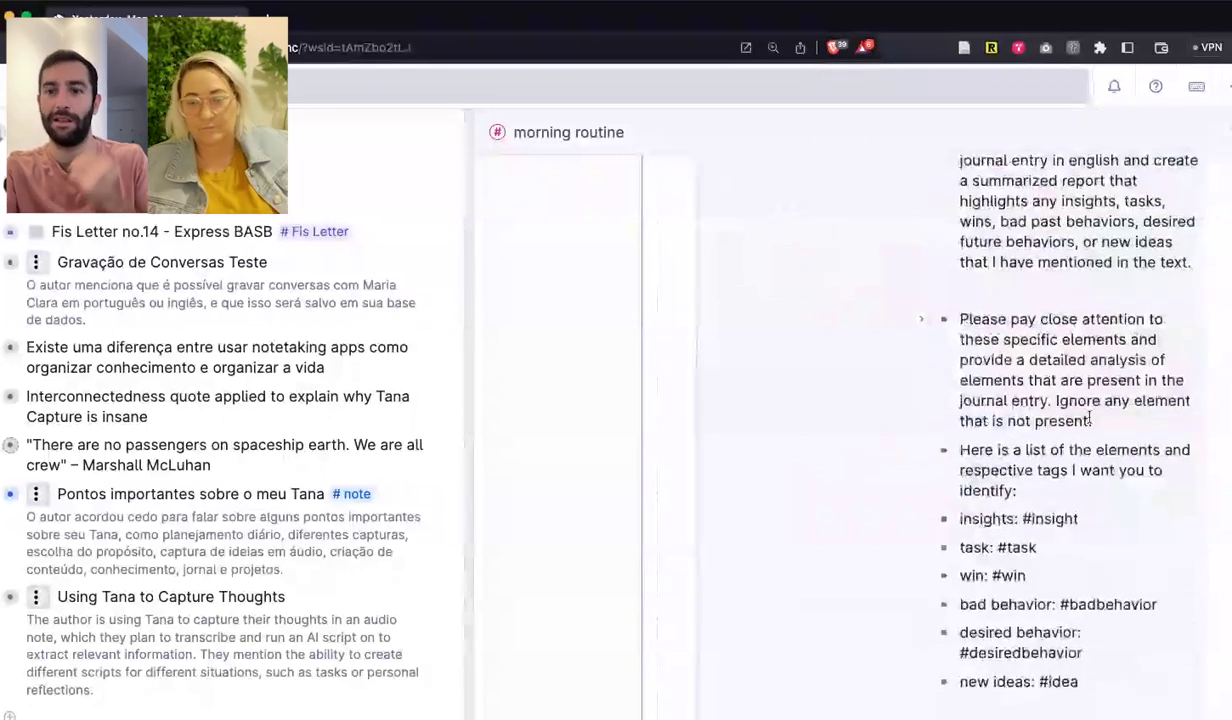
pyautogui.scroll(-1, 1089, 418)
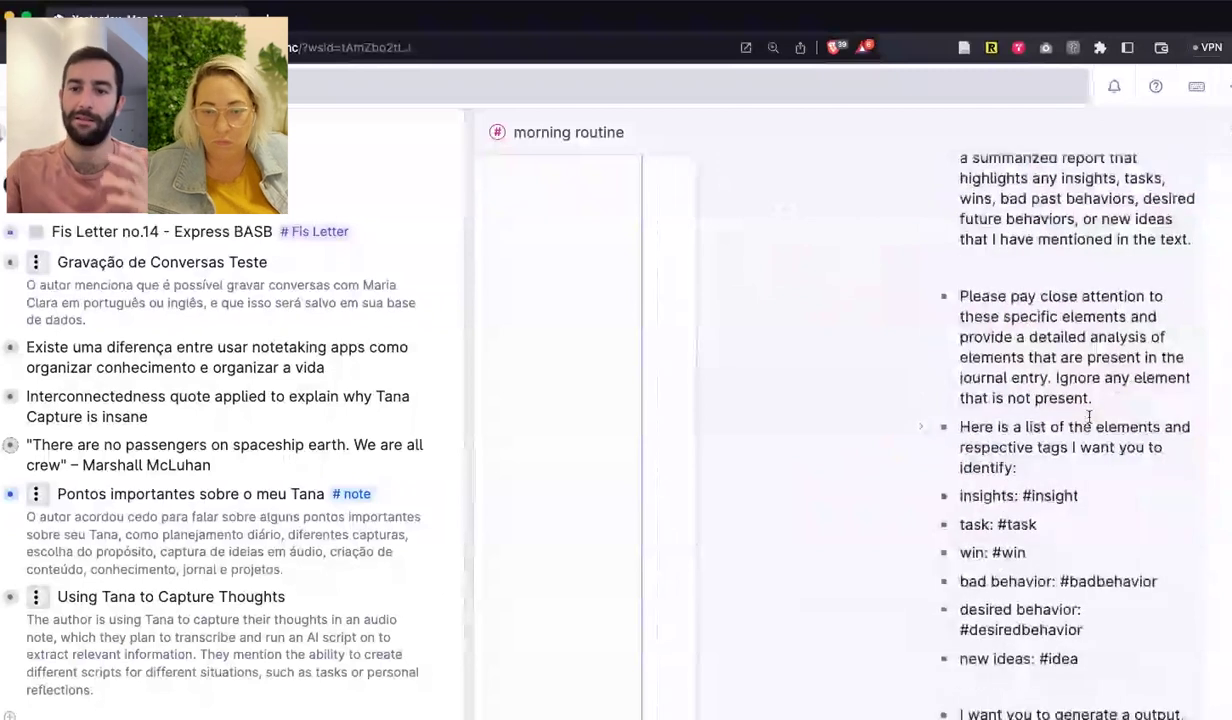
pyautogui.scroll(-3, 1089, 418)
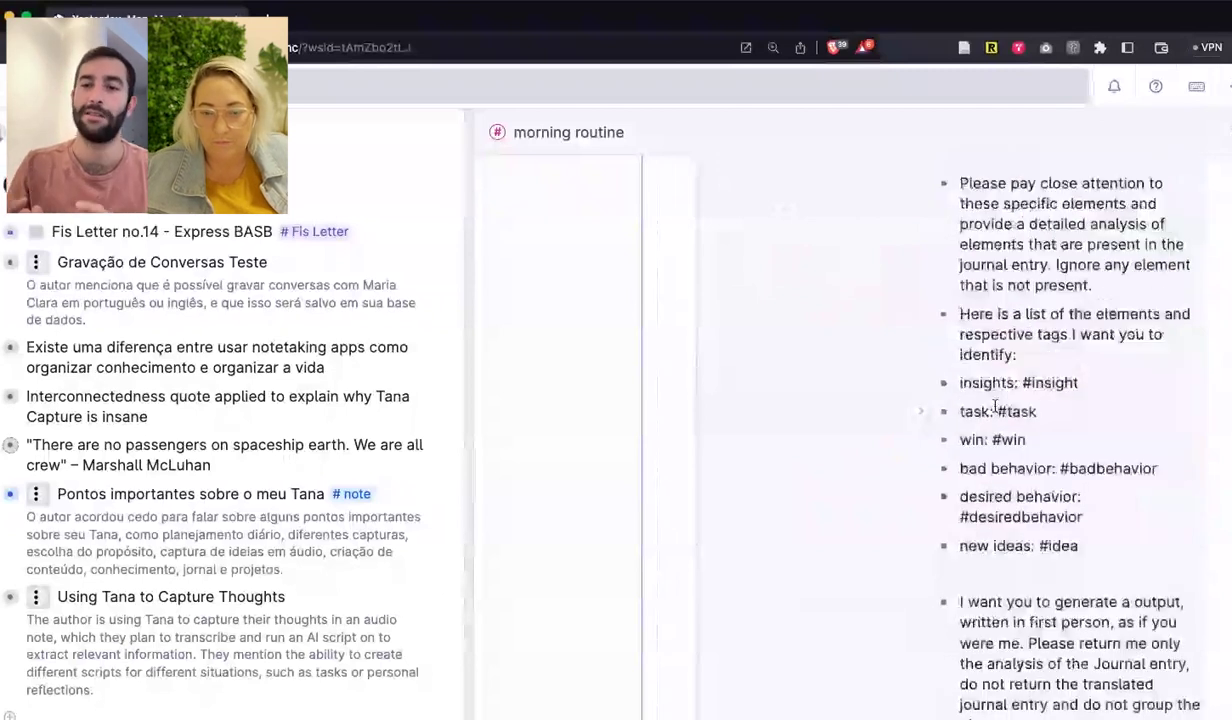
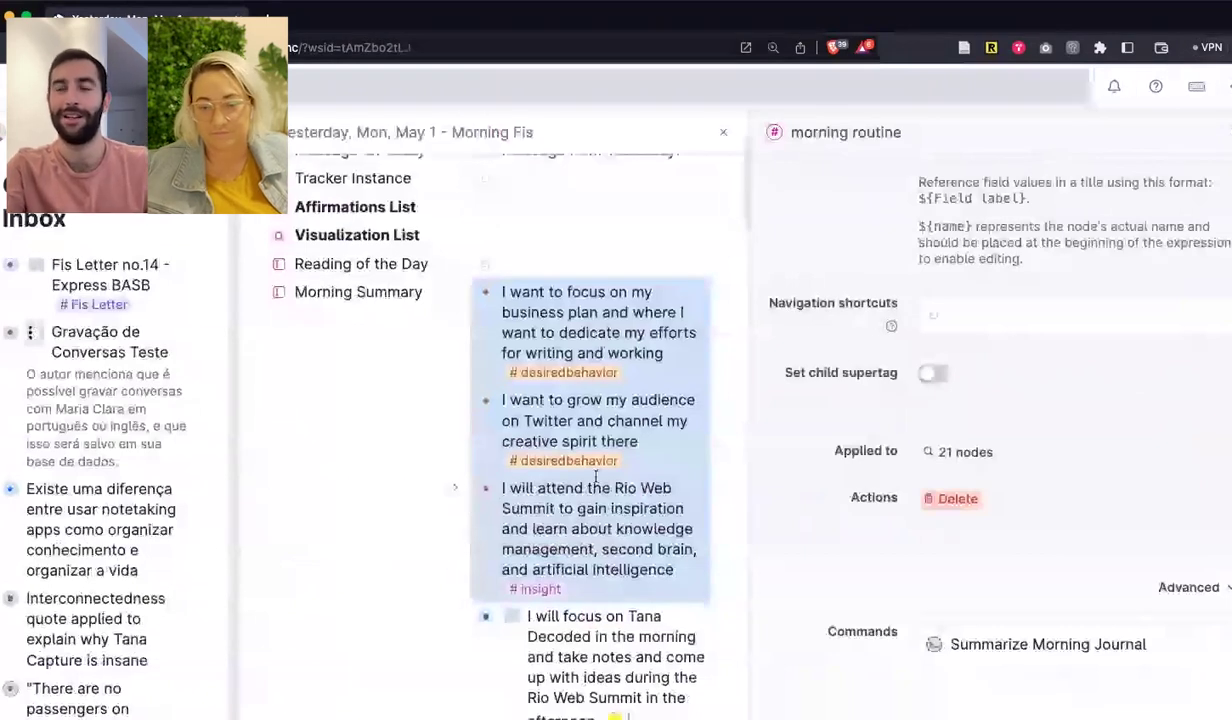
# Expand the "Summarize Morning Journal" command to its Ask AI prompt again, close yesterday's journal entry and widen the #morning routine configuration.
pyautogui.click(902, 440)
pyautogui.click(933, 643)
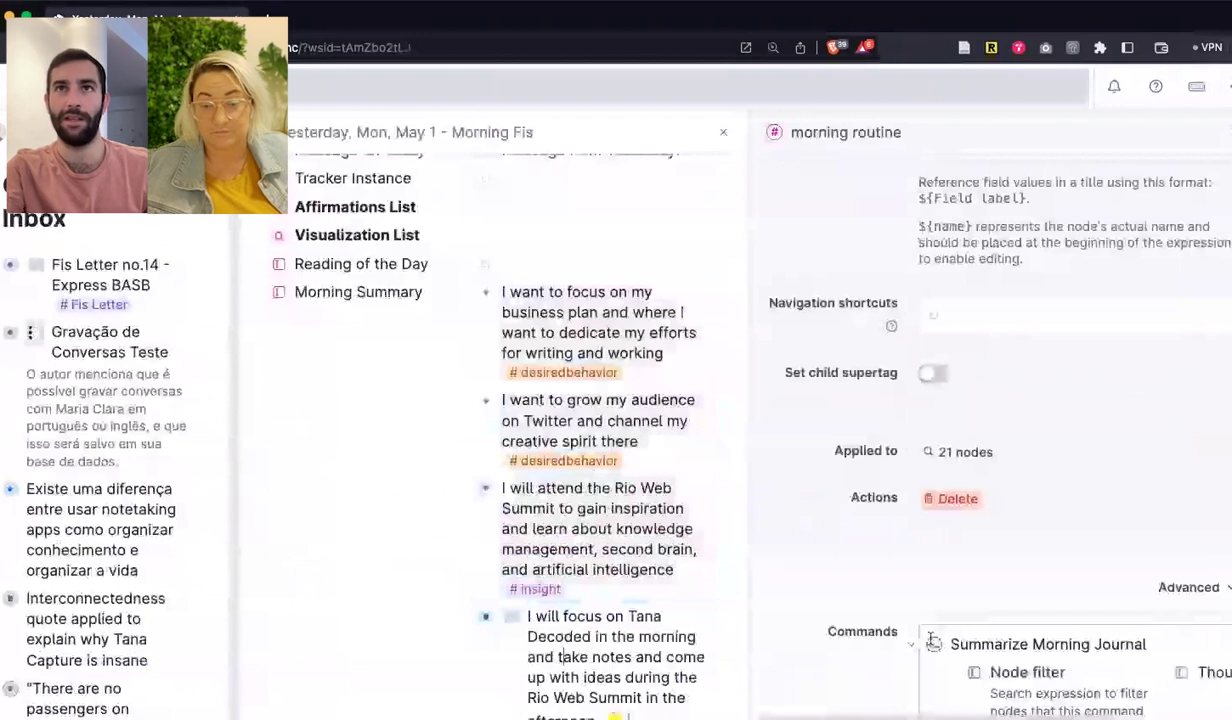
pyautogui.scroll(-10, 1081, 517)
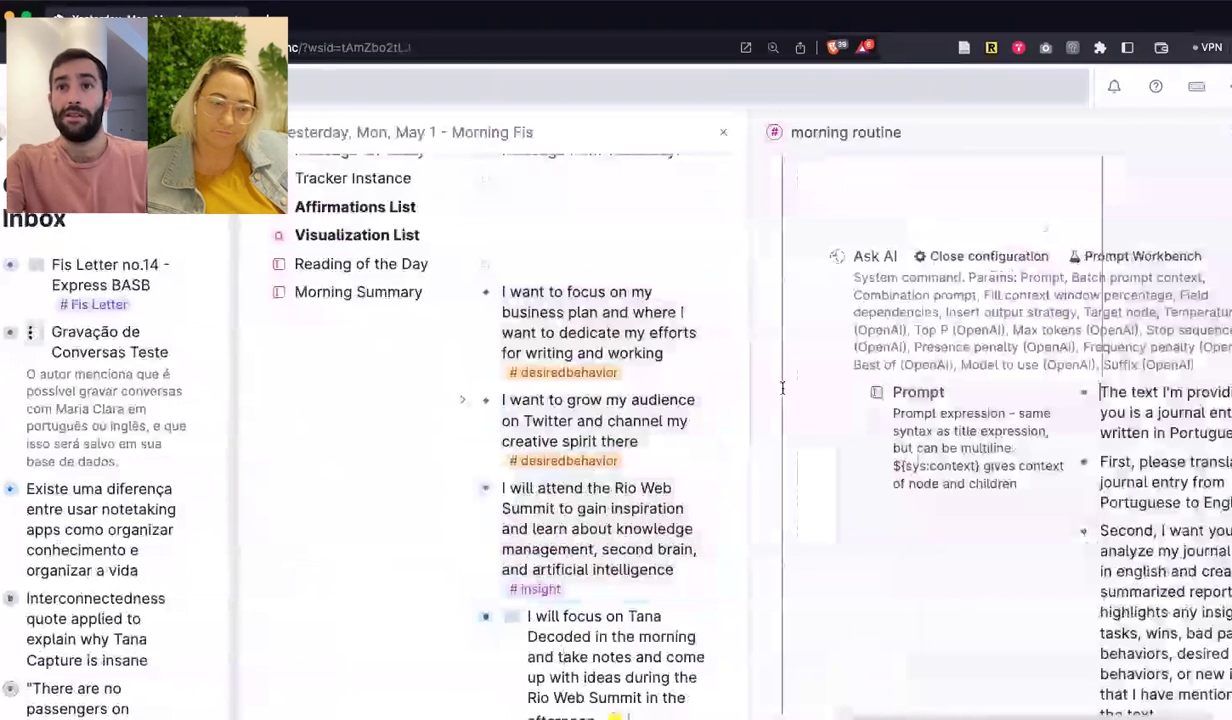
pyautogui.scroll(1, 658, 208)
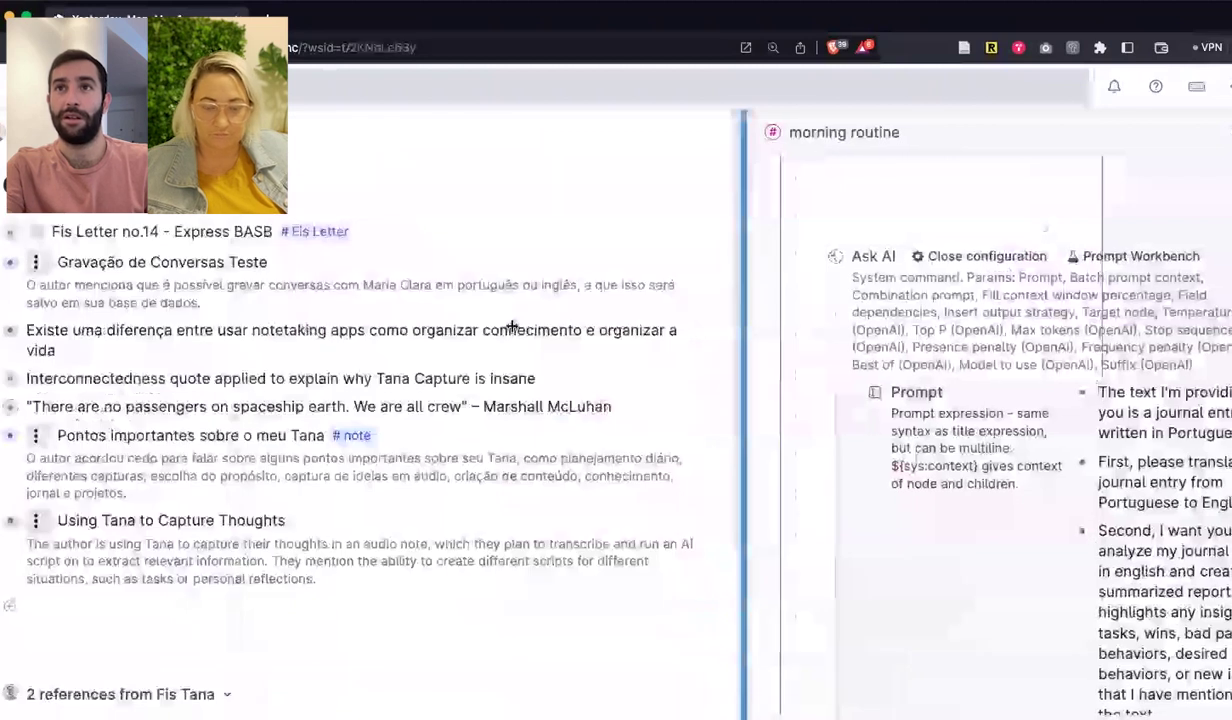
pyautogui.moveTo(512, 326); pyautogui.dragTo(832, 360)
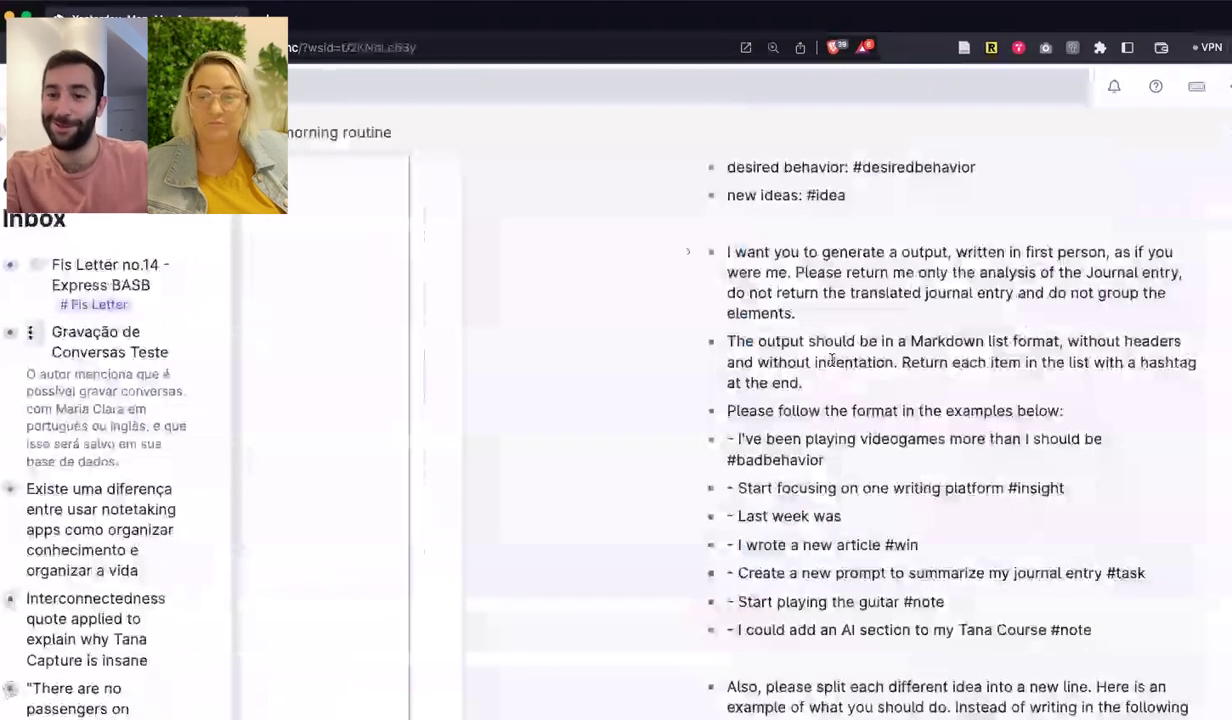
# Examine the prompt's output instructions about first-person writing, the Markdown list format and the hashtag ending each item.
pyautogui.scroll(-1, 832, 360)
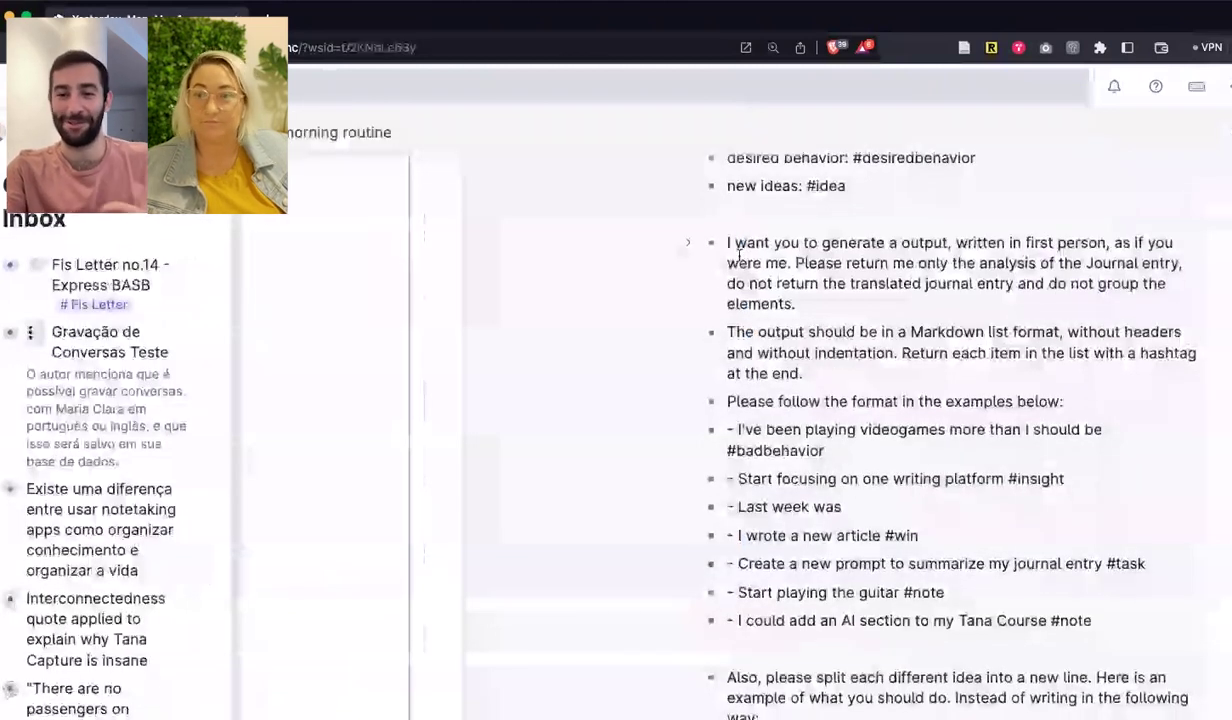
pyautogui.scroll(2, 917, 307)
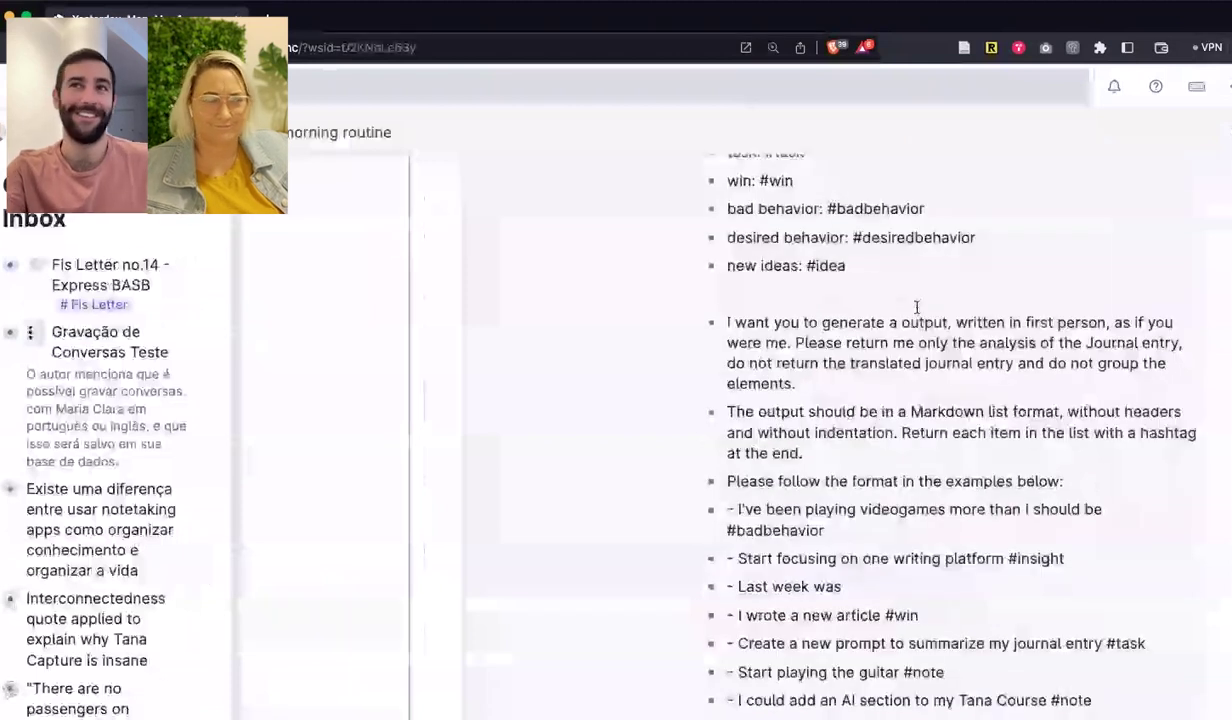
pyautogui.scroll(-1, 917, 307)
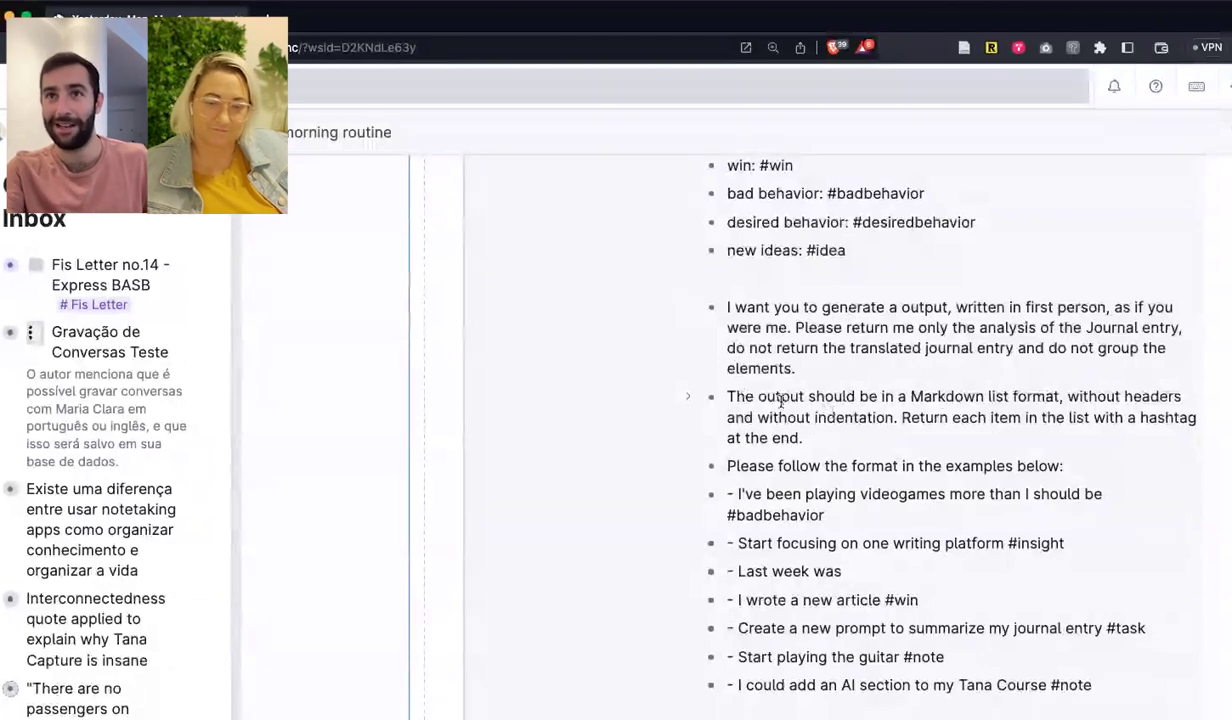
pyautogui.scroll(-1, 1004, 390)
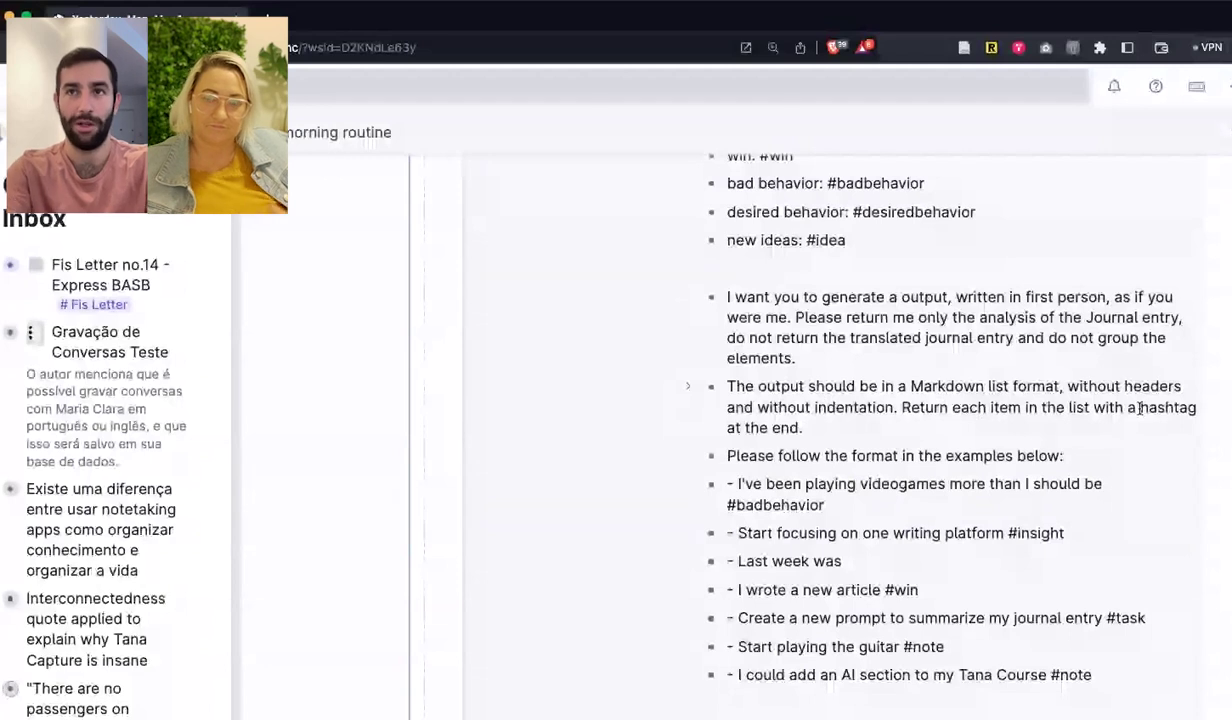
pyautogui.scroll(-1, 729, 436)
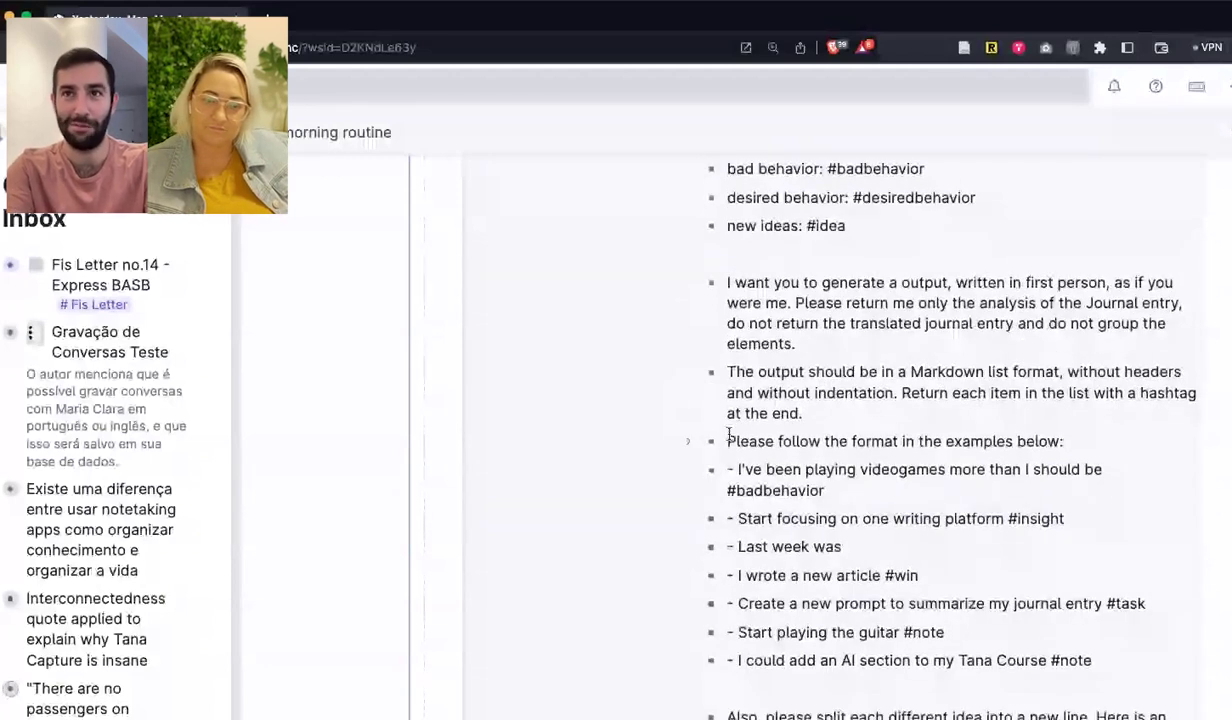
pyautogui.scroll(-4, 855, 449)
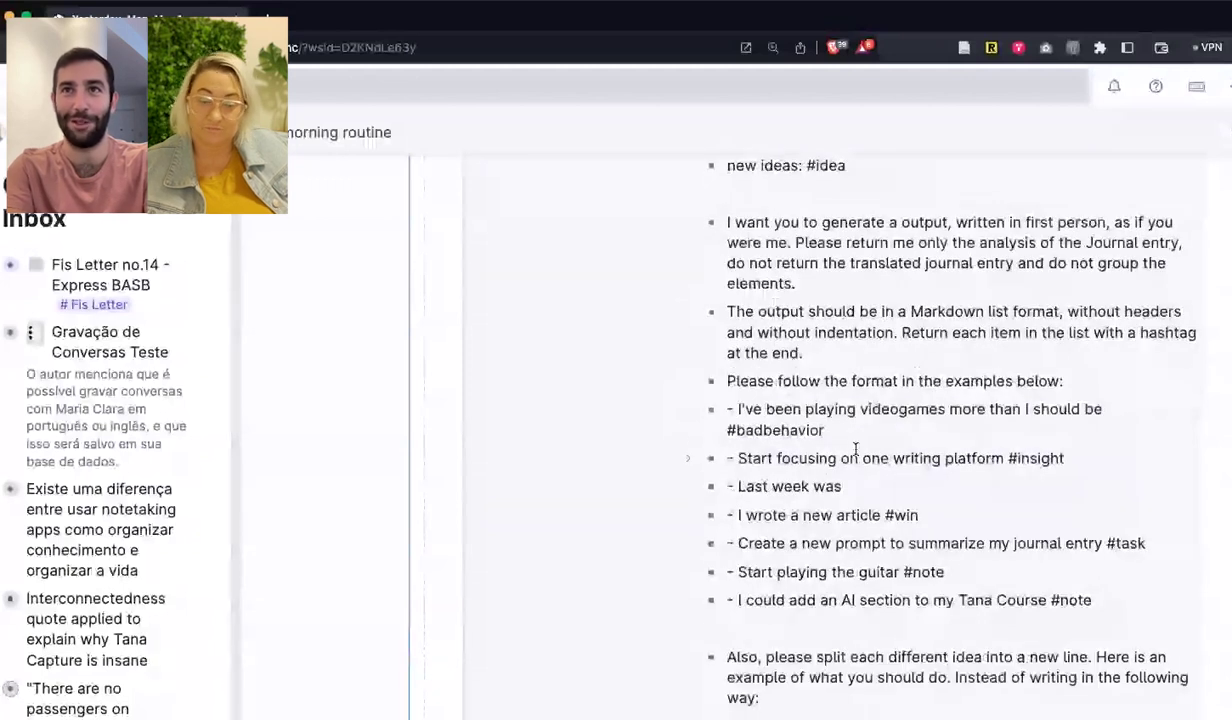
pyautogui.scroll(10, 855, 449)
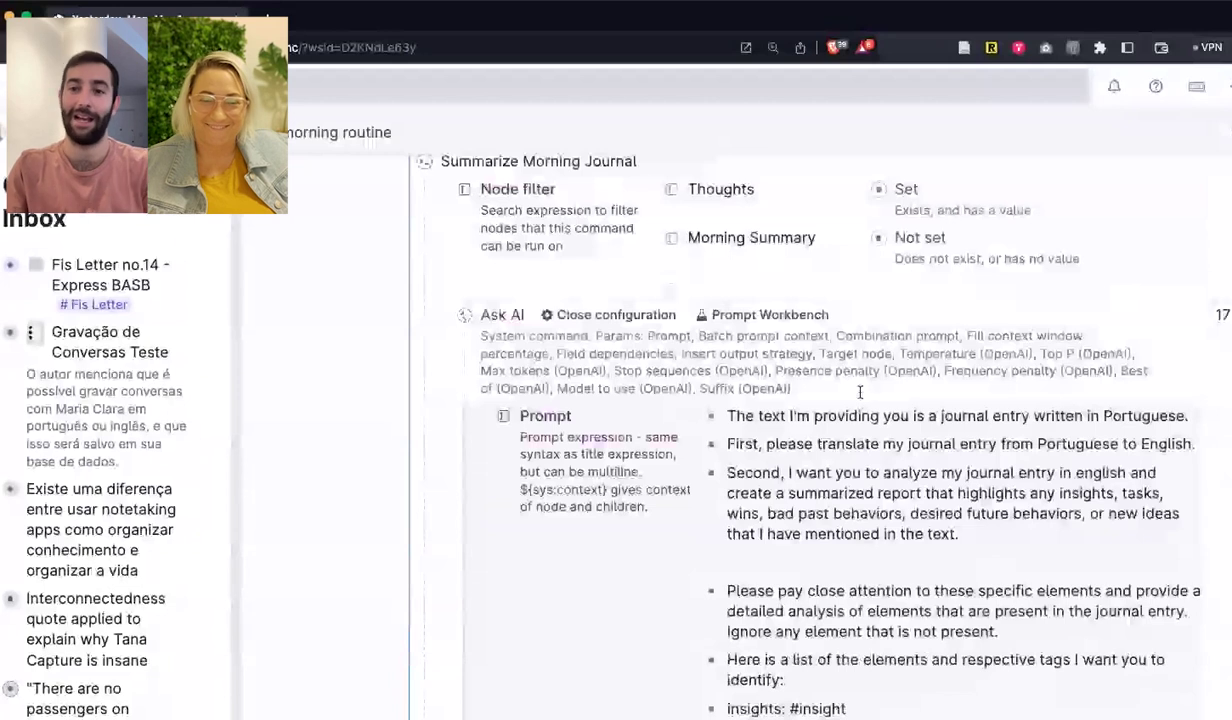
pyautogui.scroll(-10, 860, 392)
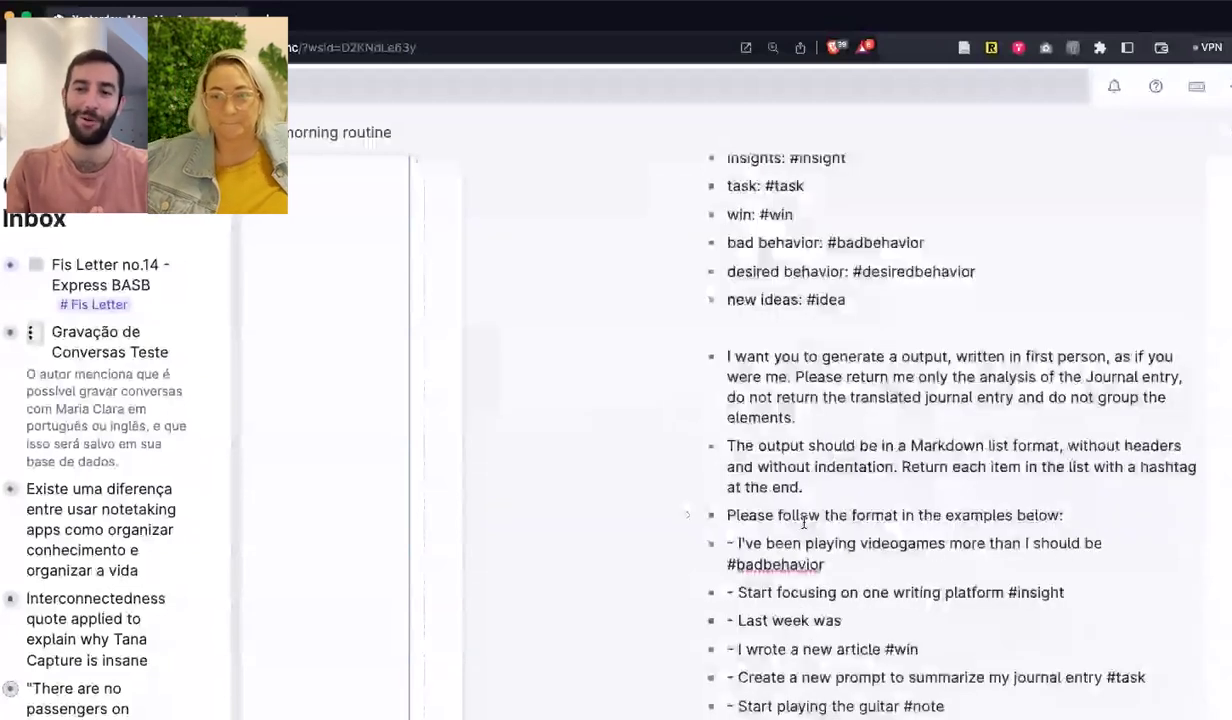
# Highlight the prompt's format examples and inspect the idea-splitting instructions and the ${Thoughts} reference at its end.
pyautogui.moveTo(803, 522); pyautogui.dragTo(878, 541)
pyautogui.scroll(-3, 878, 541)
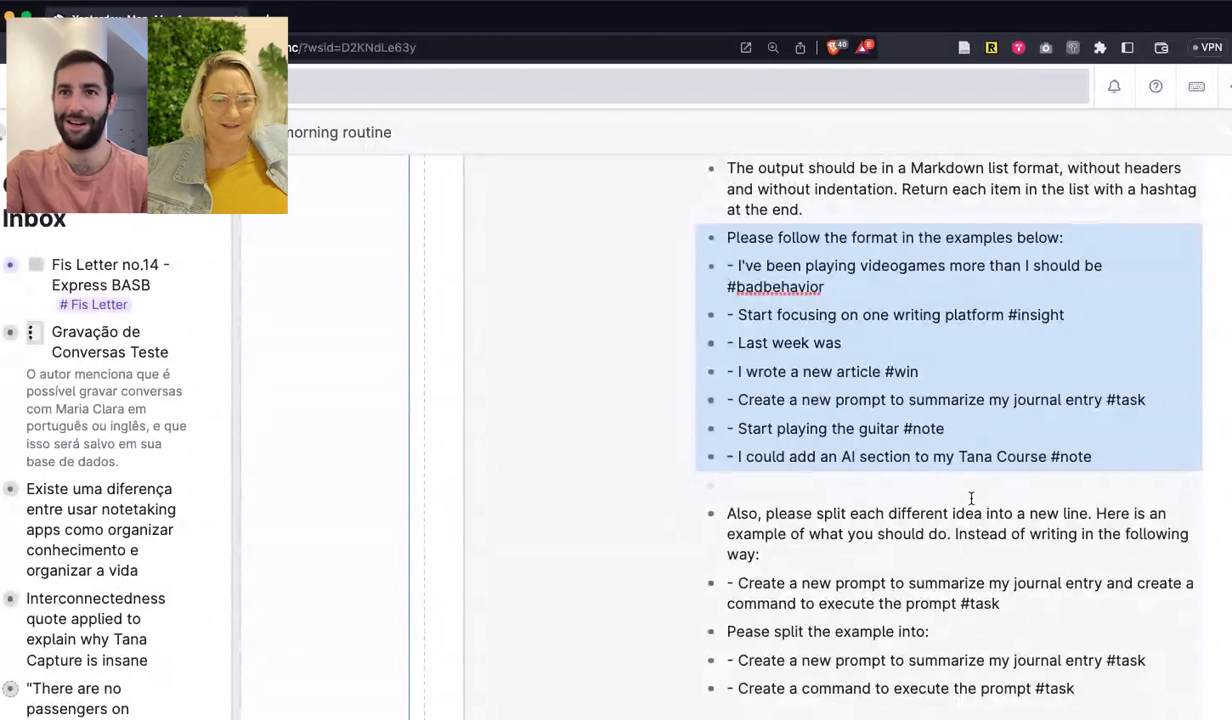
pyautogui.scroll(-1, 931, 544)
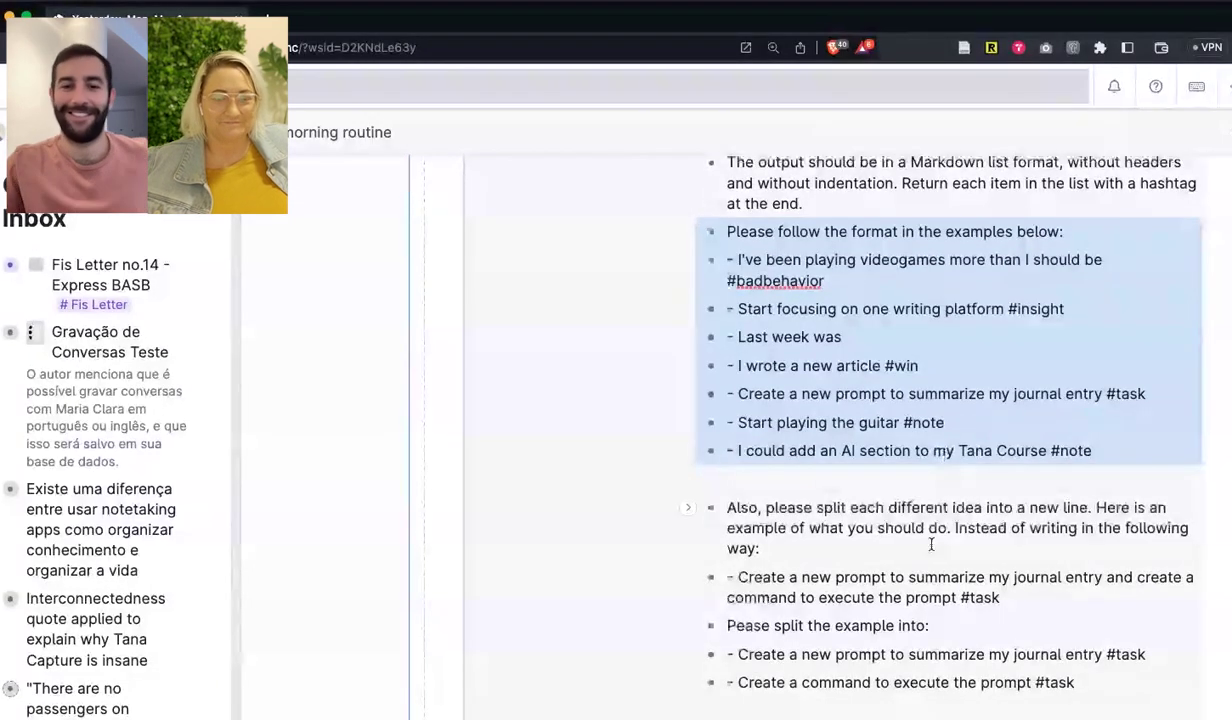
pyautogui.scroll(-3, 931, 544)
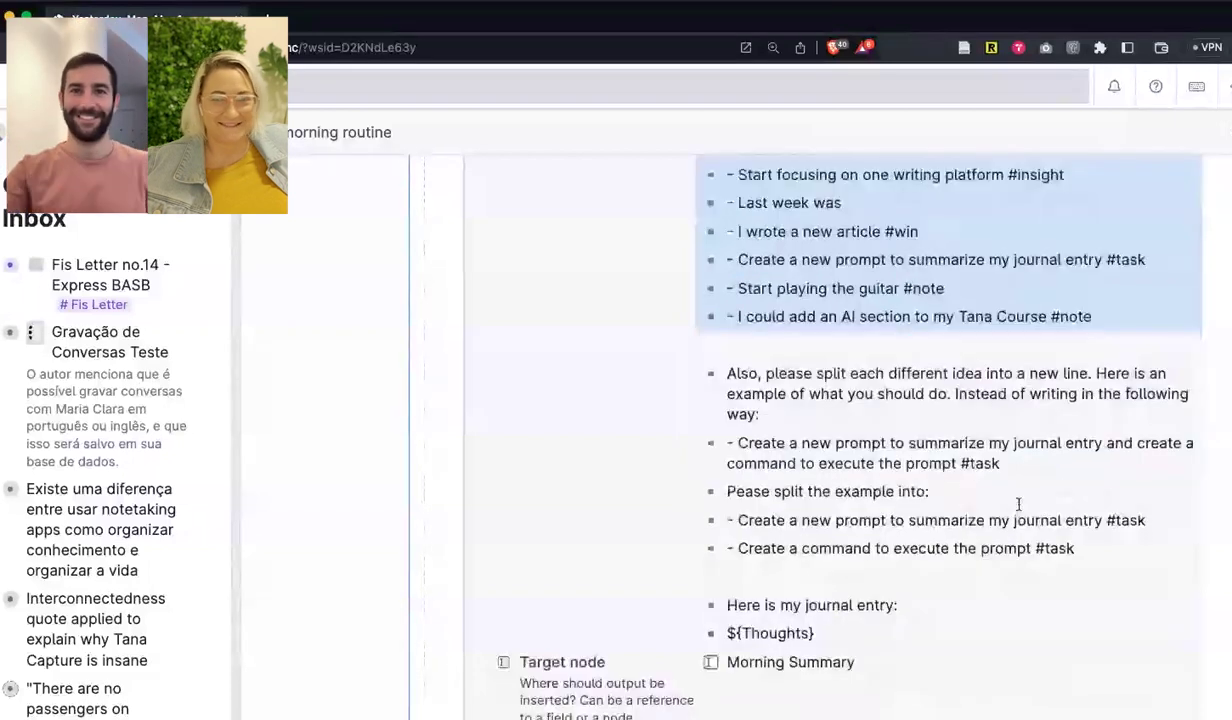
pyautogui.click(862, 622)
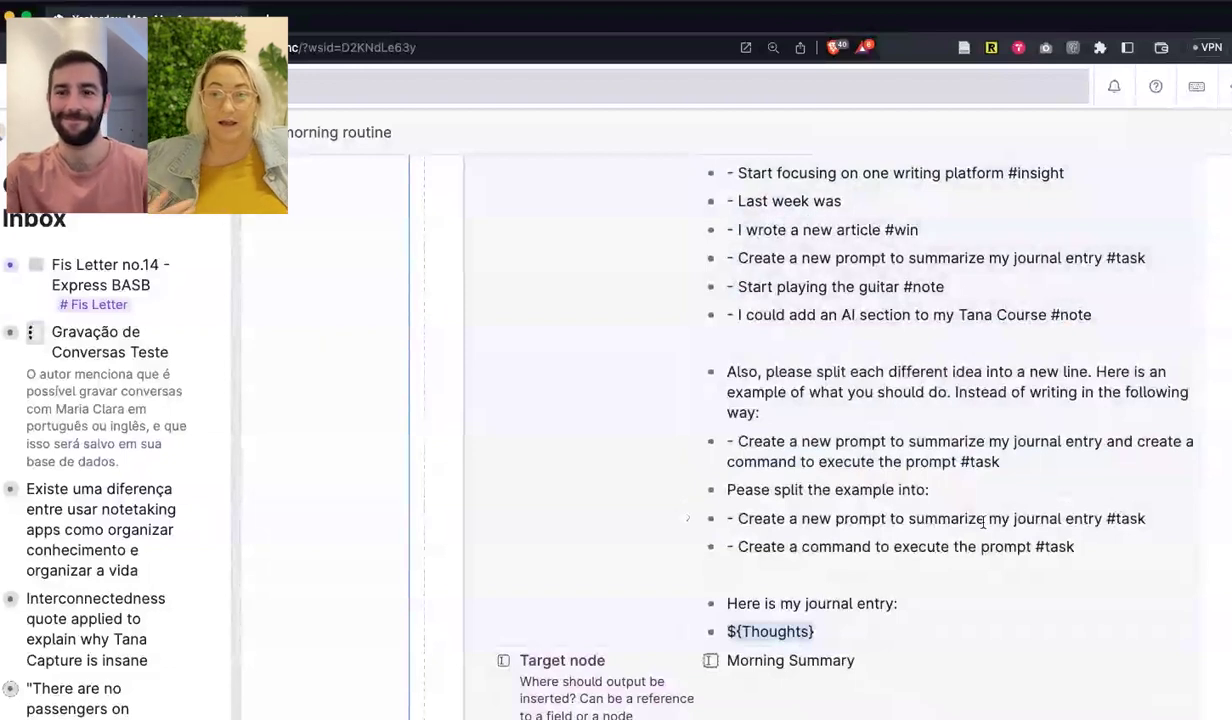
# Review the prompt's splitting example and tag list once more, and return to the Capture Inbox alone.
pyautogui.scroll(1, 805, 521)
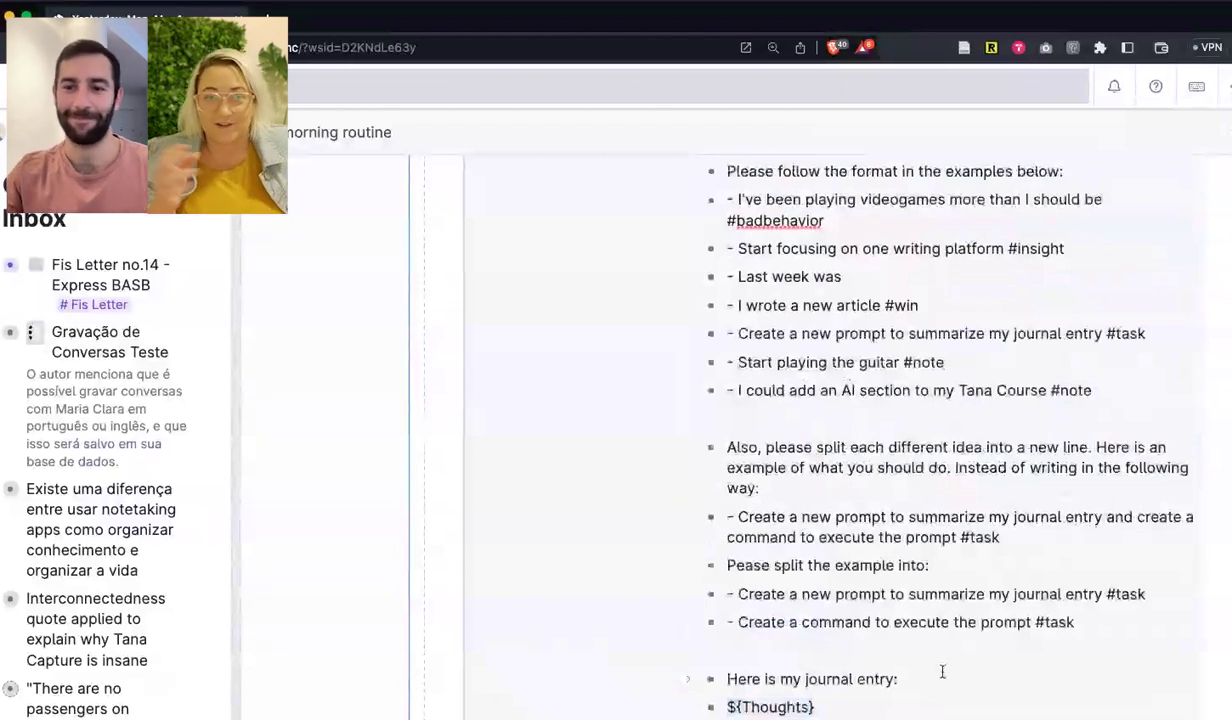
pyautogui.click(728, 517)
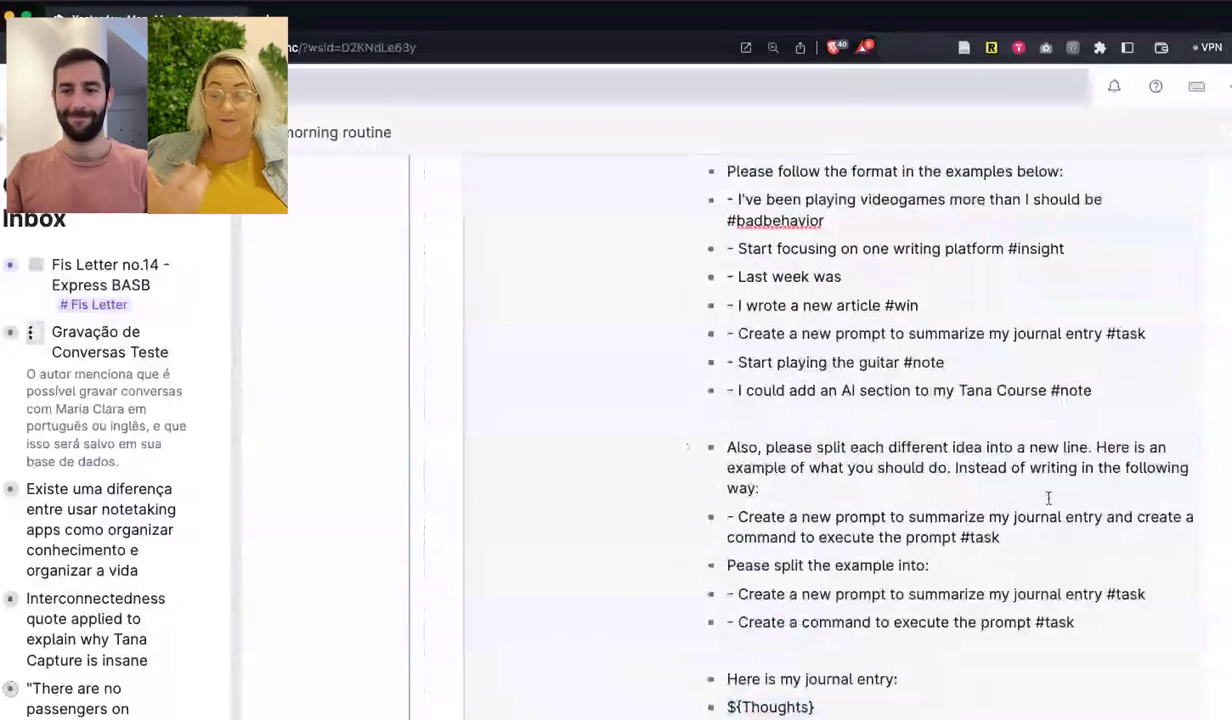
pyautogui.scroll(5, 1050, 498)
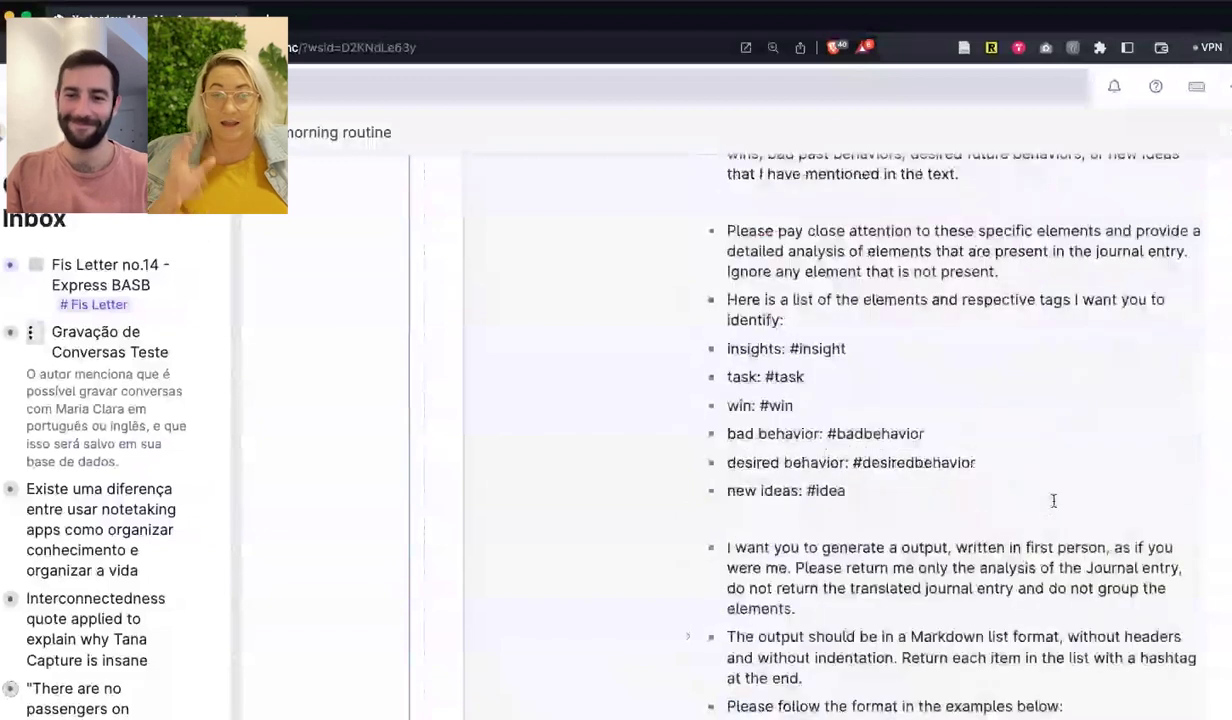
pyautogui.scroll(2, 1053, 500)
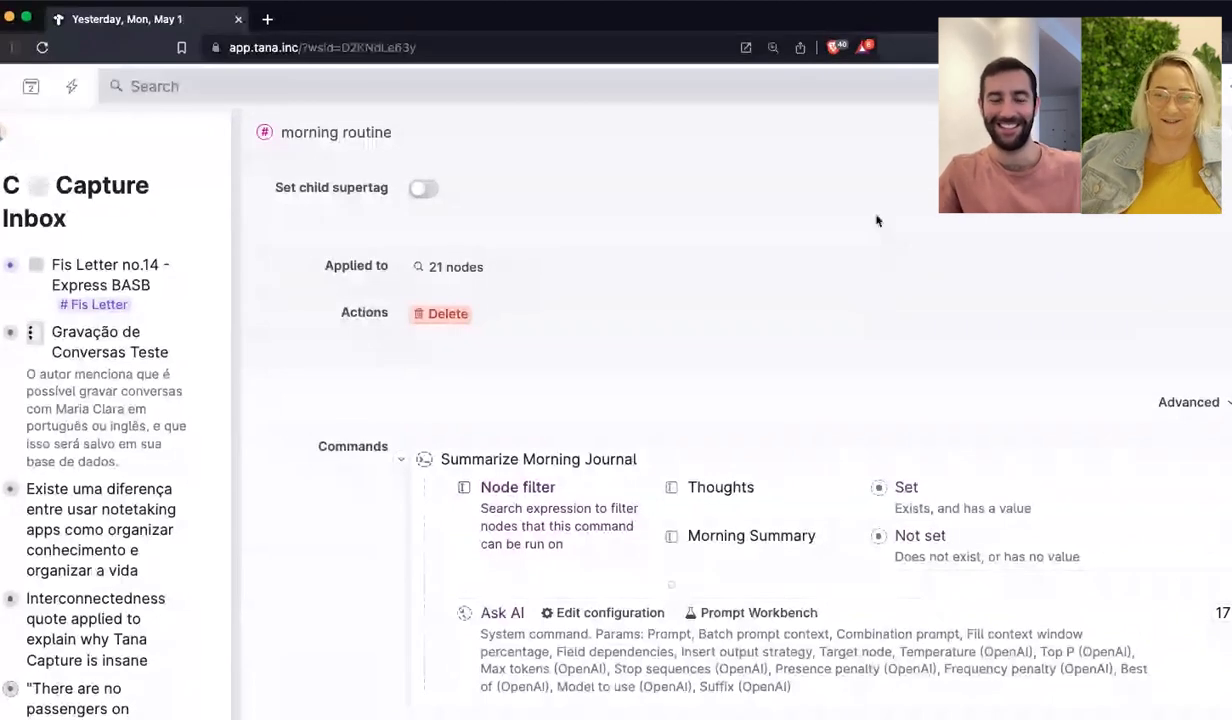
pyautogui.press('super+bracketleft')
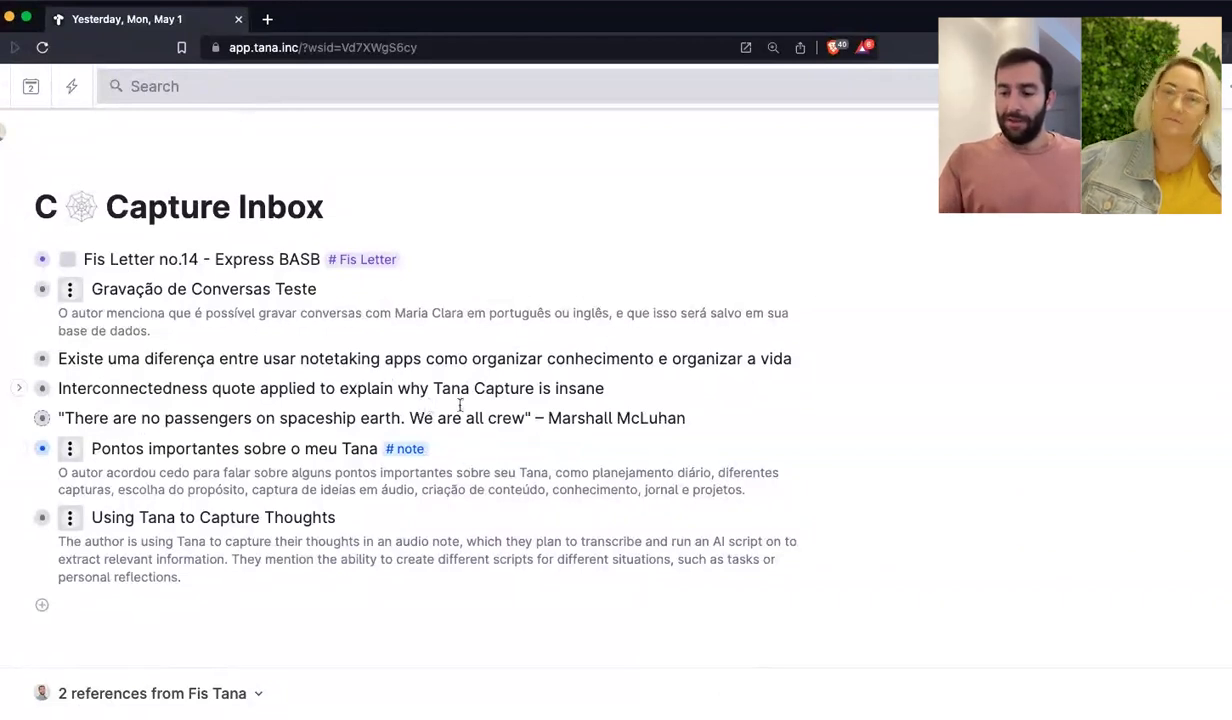
# Highlight the notes about notetaking apps and the interconnectedness quote in the Capture Inbox.
pyautogui.click(630, 388)
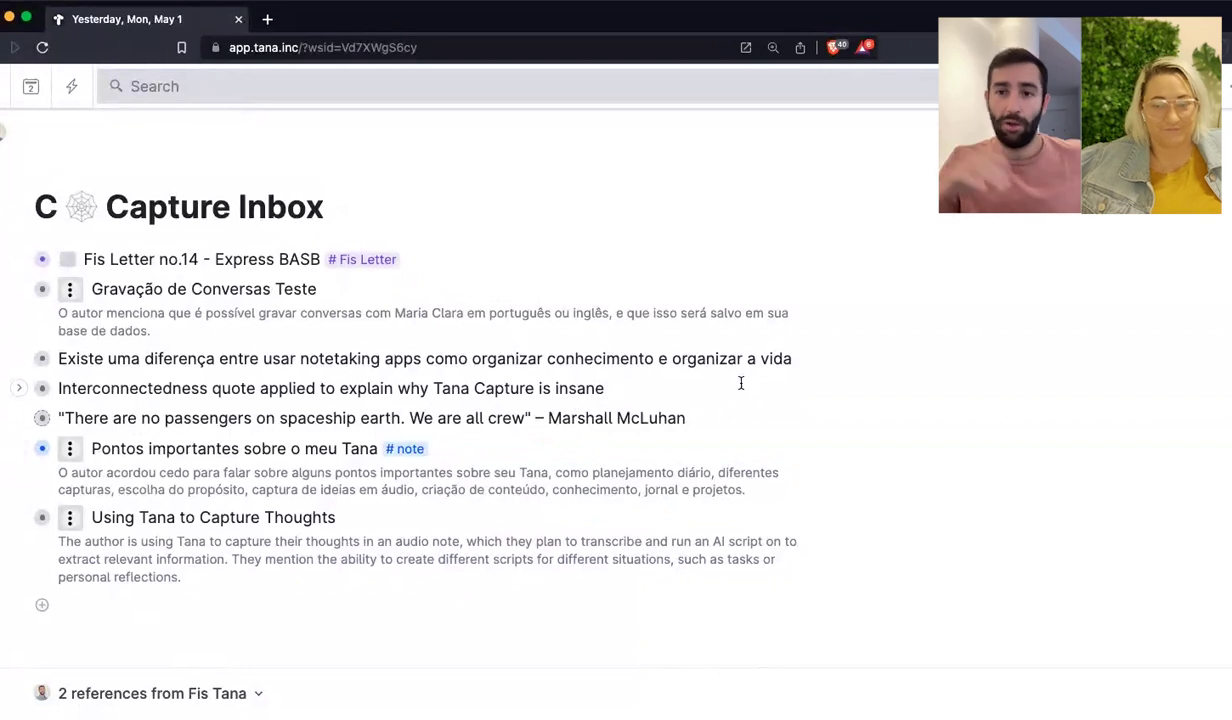
pyautogui.moveTo(467, 357); pyautogui.dragTo(521, 389)
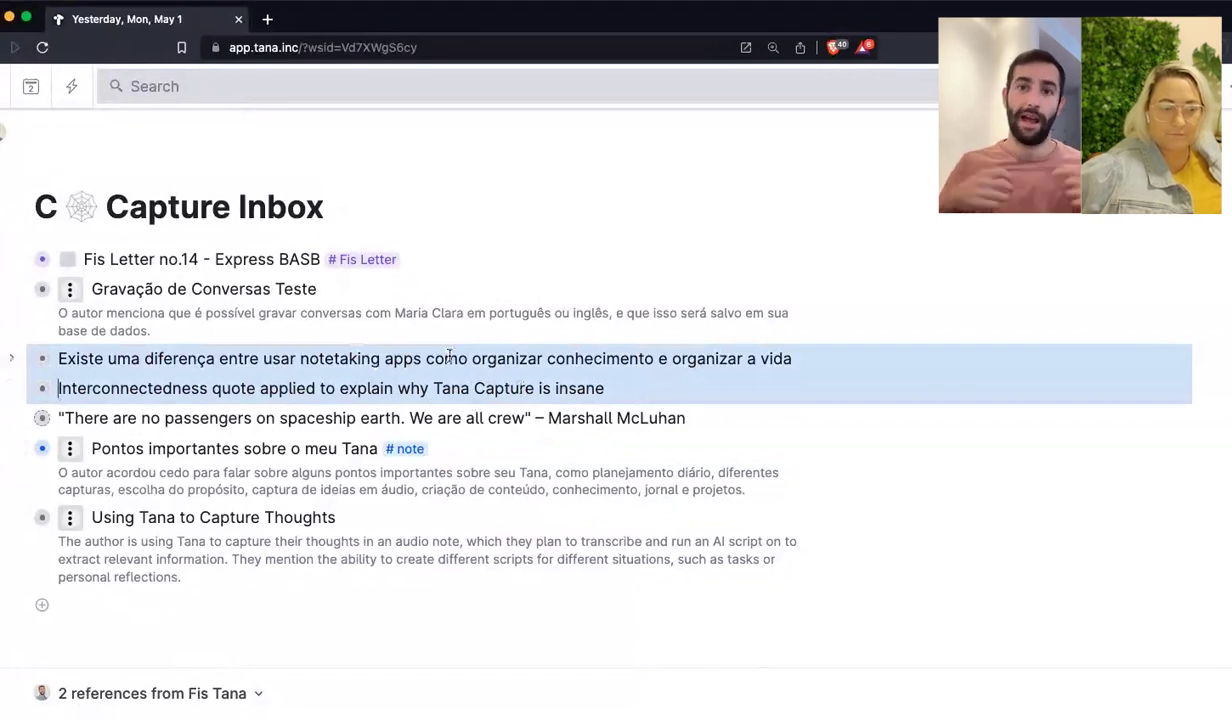
pyautogui.click(380, 448)
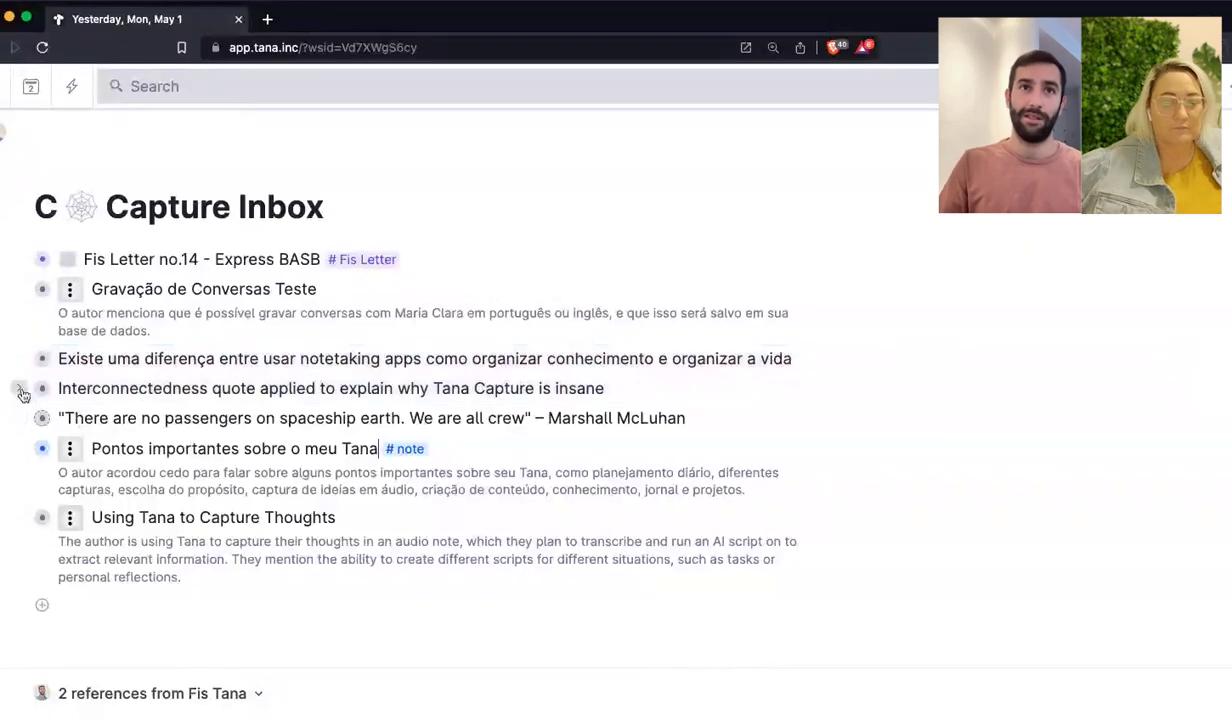
pyautogui.click(626, 395)
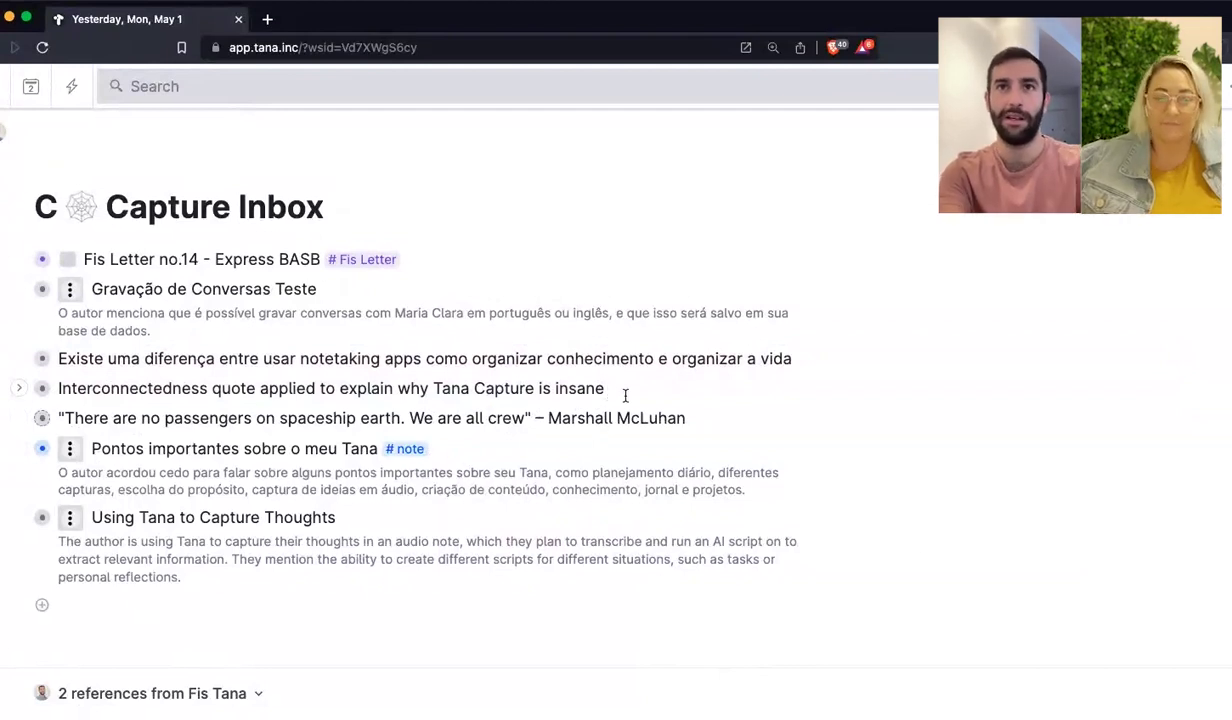
# Tag the interconnectedness quote note in the Capture Inbox as #thread and expand it to show its fields.
pyautogui.write('#')
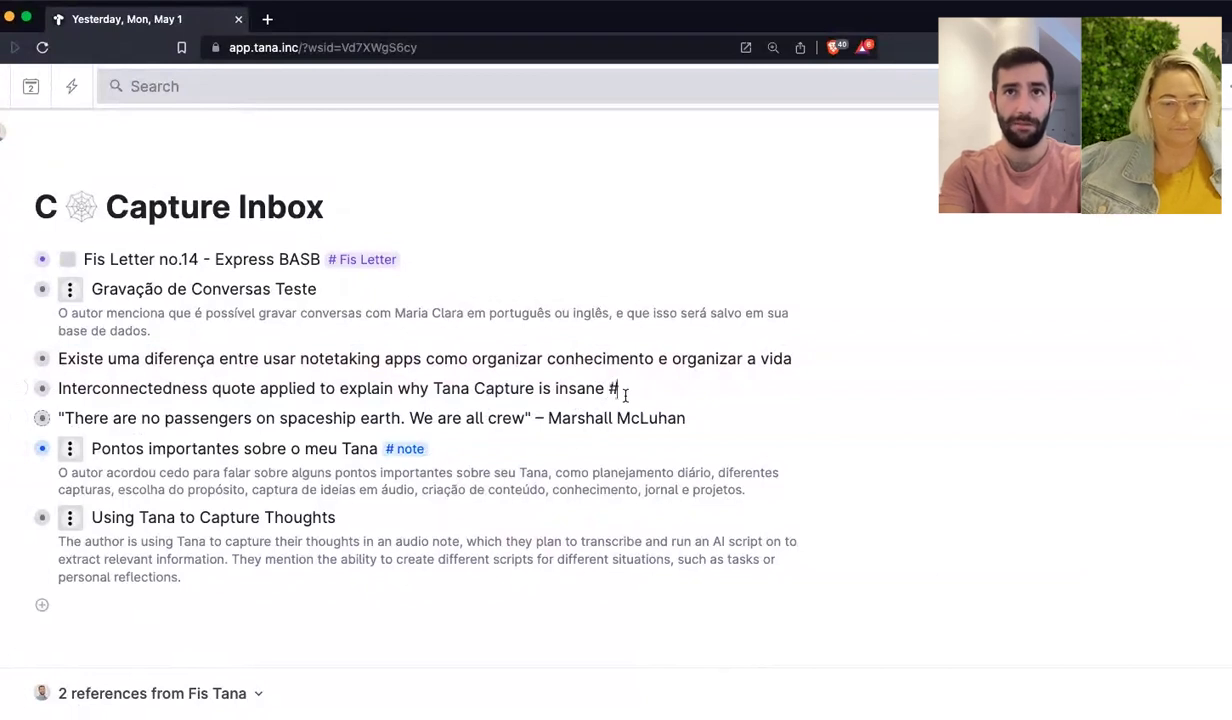
pyautogui.write('thre')
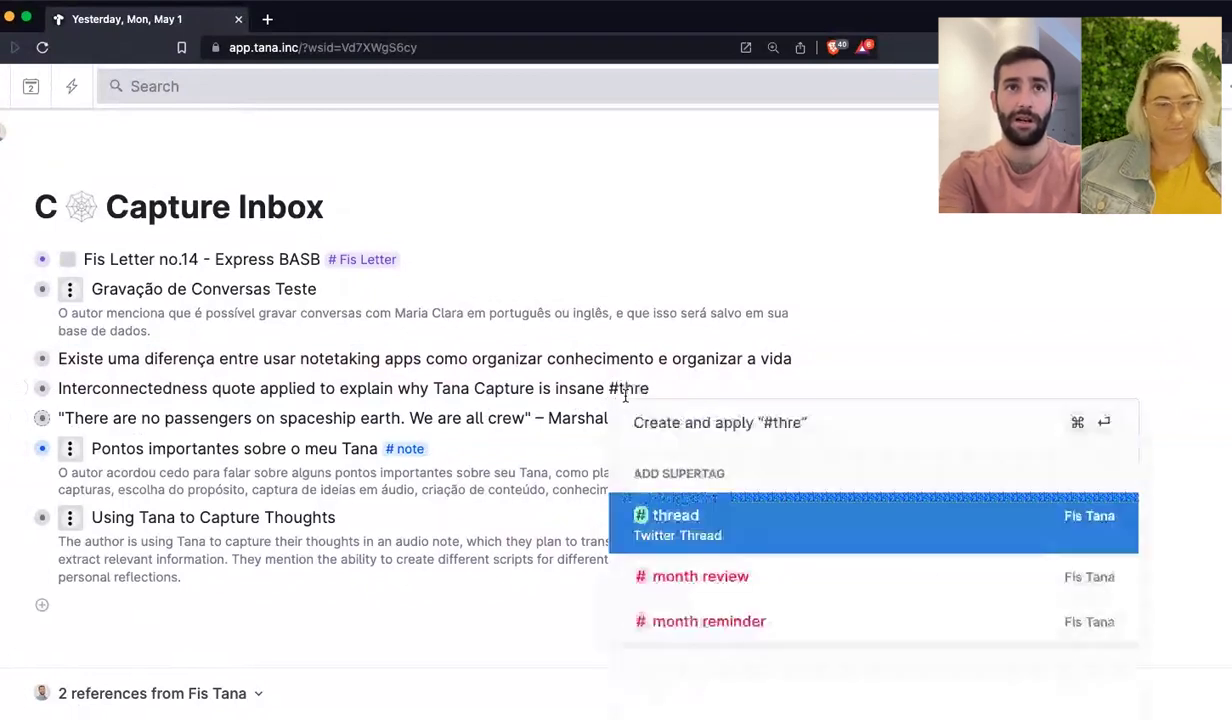
pyautogui.press('Return')
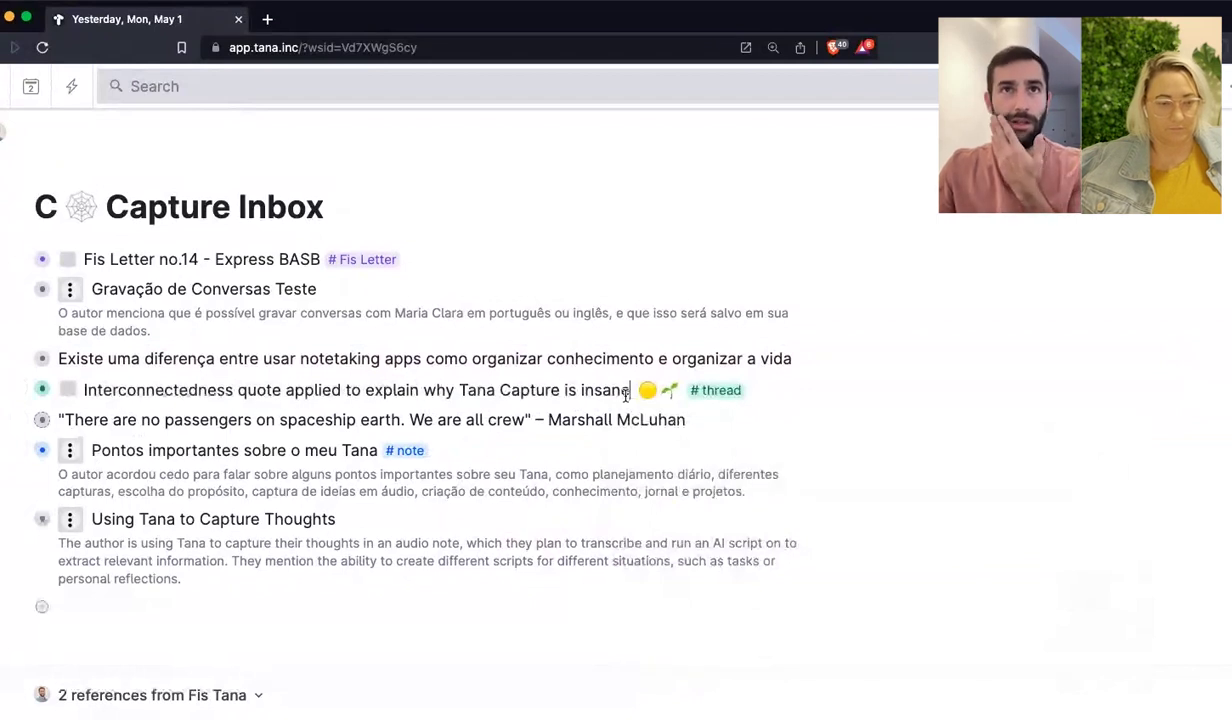
pyautogui.press('super+Down')
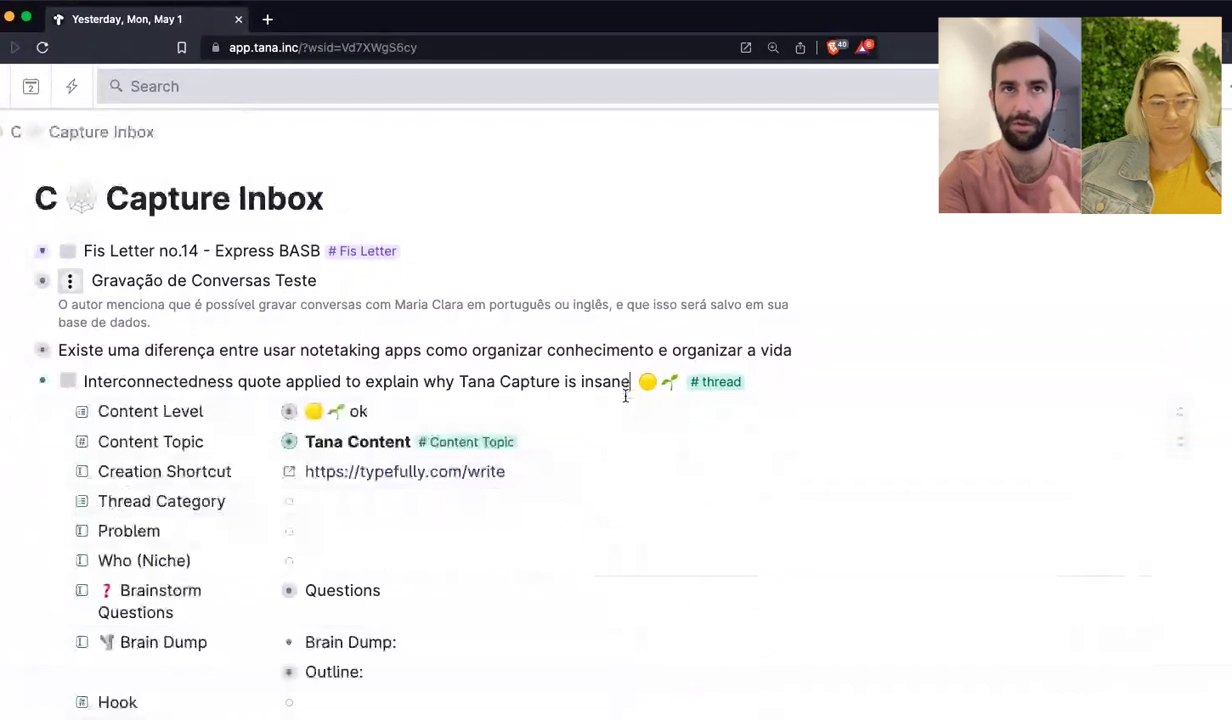
# Clear the thread's Content Level and Content Topic fields, and reselect ok and Tana Content for them.
pyautogui.scroll(-3, 358, 314)
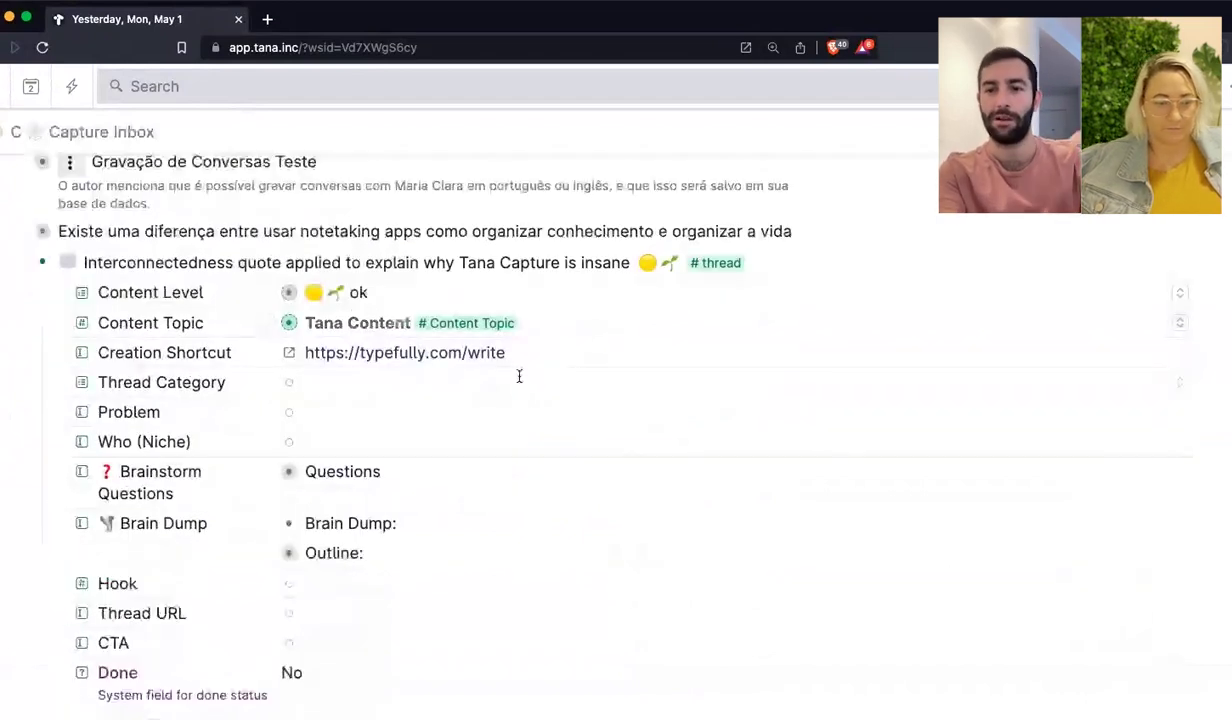
pyautogui.press('BackSpace')
pyautogui.press('BackSpace')
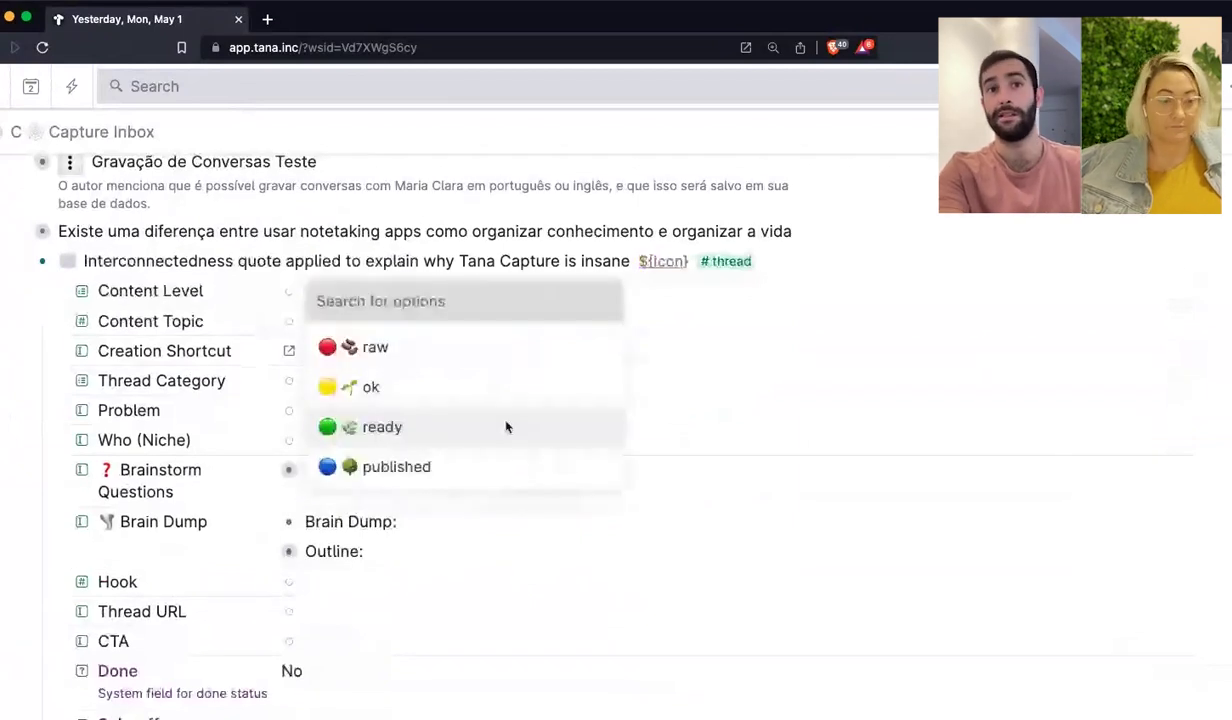
pyautogui.click(488, 384)
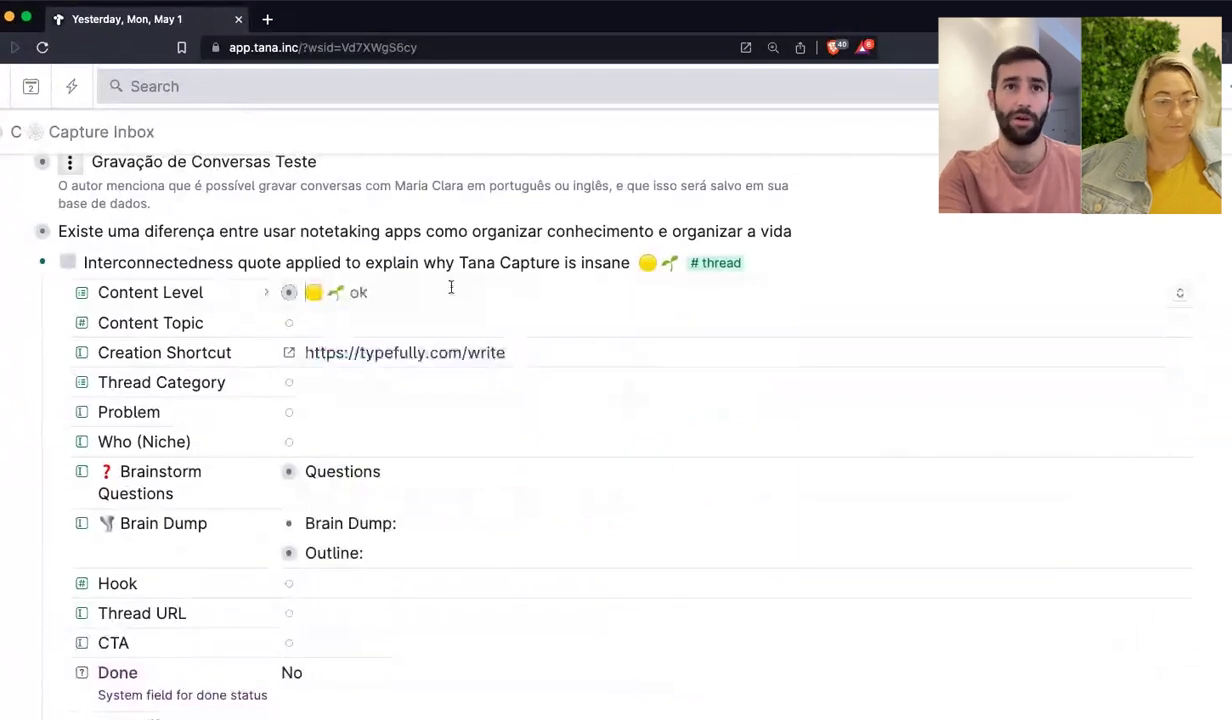
pyautogui.click(420, 330)
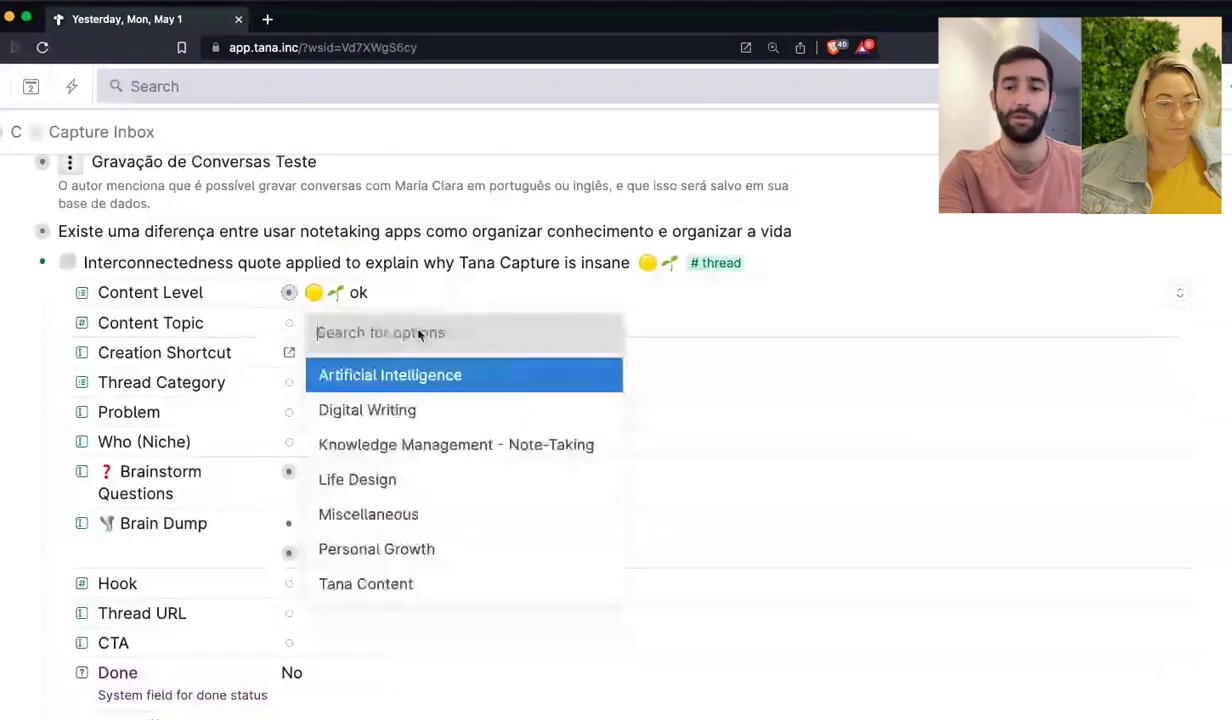
pyautogui.click(478, 580)
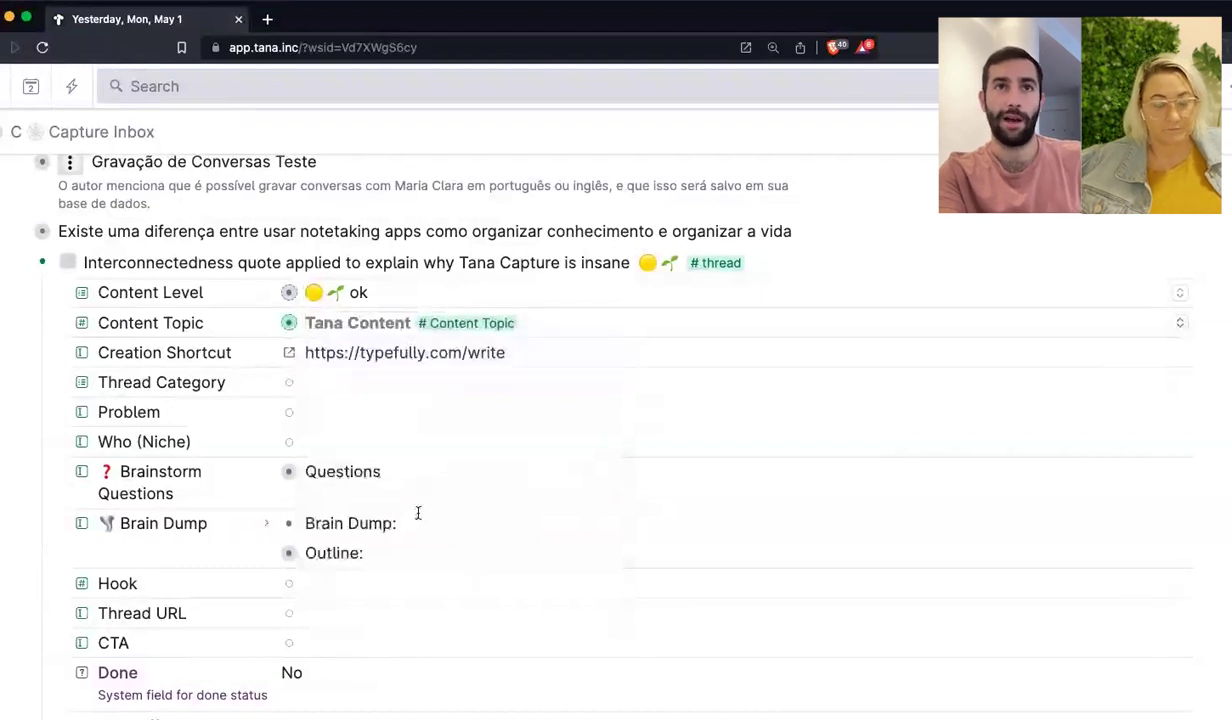
# Move the seven loose notes at the thread's end into its Brain Dump field, nested under "Brain Dump:", and collapse the thread.
pyautogui.scroll(-1, 382, 541)
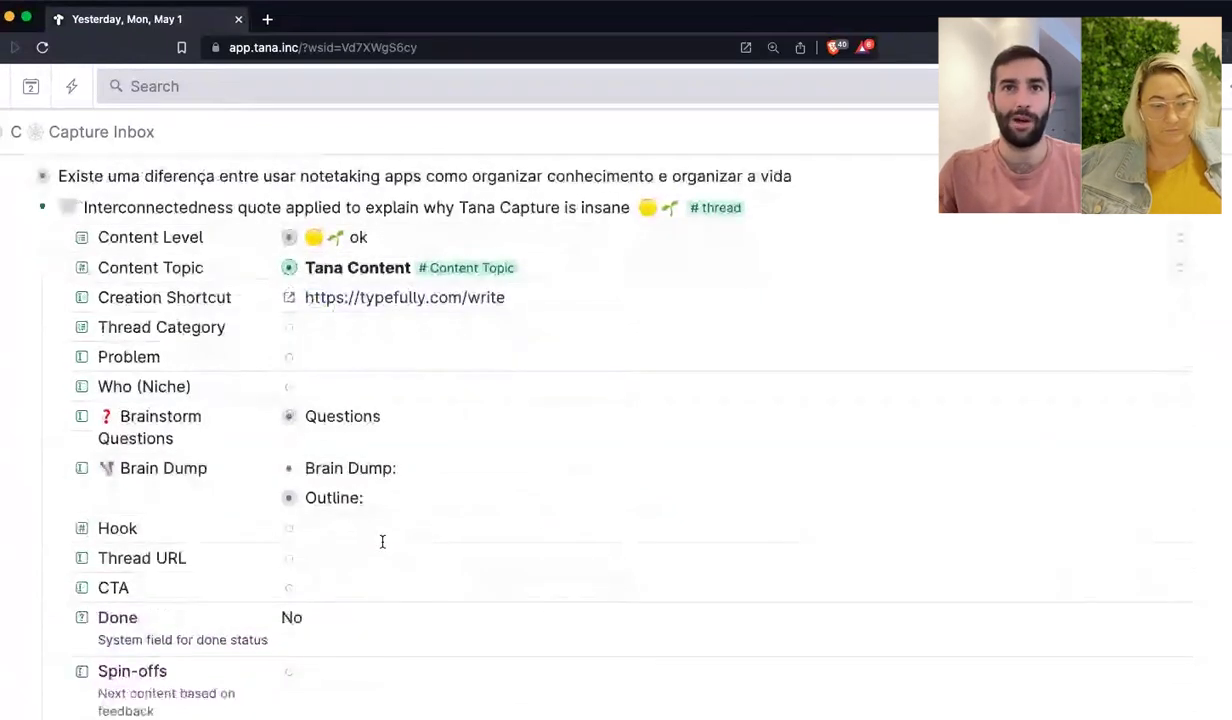
pyautogui.scroll(-8, 382, 541)
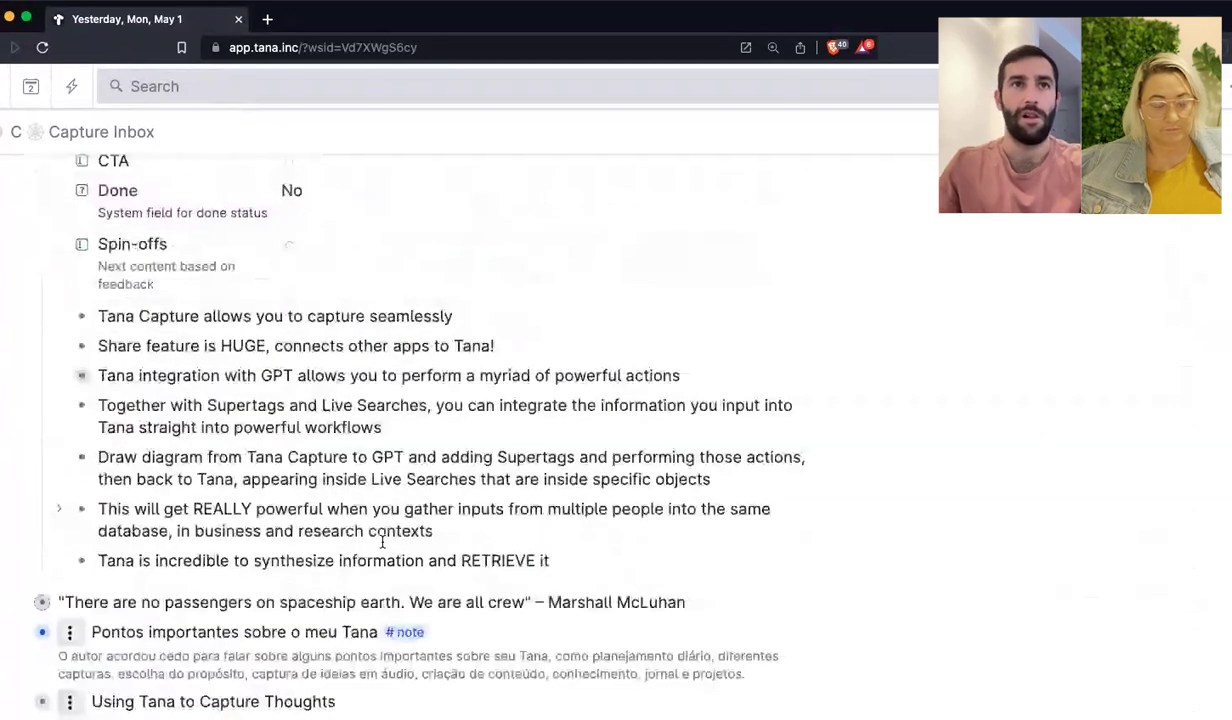
pyautogui.scroll(1, 277, 591)
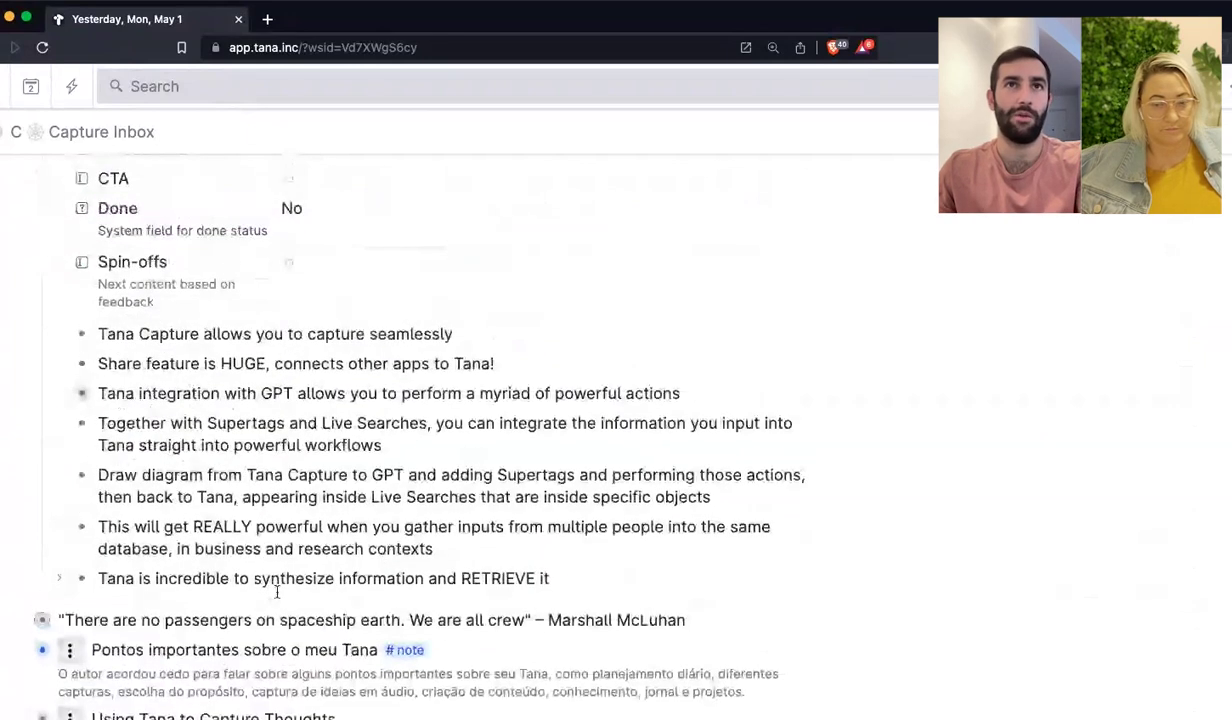
pyautogui.moveTo(277, 591); pyautogui.dragTo(294, 467)
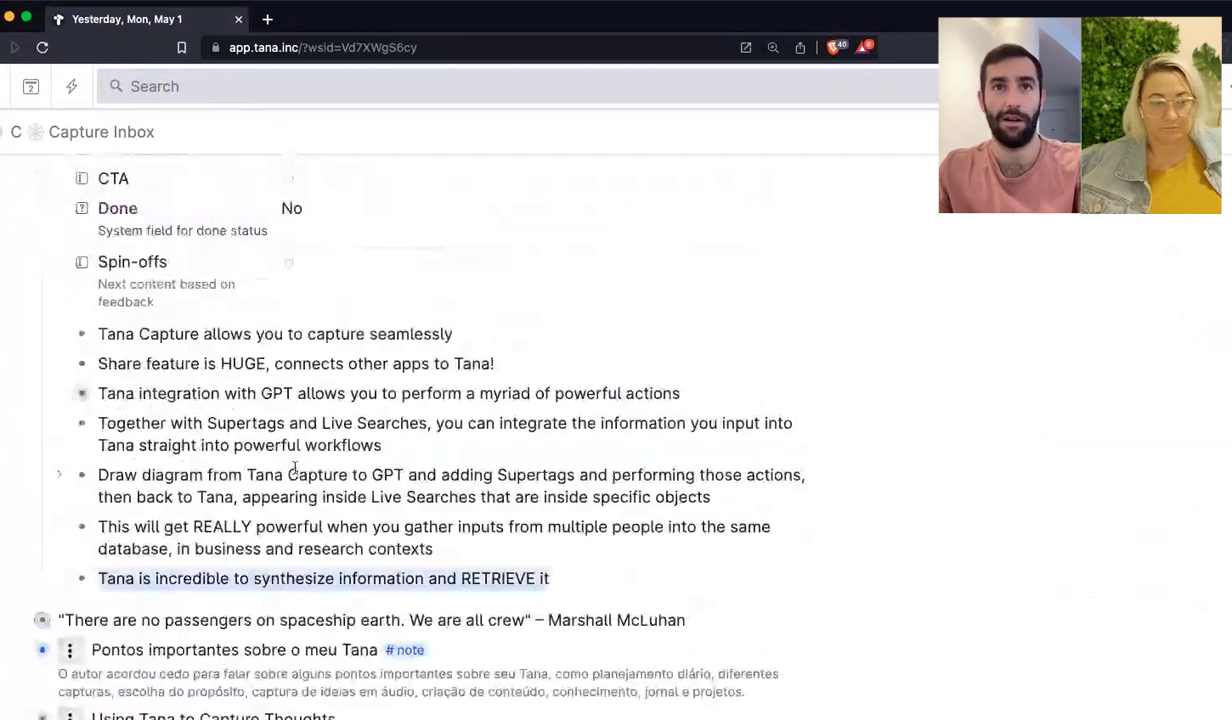
pyautogui.moveTo(294, 467); pyautogui.dragTo(130, 447)
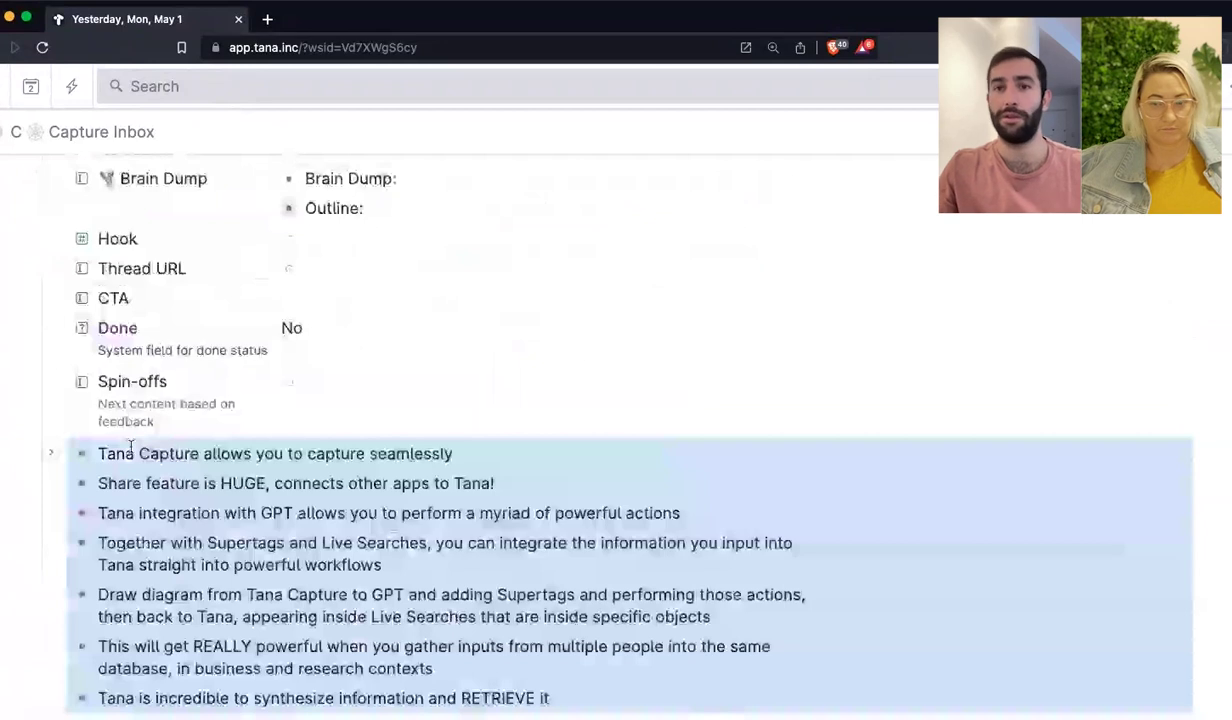
pyautogui.moveTo(130, 447); pyautogui.dragTo(388, 210)
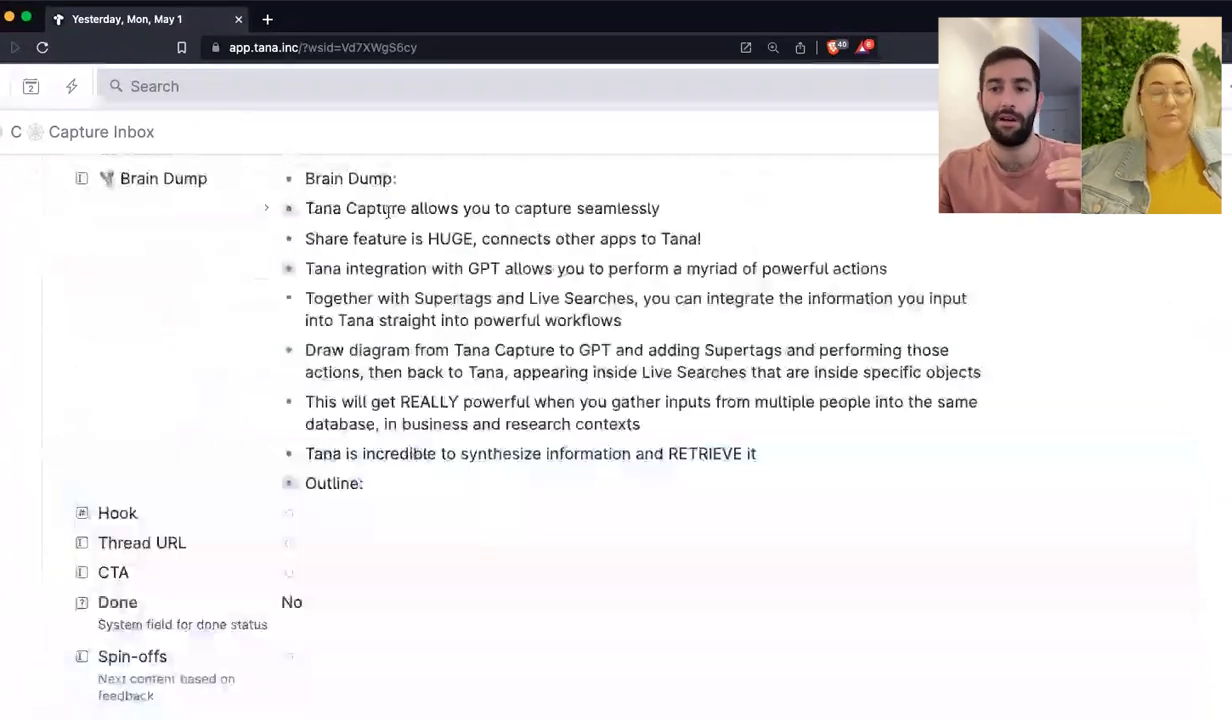
pyautogui.press('Tab')
pyautogui.scroll(1, 435, 250)
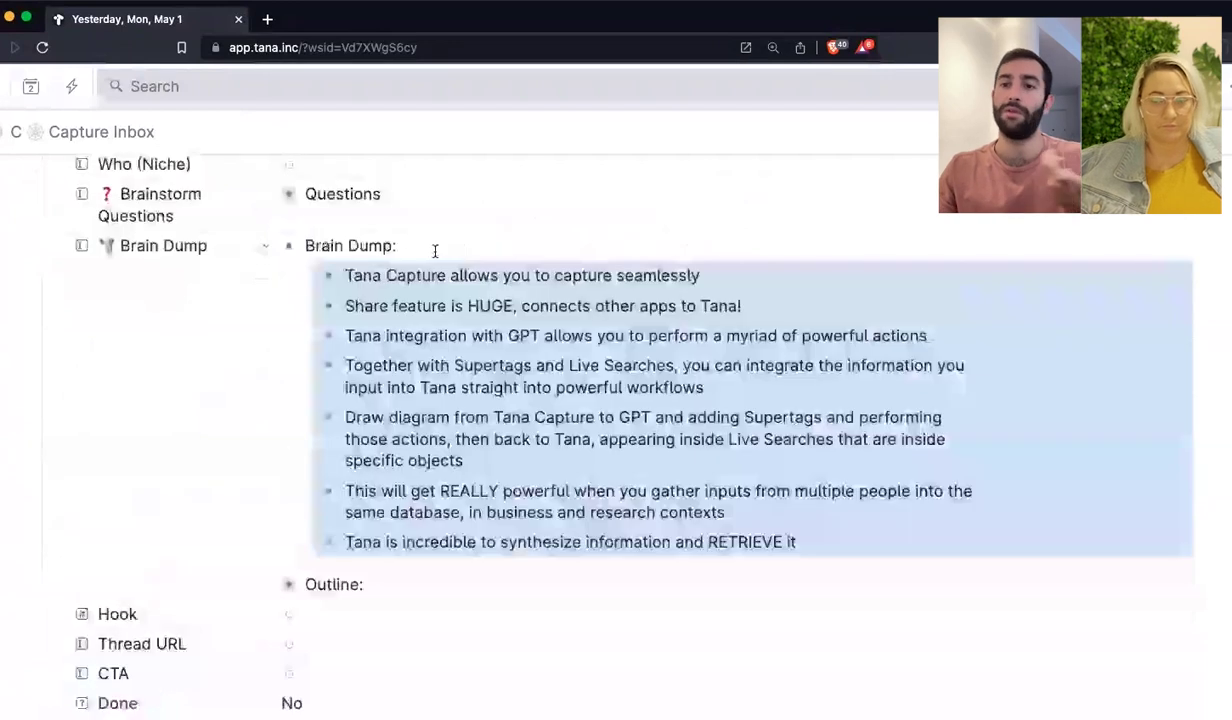
pyautogui.click(435, 250)
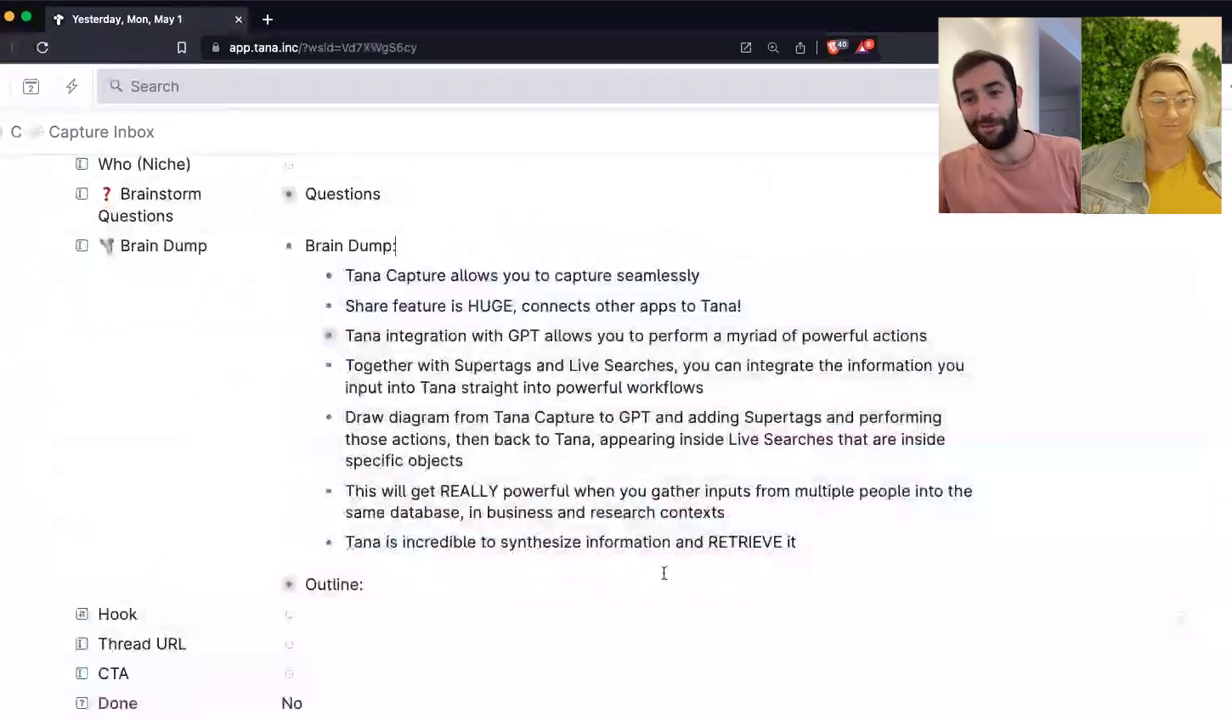
pyautogui.scroll(5, 232, 498)
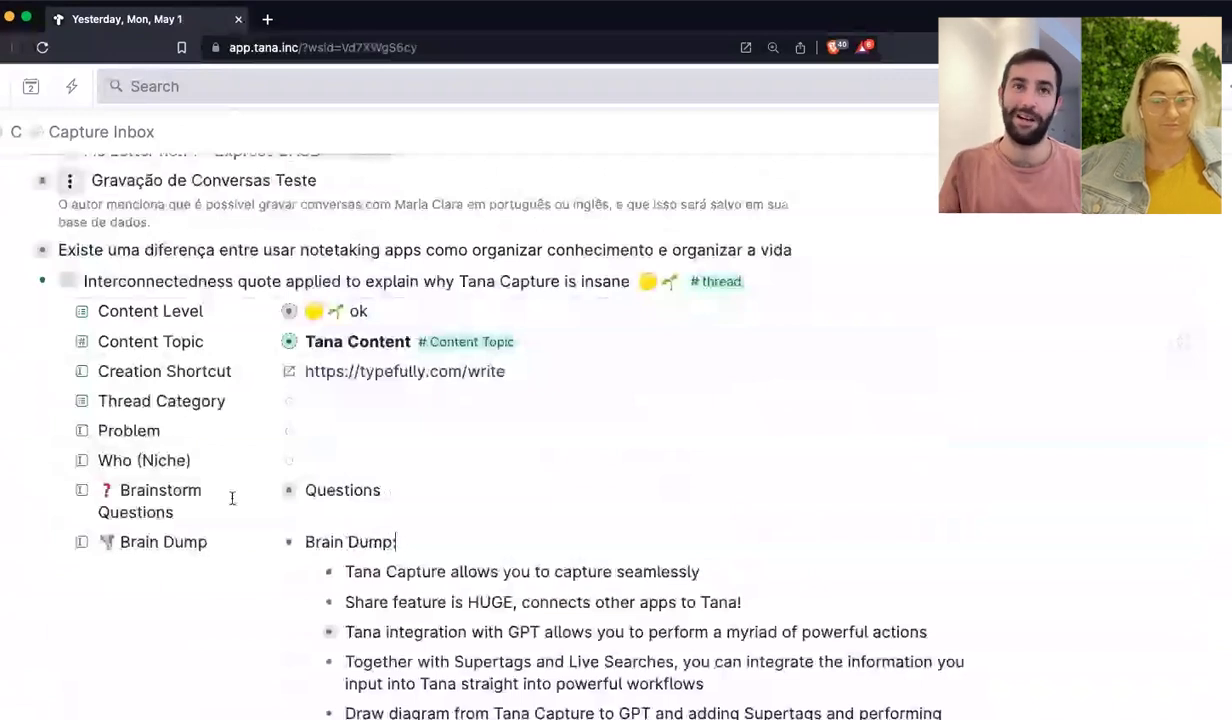
pyautogui.press('super+Up')
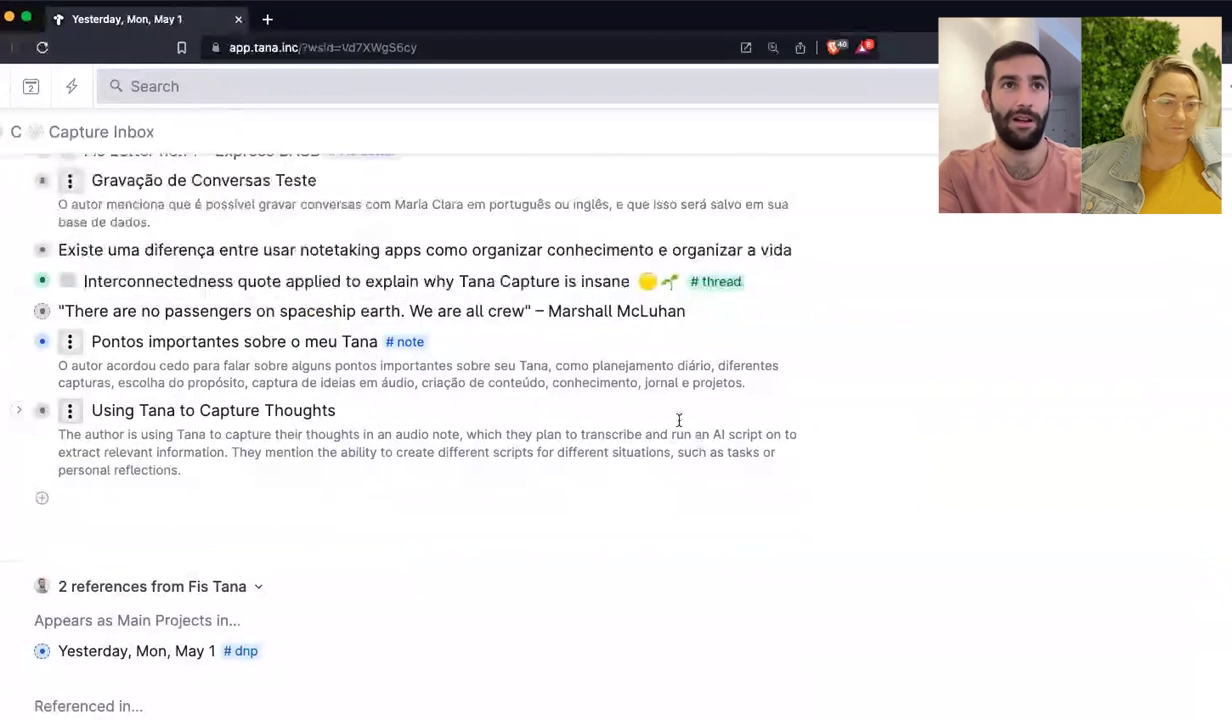
# Expand the "There are no passengers on spaceship earth" note and tag it as #quote.
pyautogui.scroll(2, 600, 450)
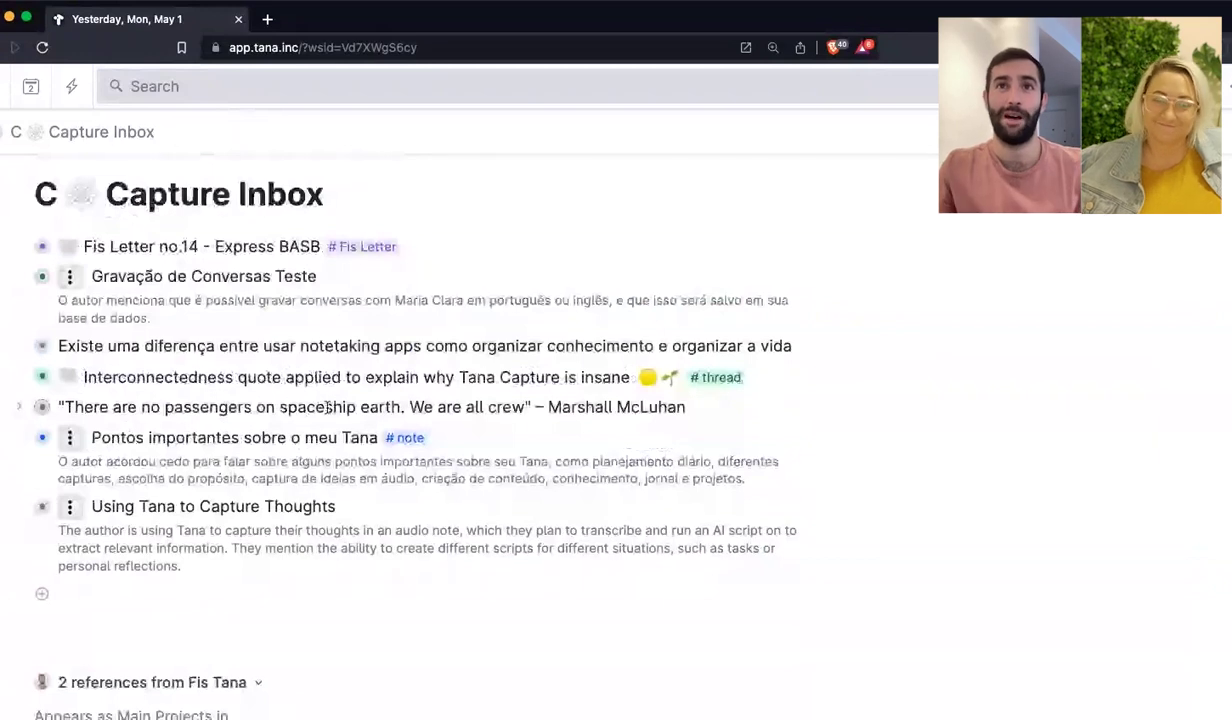
pyautogui.press('super+Down')
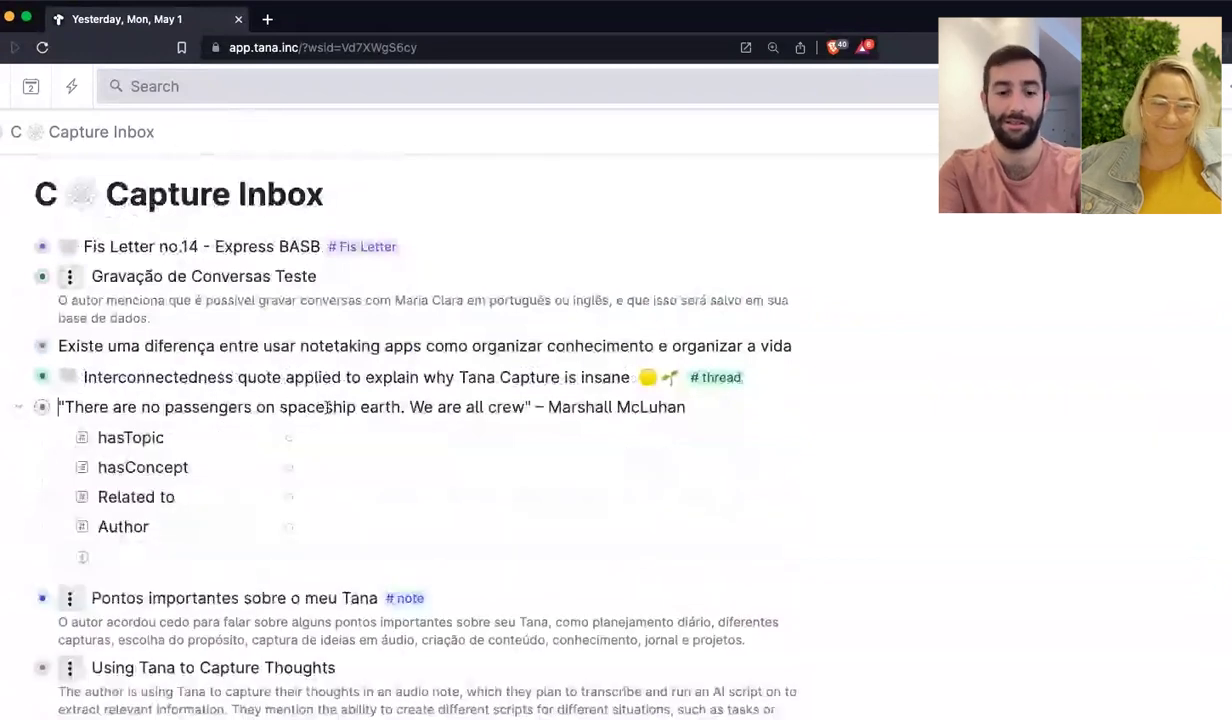
pyautogui.write('#q')
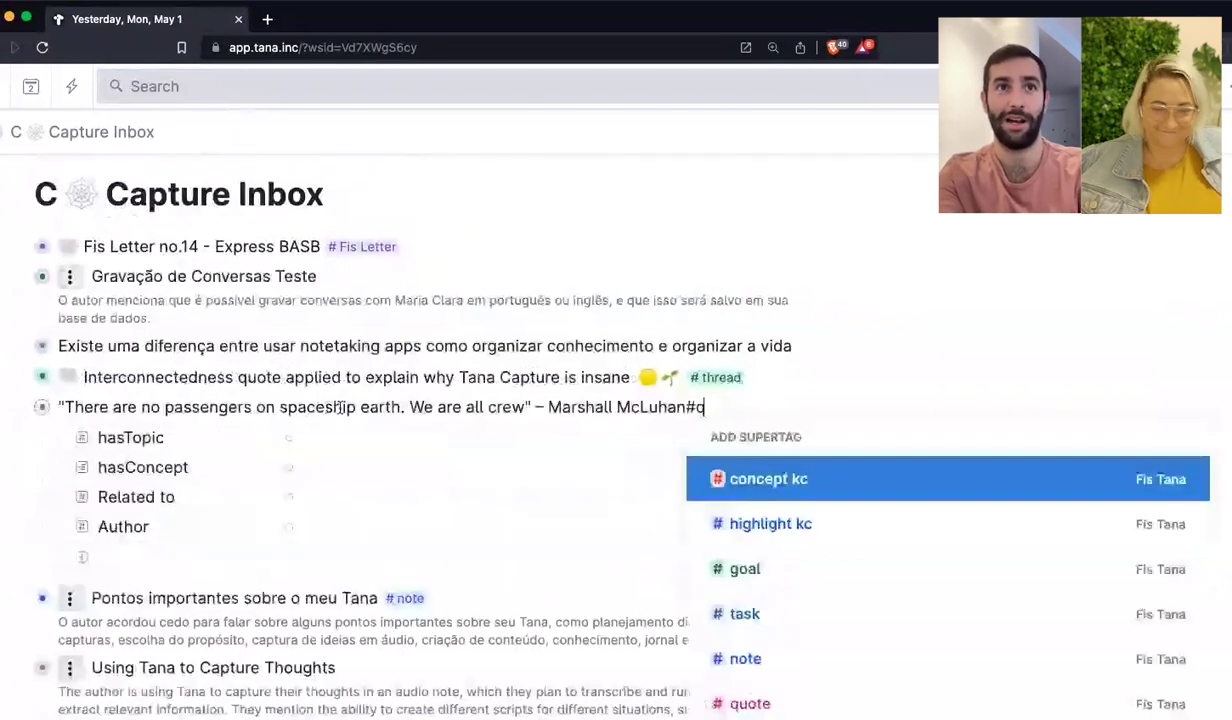
pyautogui.write('u')
pyautogui.press('Return')
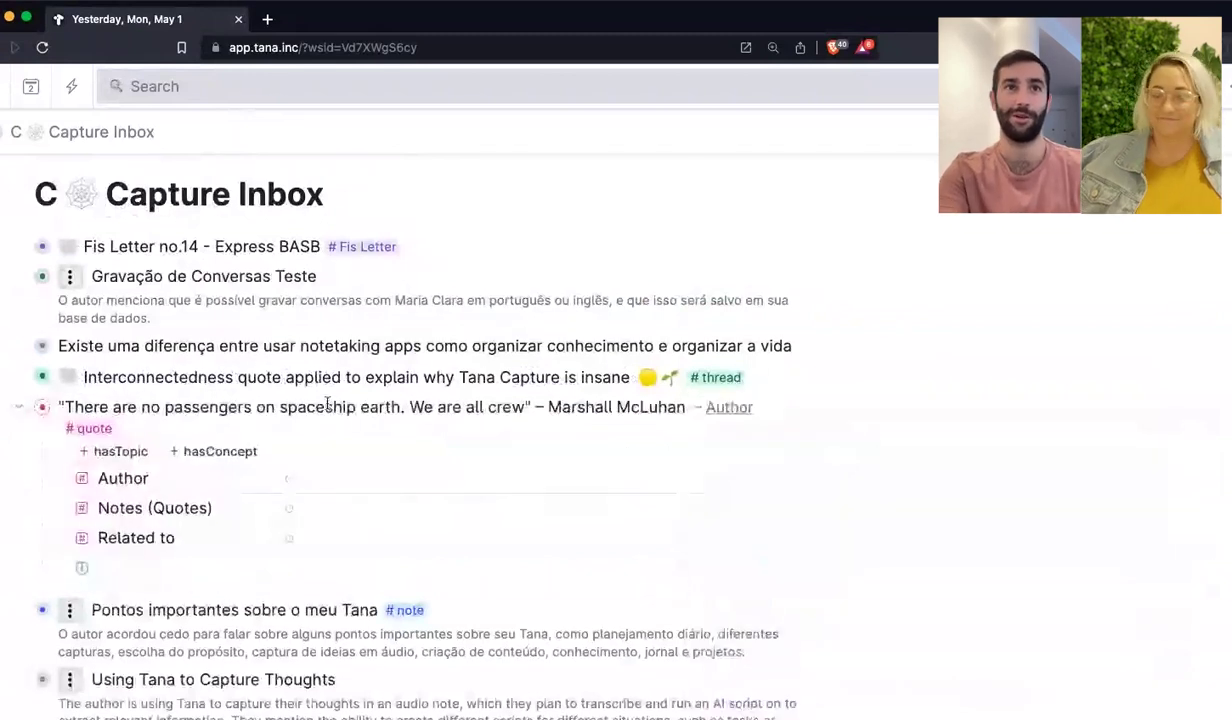
# Remove the author's name and dash from the spaceship earth quote's text and enter Marshall McLuhan in its Author field.
pyautogui.hotkey('alt', 'BackSpace')
pyautogui.hotkey('alt', 'BackSpace')
pyautogui.press('BackSpace')
pyautogui.press('Down')
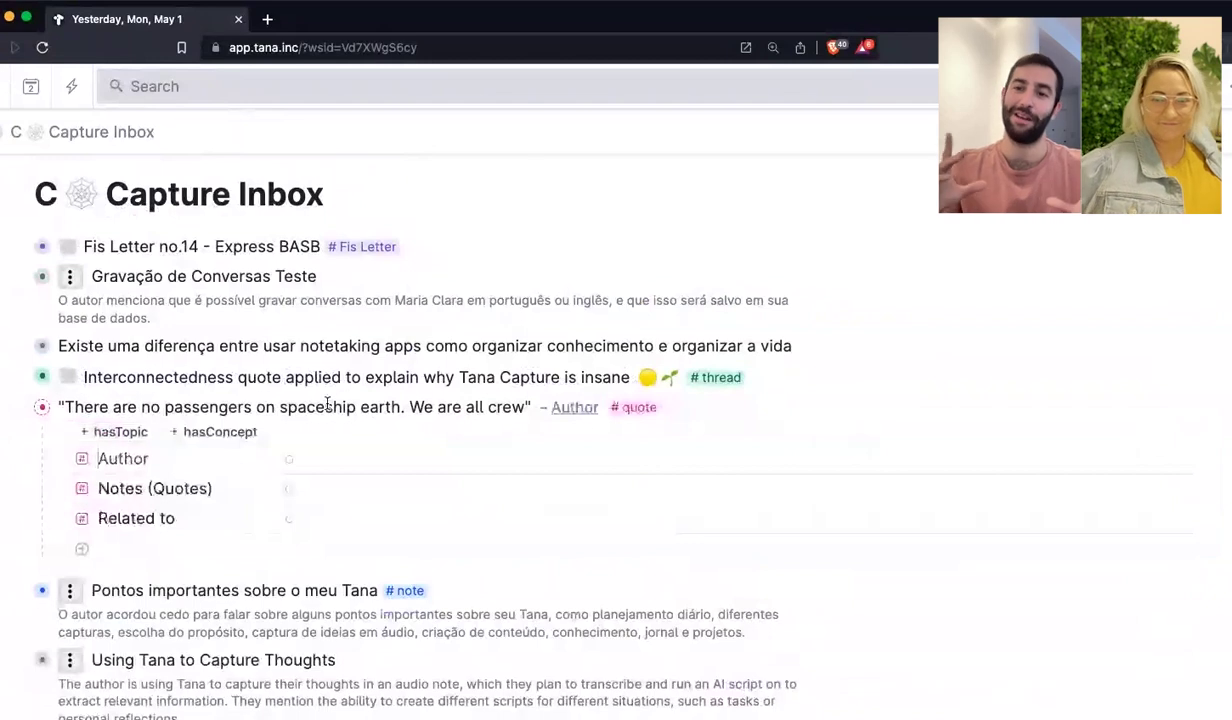
pyautogui.write('Marshall McLuhan')
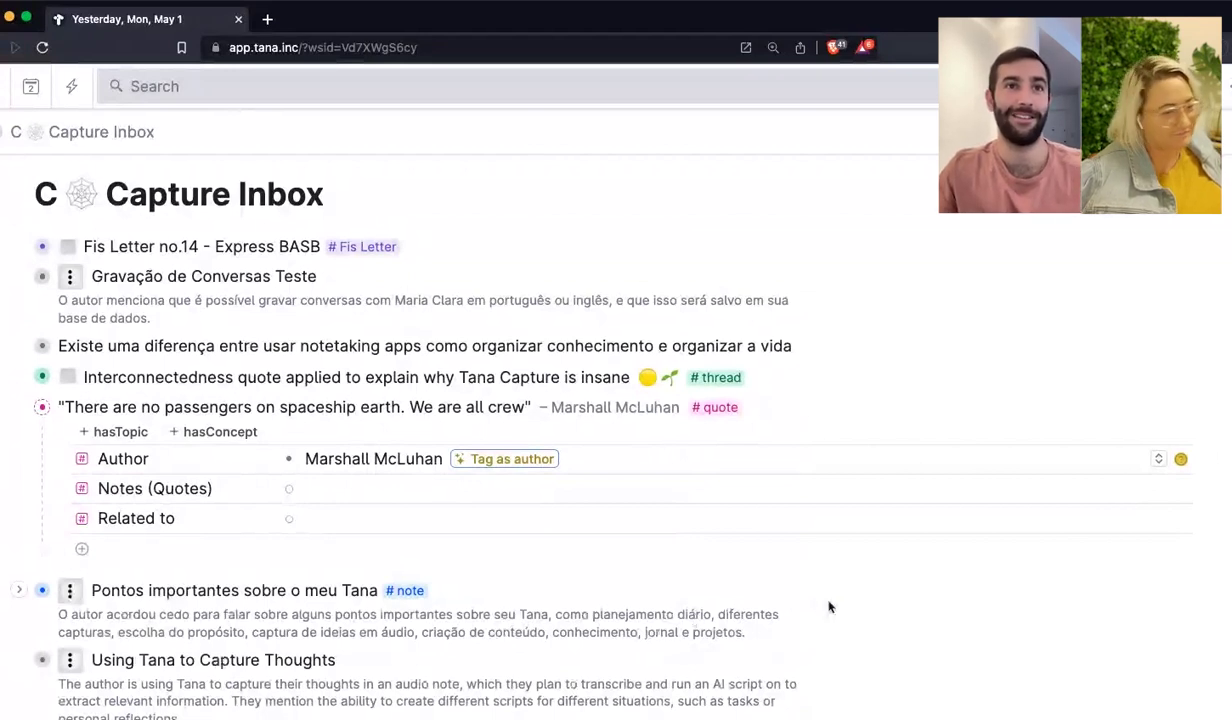
# Tag the "When a flower doesn't bloom" note at the end of the Capture Inbox as #quote.
pyautogui.scroll(-3, 828, 607)
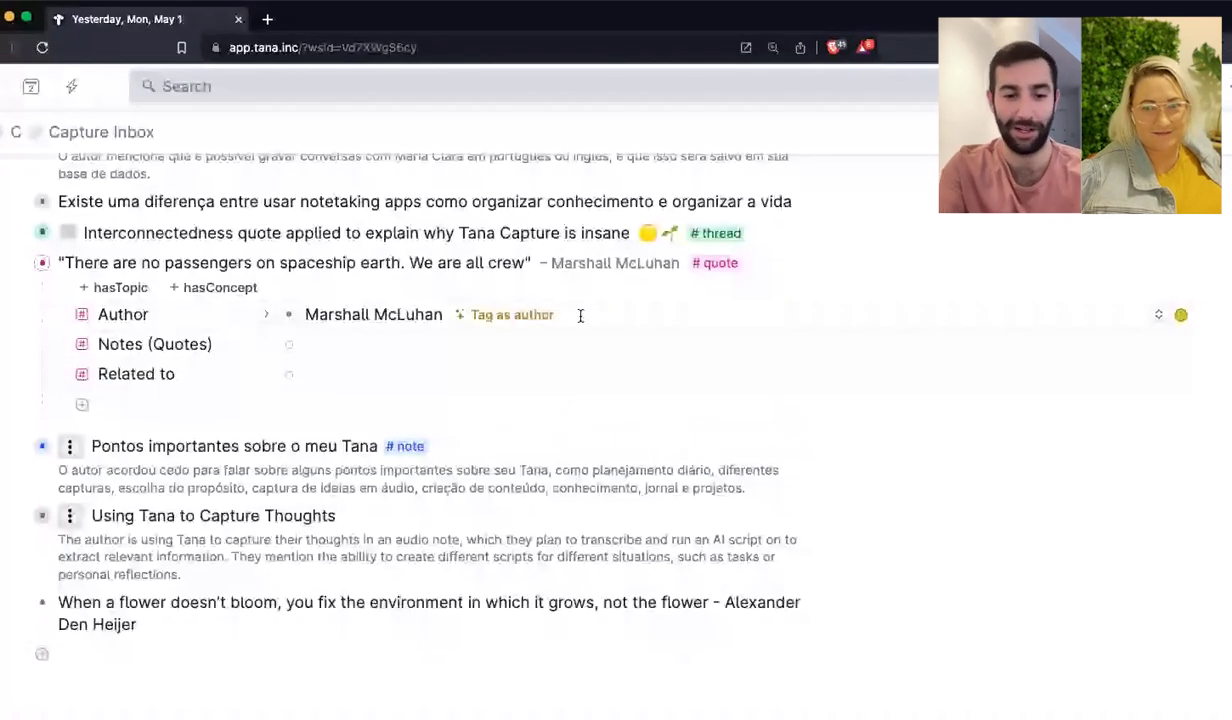
pyautogui.click(219, 623)
pyautogui.write('# ')
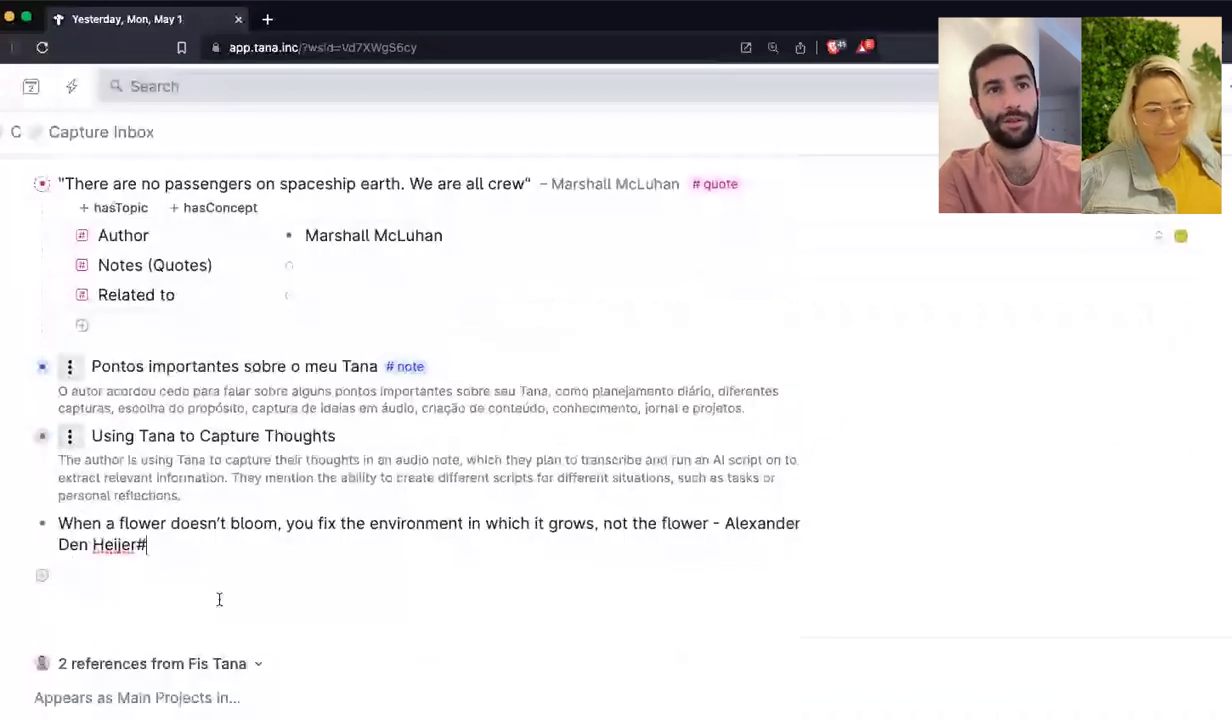
pyautogui.write('quote')
pyautogui.press('Return')
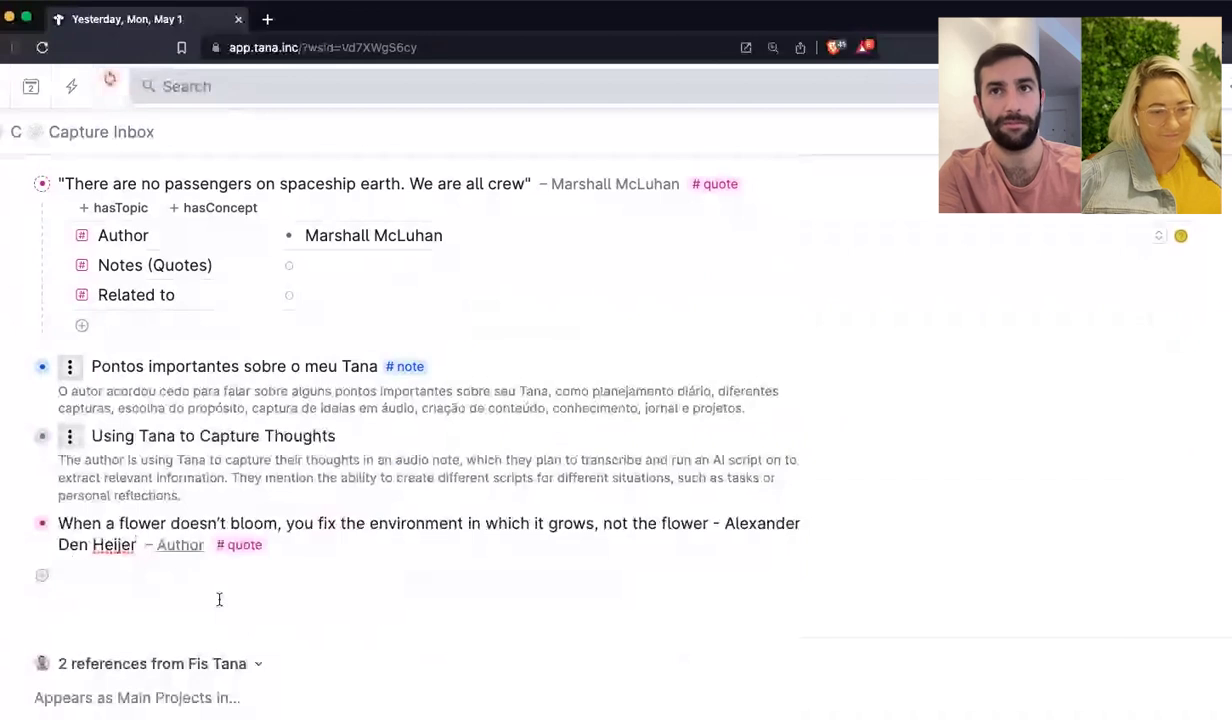
# Move Alexander Den Heijer from the flower quote's text into its Author field as an #author item, remove the leftover dash, and collapse the quote.
pyautogui.hotkey('alt', 'shift', 'Left')
pyautogui.hotkey('alt', 'shift', 'Left')
pyautogui.hotkey('alt', 'shift', 'Left')
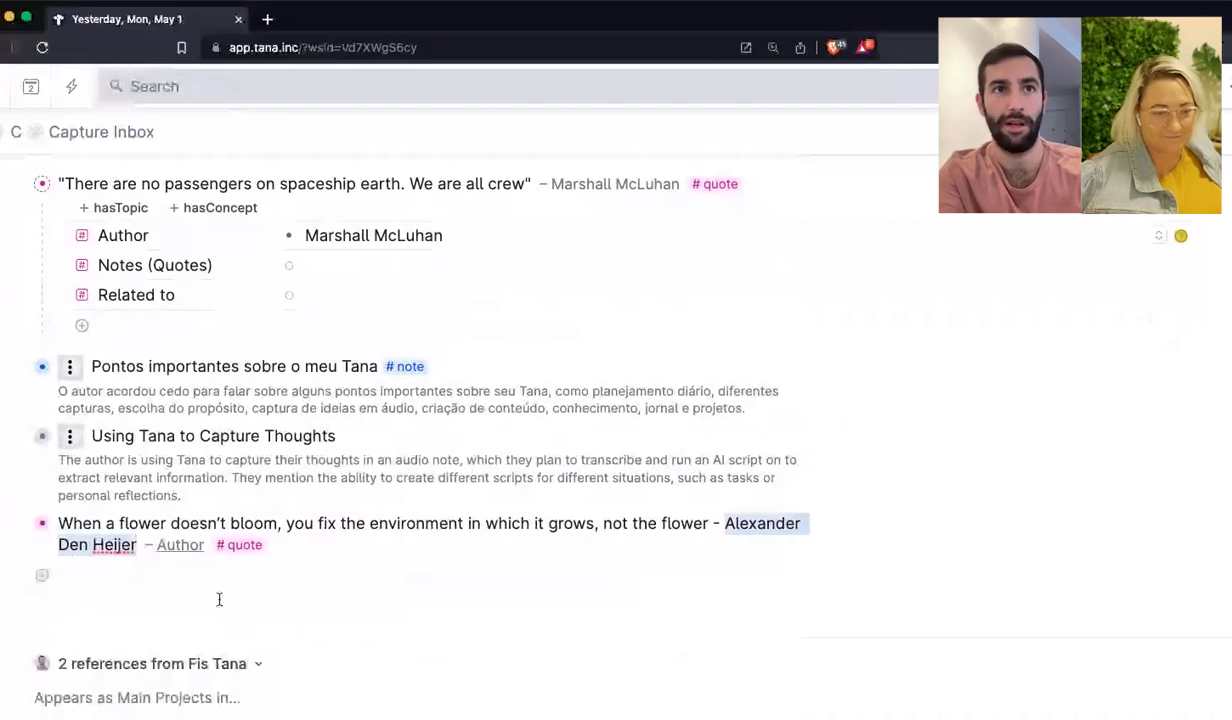
pyautogui.hotkey('ctrl', 'x')
pyautogui.press('BackSpace')
pyautogui.press('BackSpace')
pyautogui.press('BackSpace')
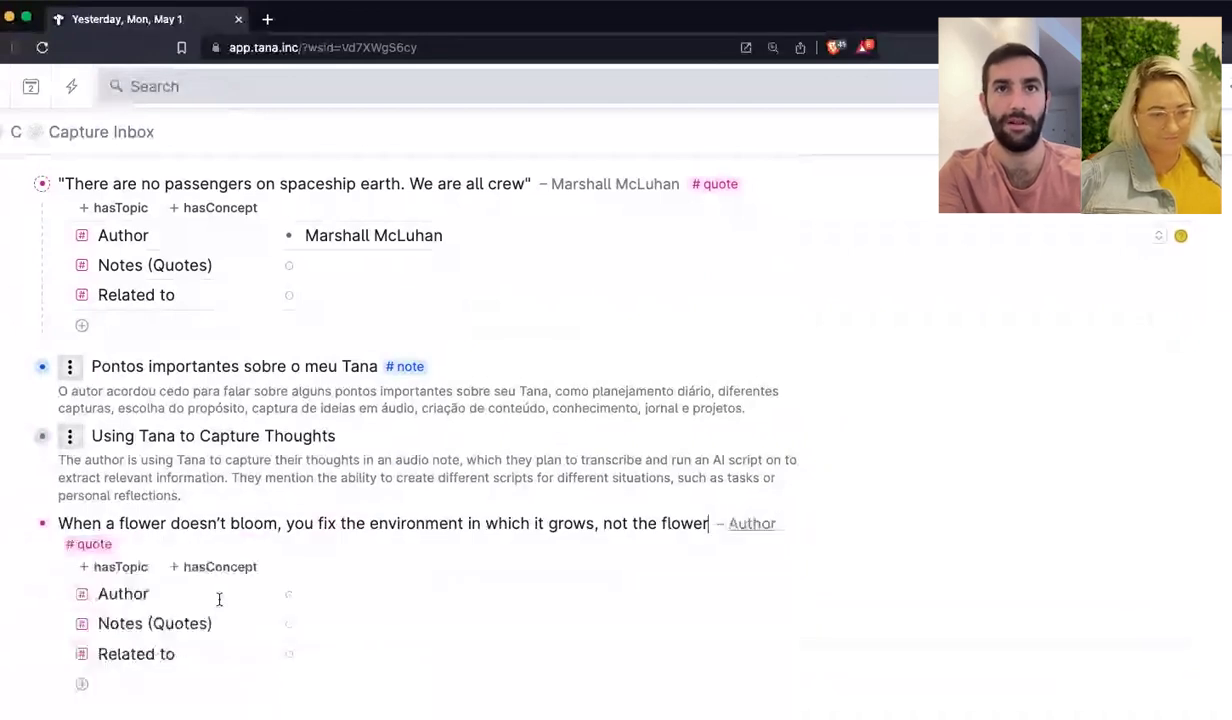
pyautogui.click(219, 599)
pyautogui.hotkey('ctrl', 'v')
pyautogui.hotkey('ctrl', 'Return')
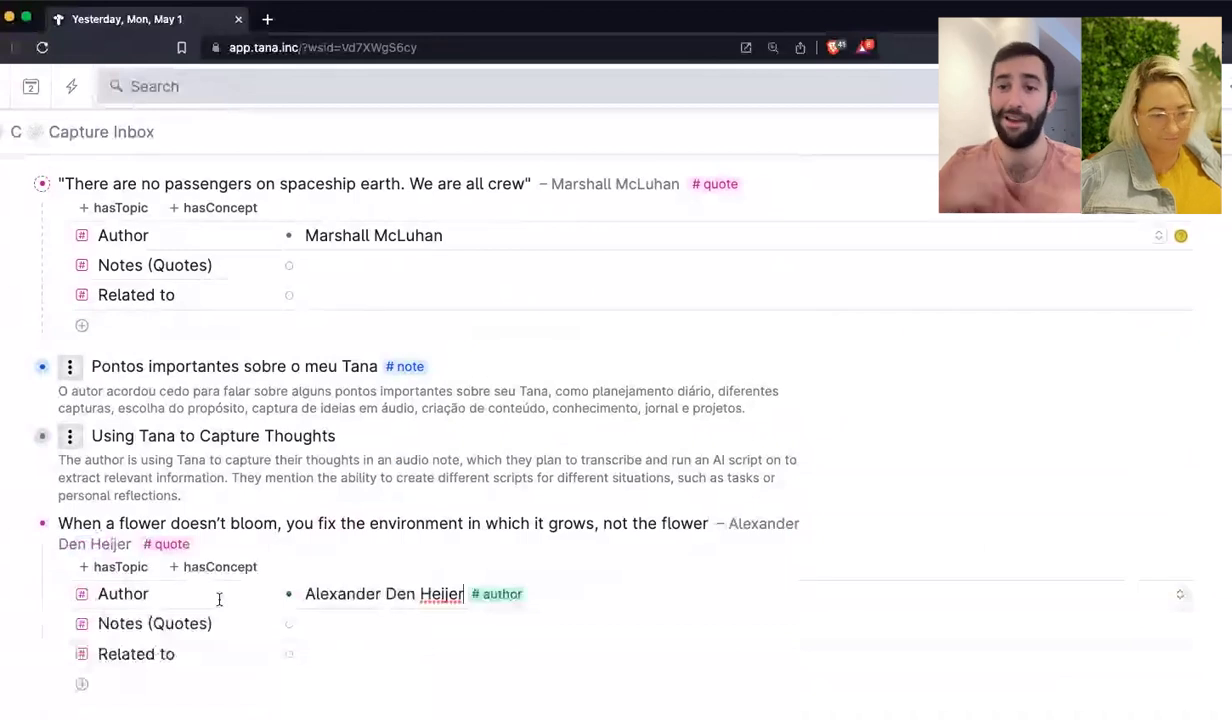
pyautogui.hotkey('ctrl', 'Up')
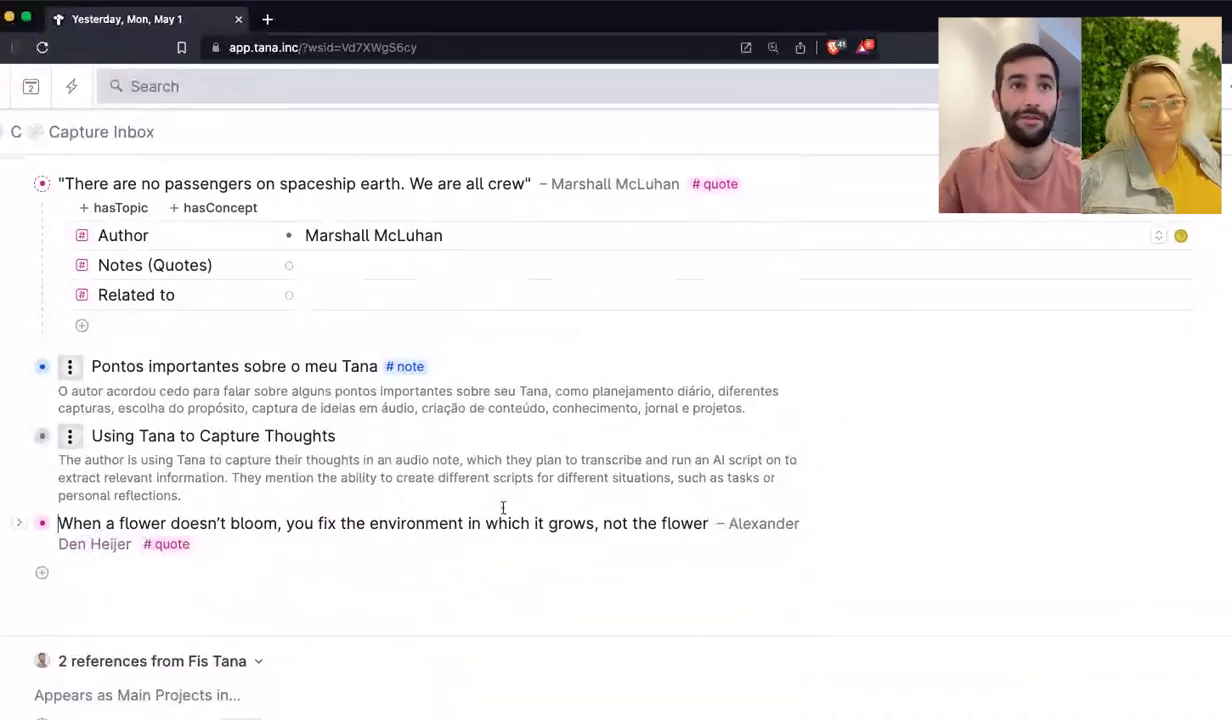
# Expand the "When a flower doesn't bloom" quote and add the hasConcept field to it.
pyautogui.hotkey('ctrl', 'Down')
pyautogui.click(220, 566)
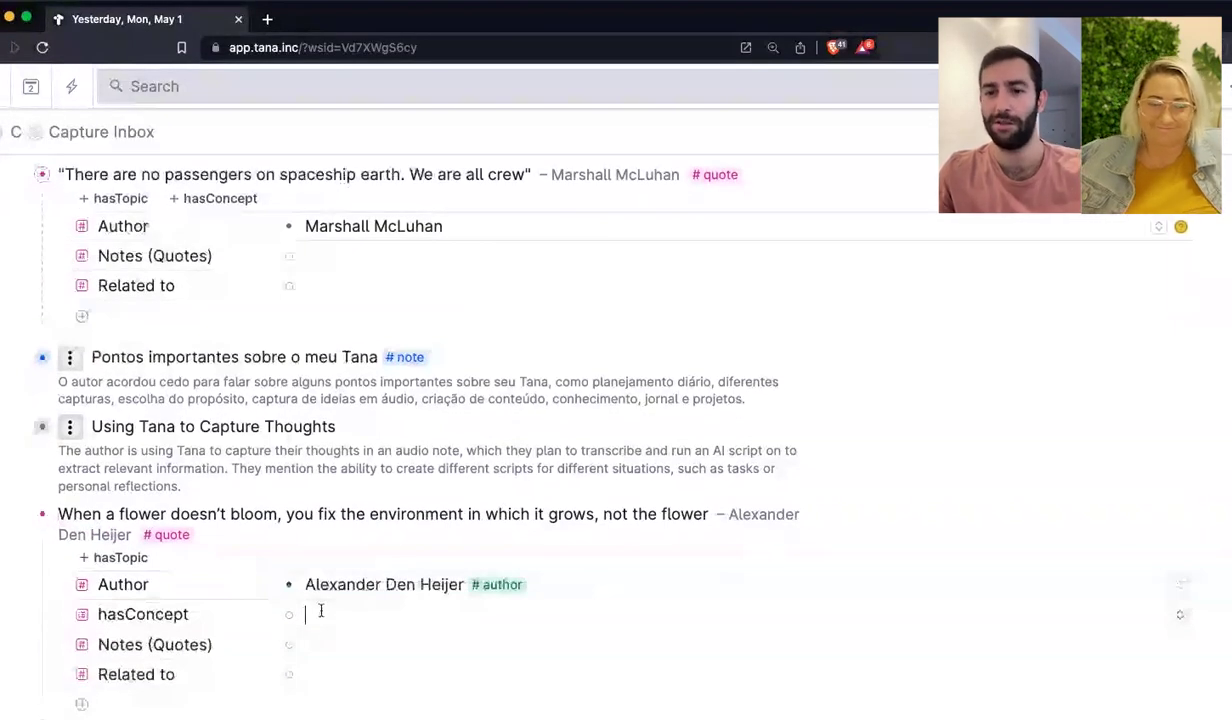
pyautogui.scroll(-1, 397, 602)
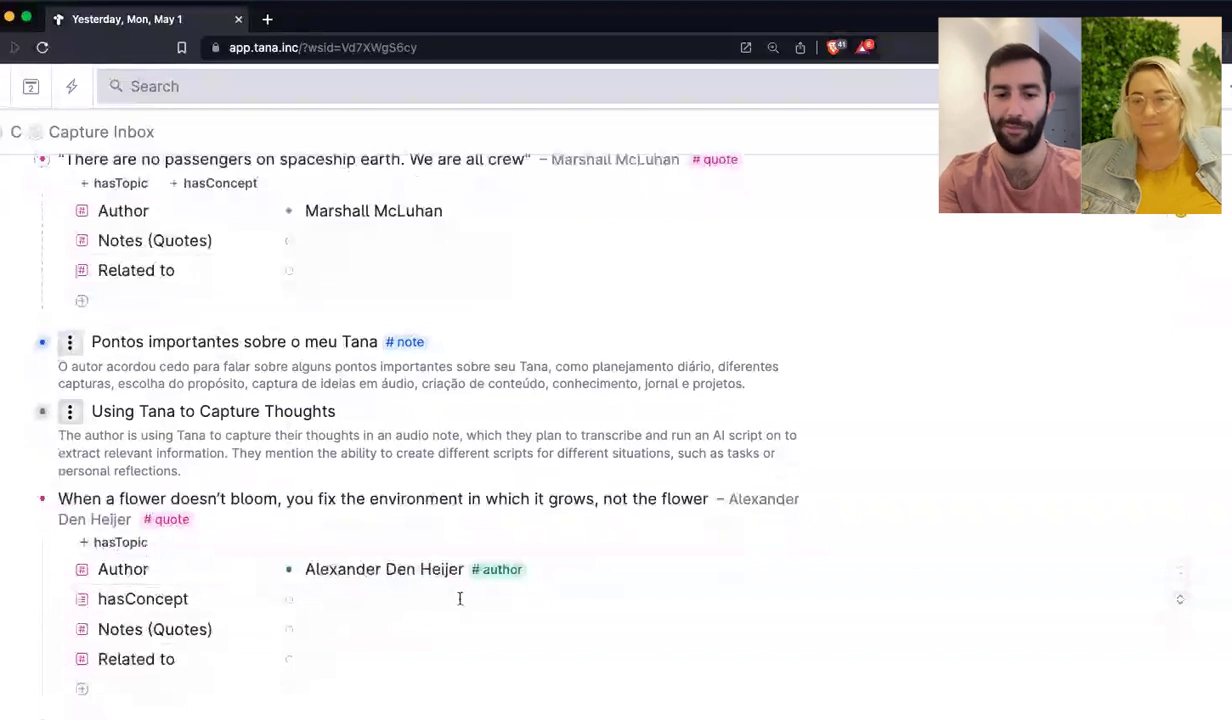
pyautogui.write('envi')
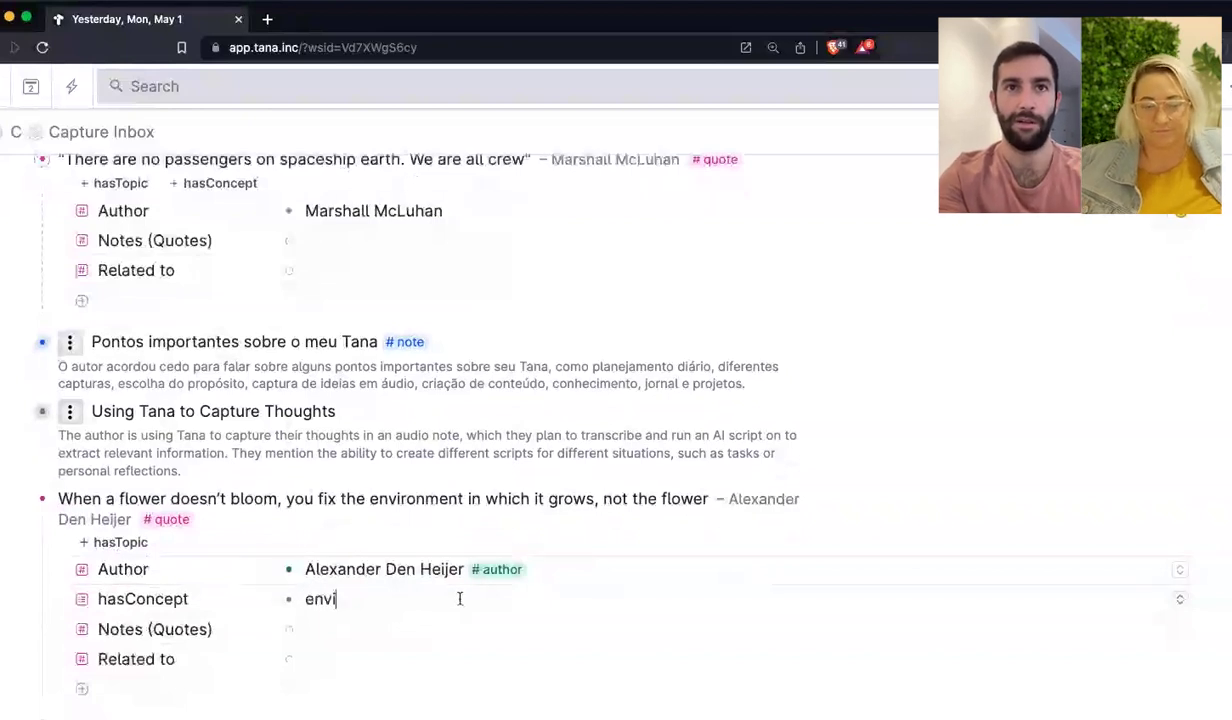
pyautogui.write('ron')
pyautogui.press('BackSpace')
pyautogui.press('BackSpace')
pyautogui.press('BackSpace')
pyautogui.press('BackSpace')
pyautogui.press('BackSpace')
pyautogui.press('BackSpace')
pyautogui.press('BackSpace')
# Enter Environment in the flower quote's hasConcept field and tag it as #concept.
pyautogui.write('Env')
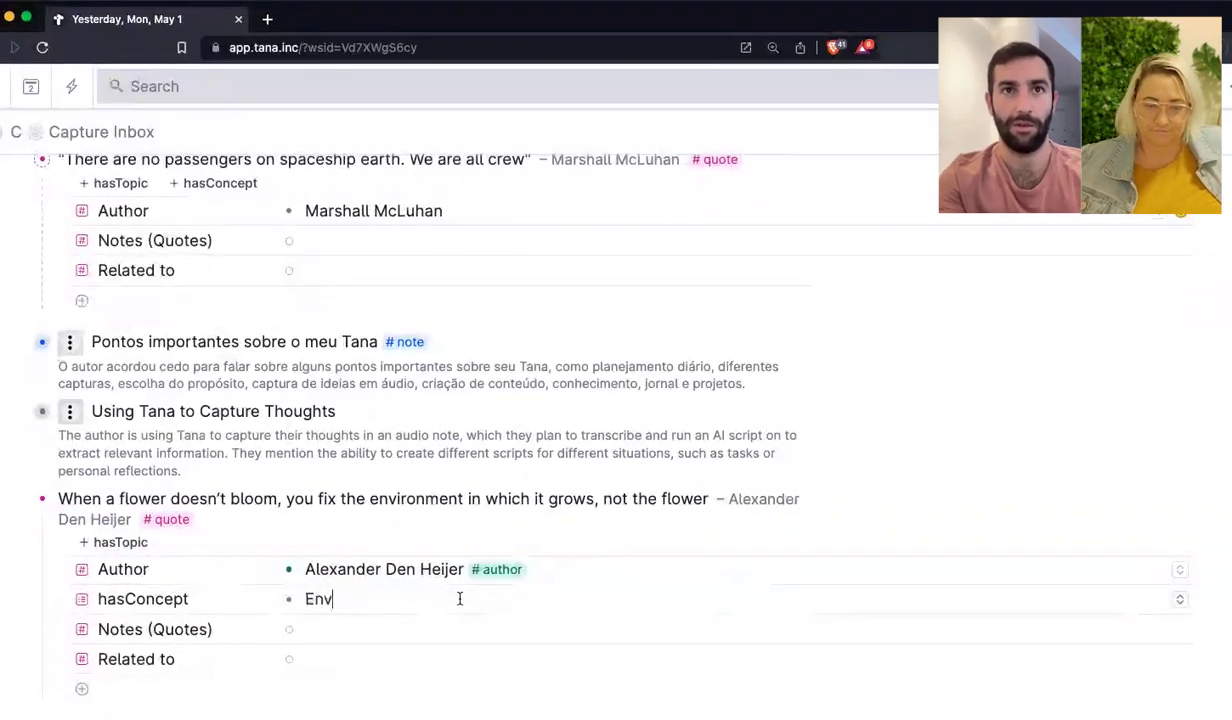
pyautogui.write('ironment #d')
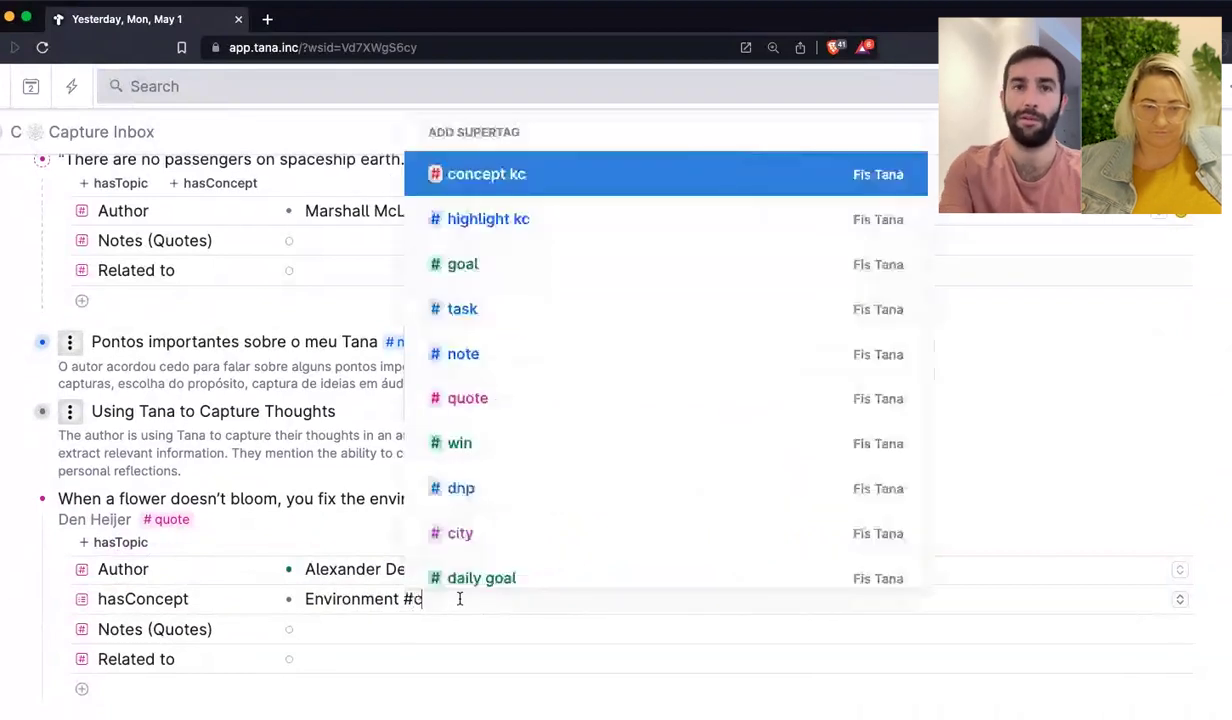
pyautogui.press('Return')
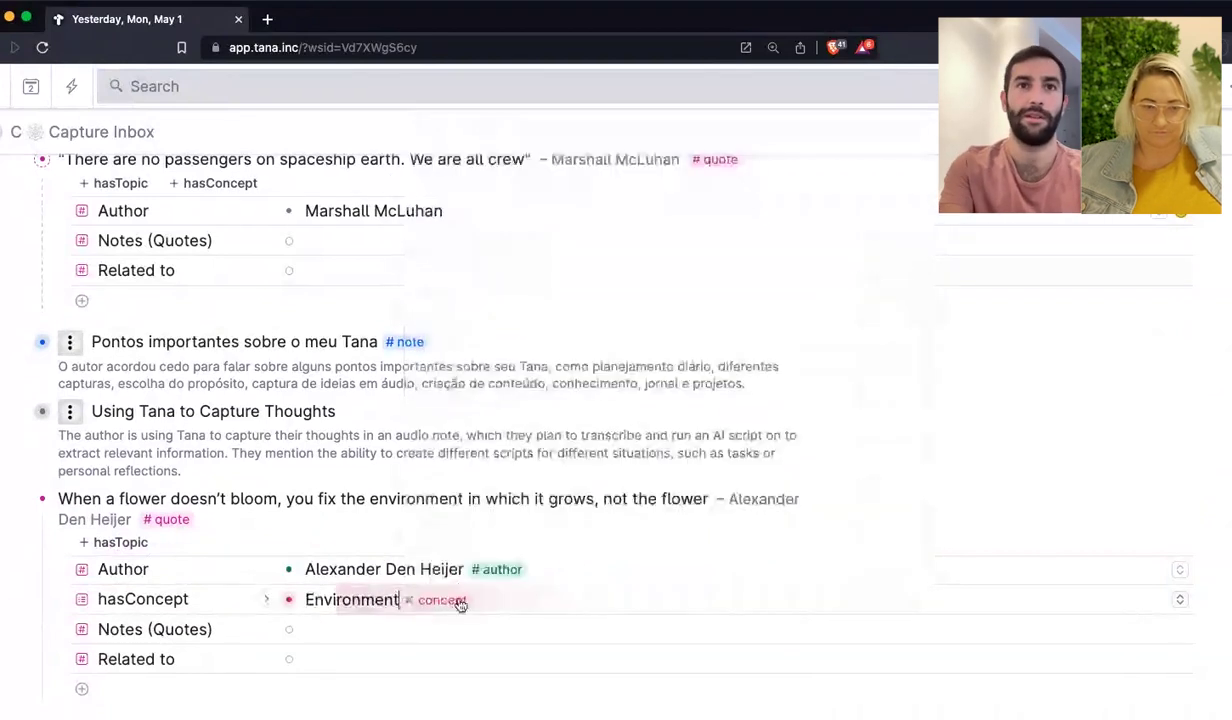
# Collapse all expanded items in the Capture Inbox and start a blank node at the end of the list.
pyautogui.scroll(15, 459, 600)
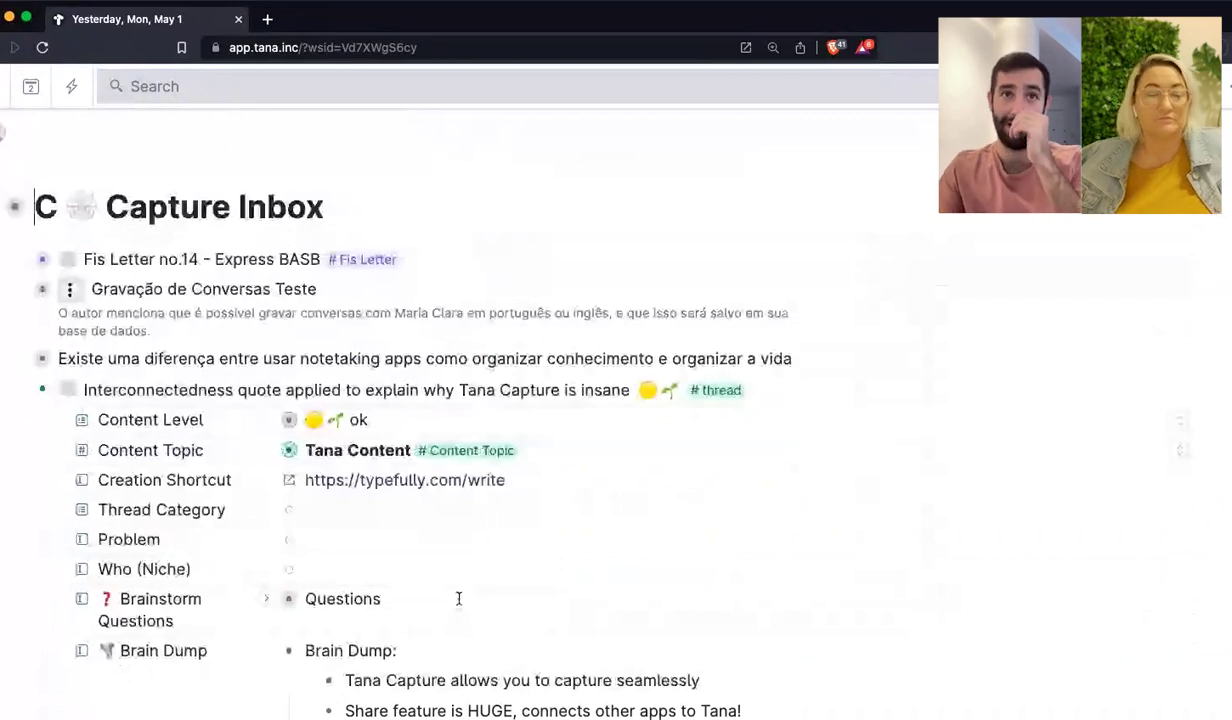
pyautogui.scroll(-1, 371, 515)
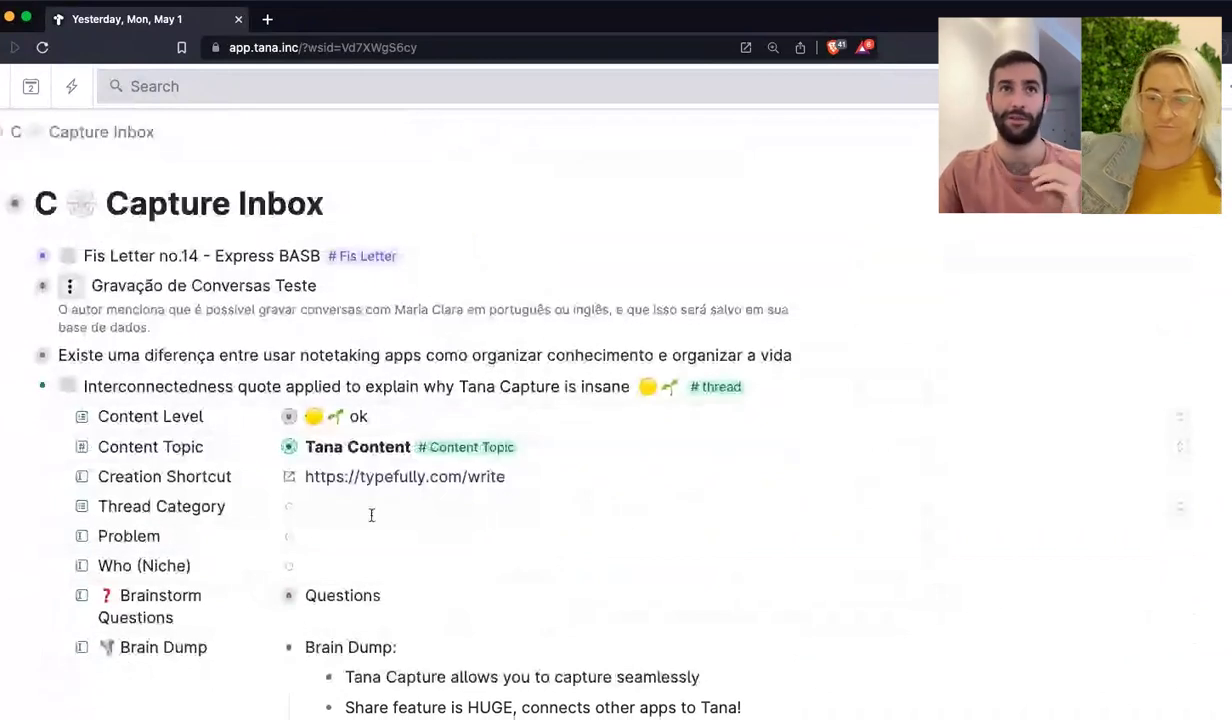
pyautogui.press('super+Up')
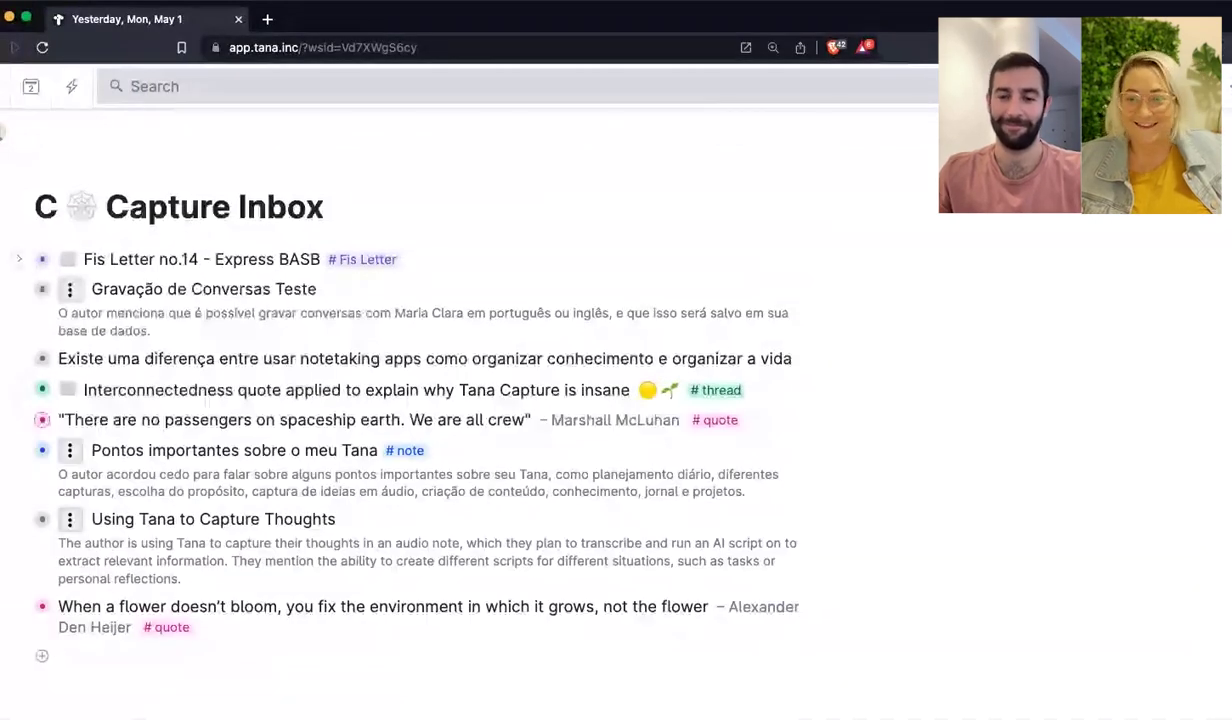
pyautogui.click(58, 656)
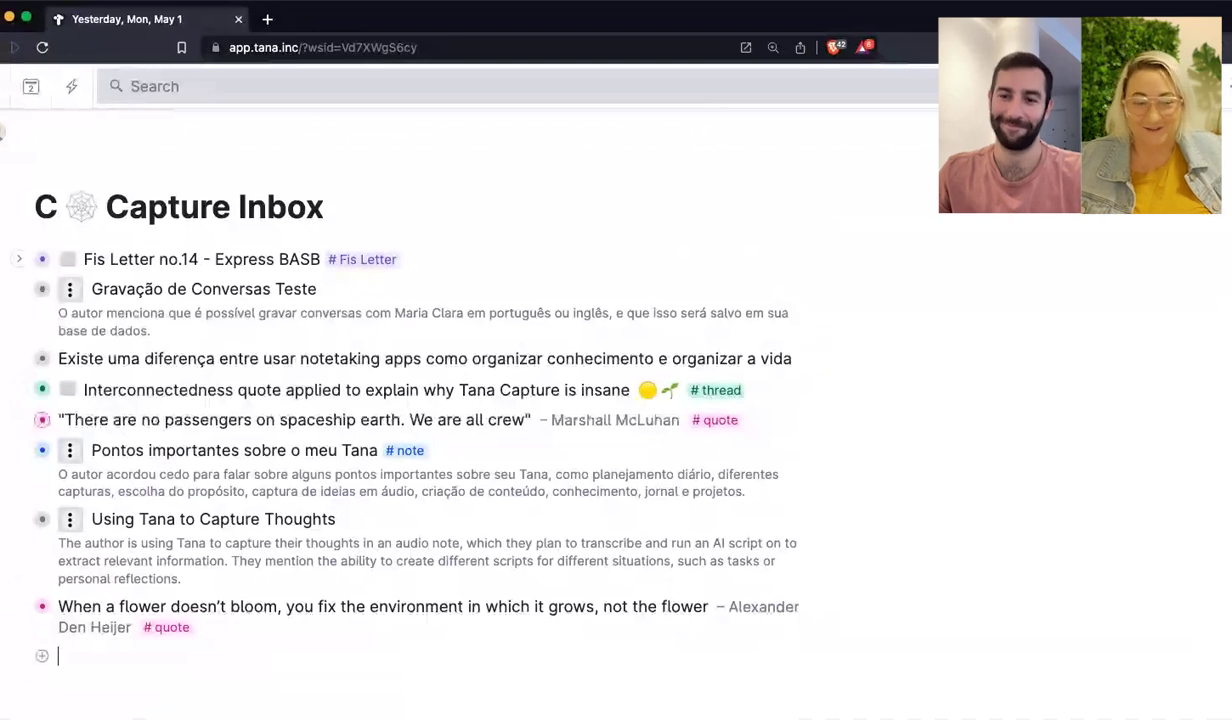